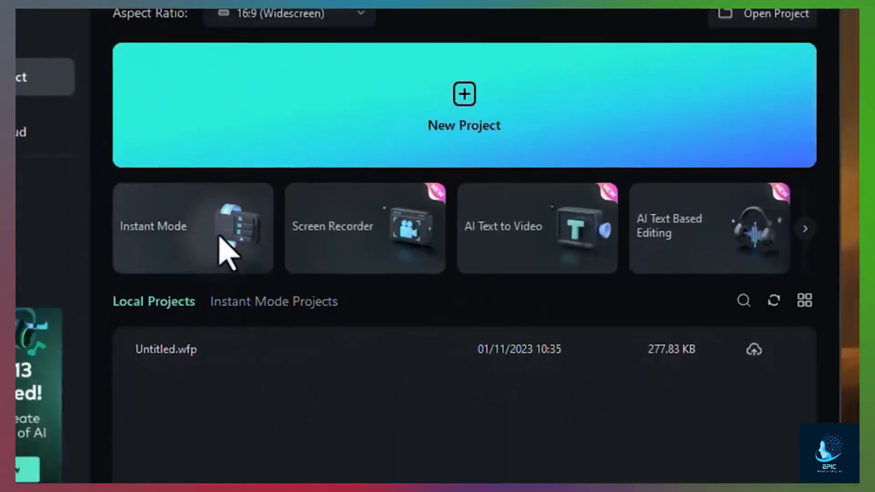
# Open the Instant Mode template library and preview the Cinematic Love Story template.
pyautogui.click(182, 214)
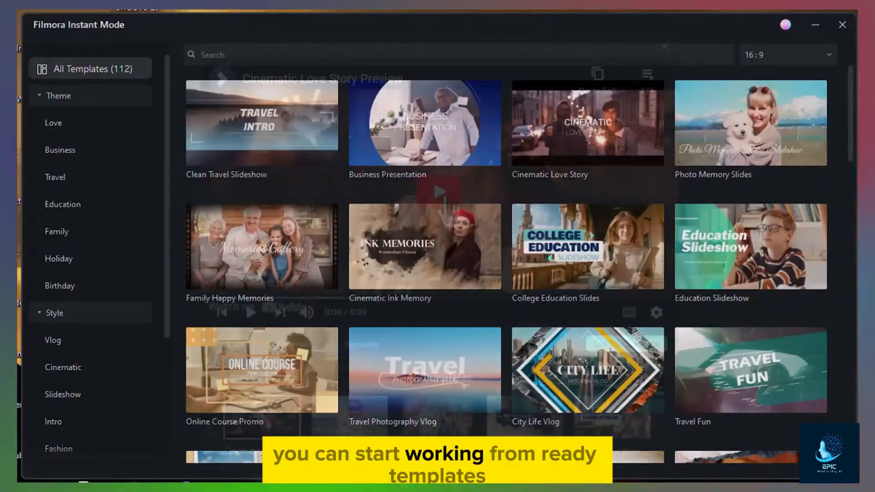
pyautogui.click(450, 196)
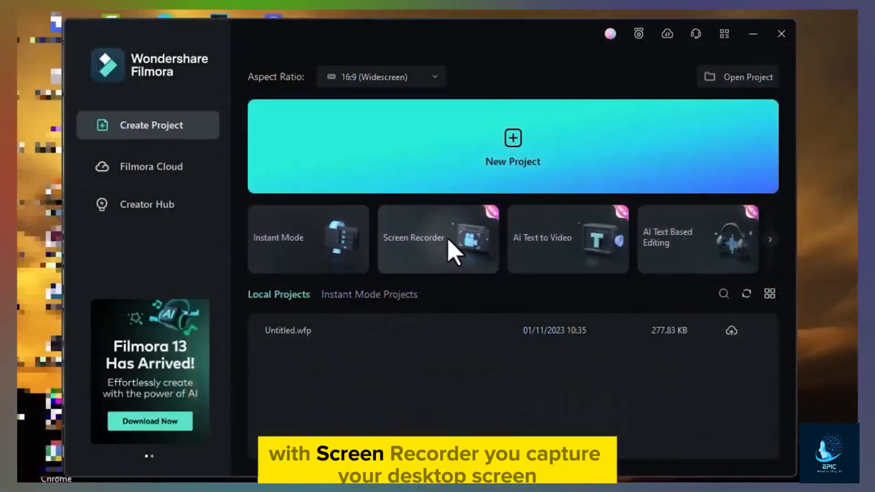
# Open the Screen Recorder and check its capture area, microphone and speaker options, keeping the Full Screen capture area.
pyautogui.click(449, 239)
pyautogui.click(167, 258)
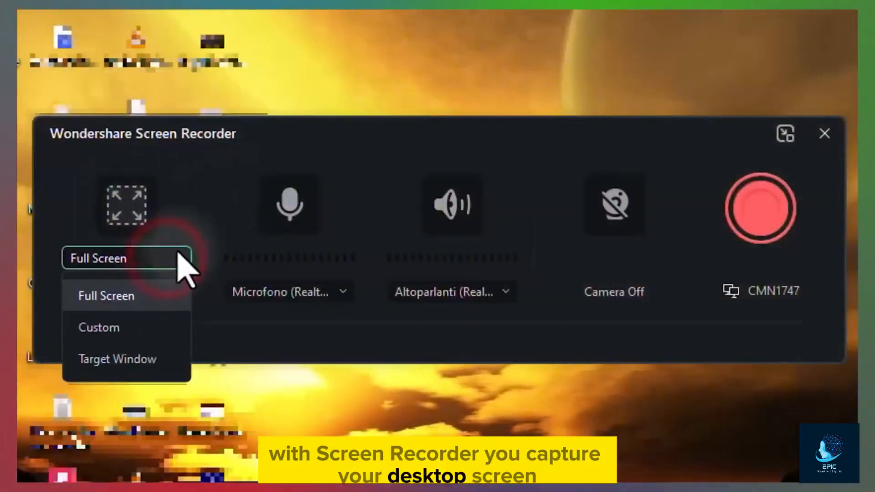
pyautogui.click(179, 256)
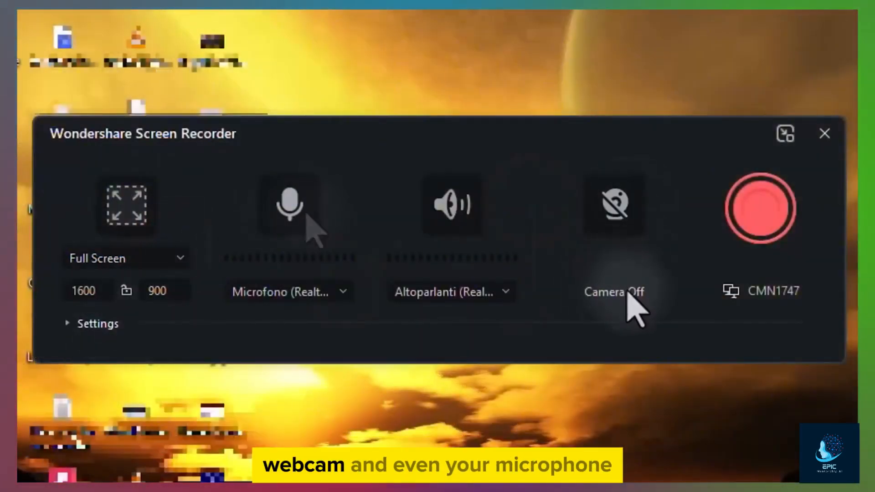
pyautogui.click(342, 286)
pyautogui.click(343, 286)
pyautogui.click(504, 290)
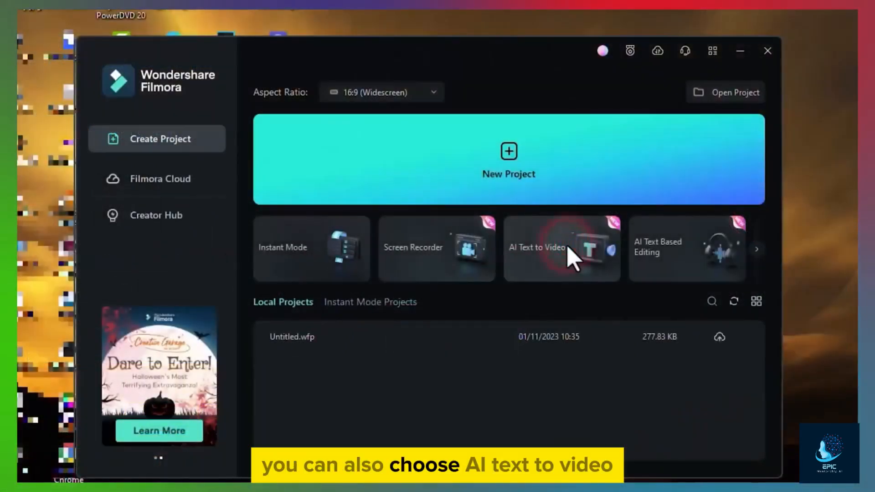
# Enter "I would like a video showing lots of mountains, describing how much high is Mount Everest" in AI Text to Video and choose a voice.
pyautogui.click(568, 247)
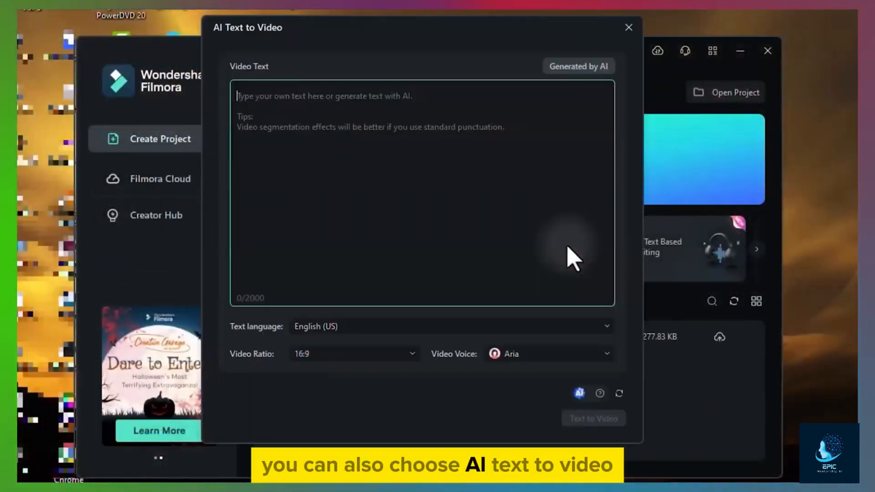
pyautogui.write('I would l')
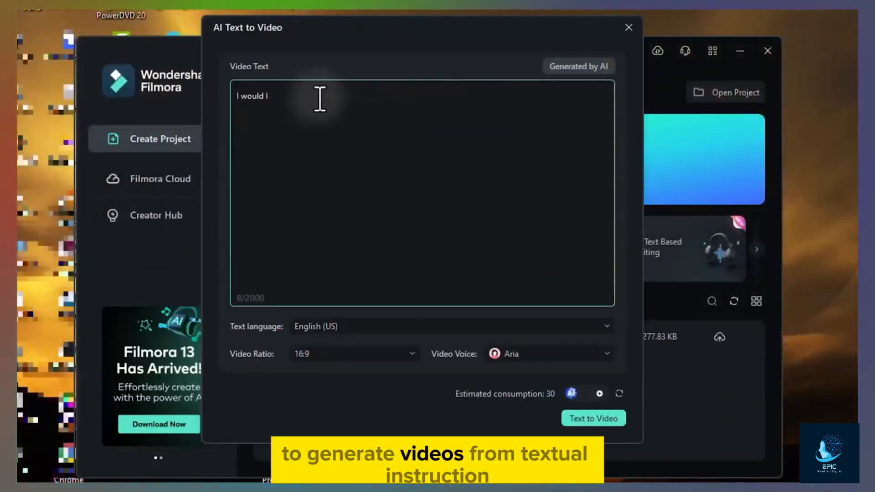
pyautogui.write('ike a video showing lots of mountains, descr')
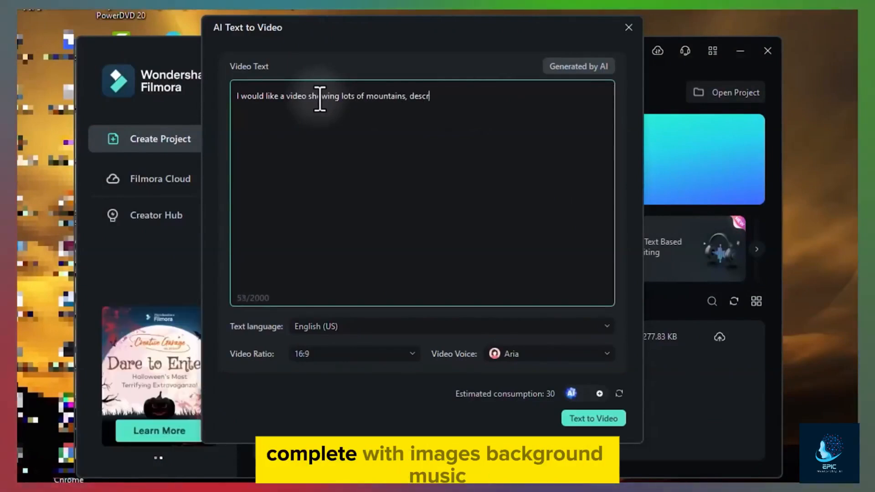
pyautogui.write('ibing how much high is Mount Everest')
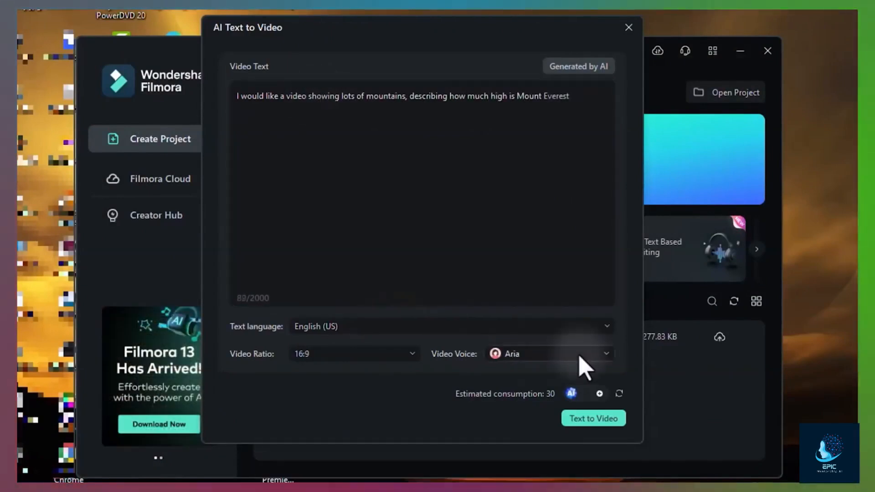
pyautogui.click(580, 354)
pyautogui.click(557, 260)
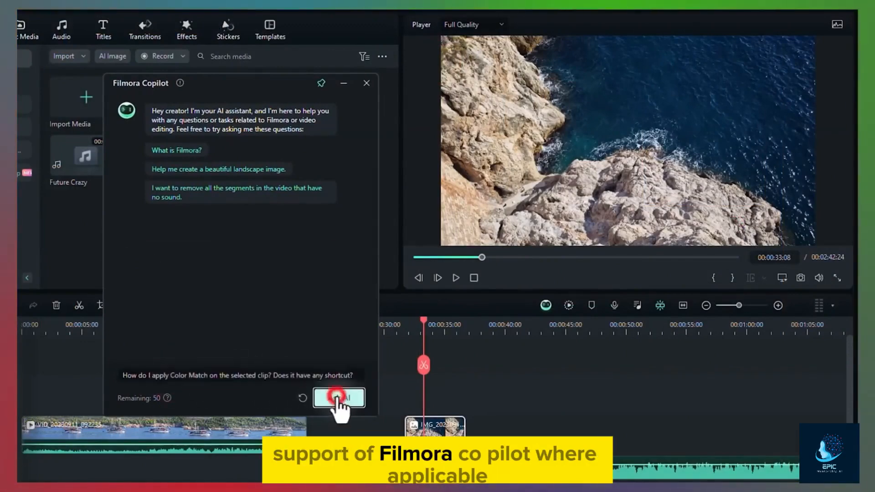
# Ask Filmora Copilot how to apply Color Match on the selected clip and whether it has a shortcut.
pyautogui.click(337, 397)
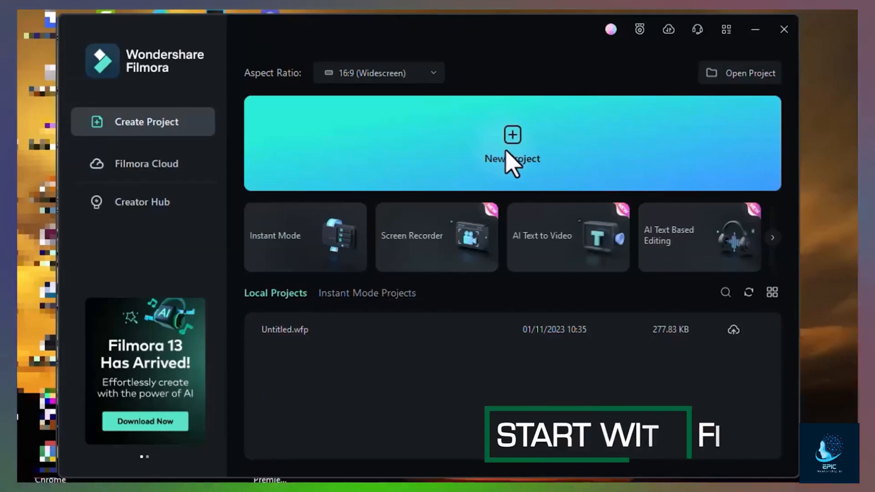
# Start a new project with the 16:9 (Widescreen) aspect ratio.
pyautogui.click(506, 152)
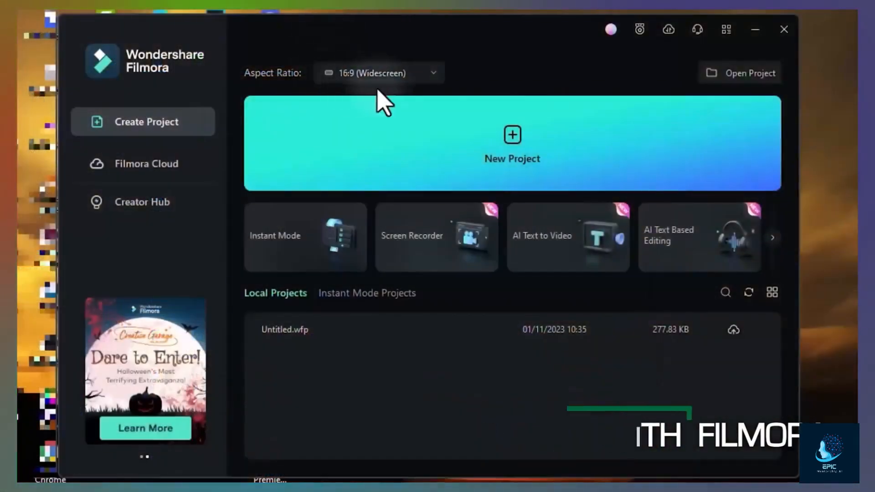
pyautogui.click(412, 73)
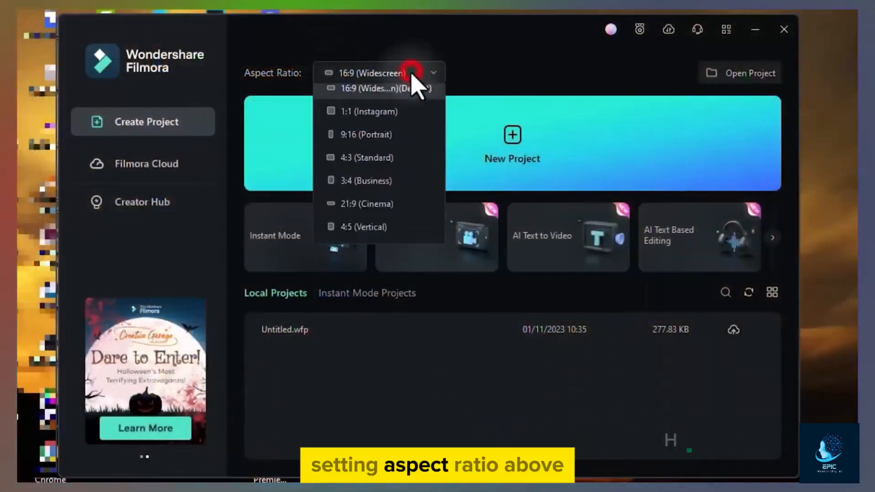
pyautogui.click(409, 103)
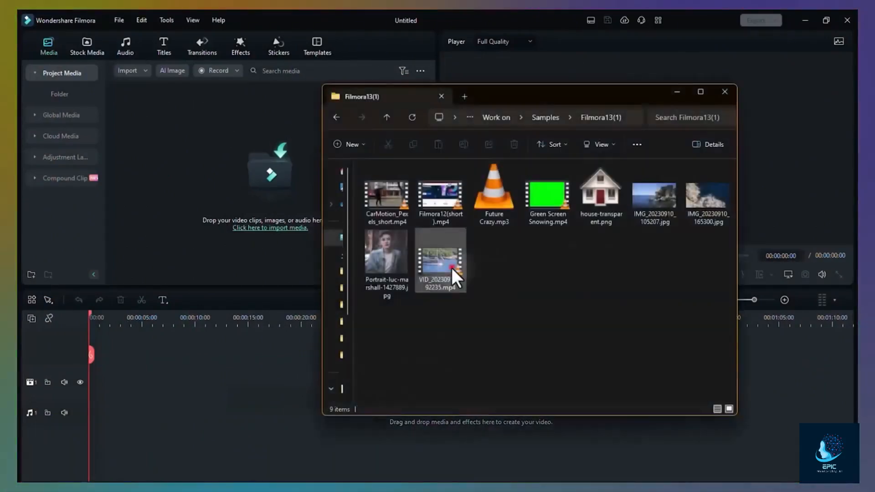
# Add VID_20230911_092235.mp4, IMG_20230910_105207.jpg and Future Crazy.mp3 from the Filmora13(1) folder to the start of the timeline.
pyautogui.click(451, 266)
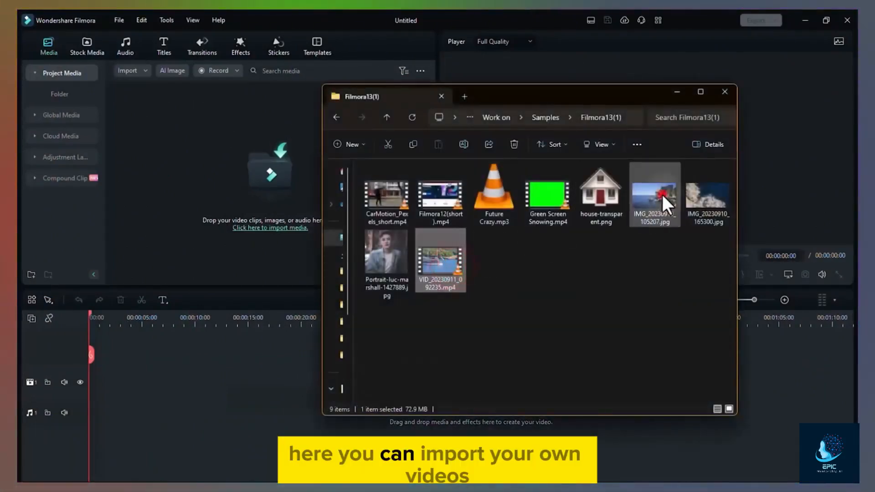
pyautogui.keyDown('ctrl'); pyautogui.click(661, 193); pyautogui.keyUp('ctrl')
pyautogui.keyDown('ctrl'); pyautogui.click(503, 208); pyautogui.keyUp('ctrl')
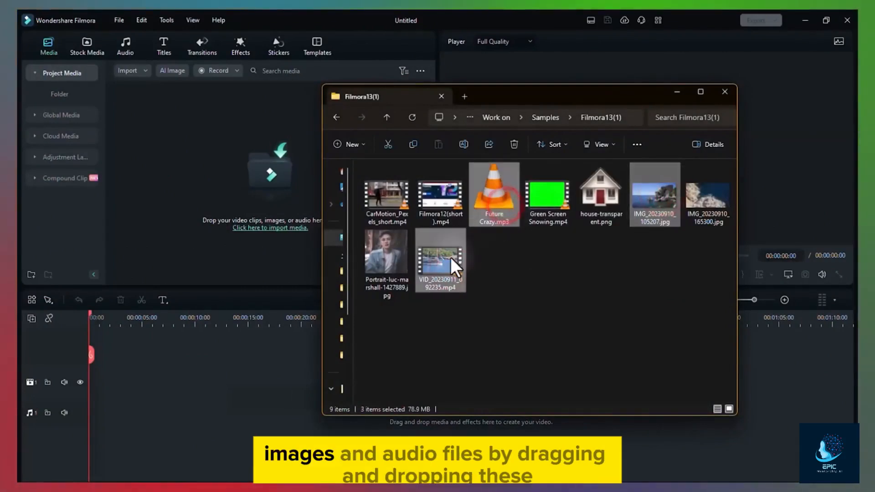
pyautogui.moveTo(451, 257); pyautogui.dragTo(83, 373)
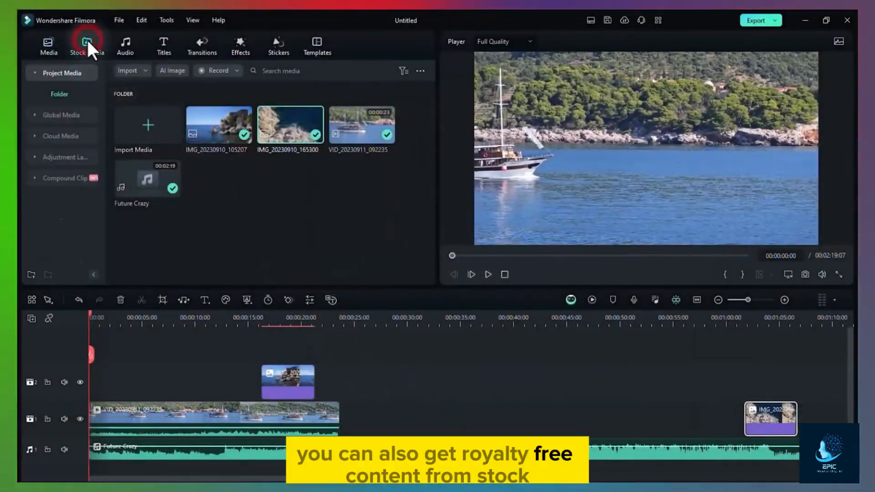
# Browse the trending stock media and the audio library.
pyautogui.click(86, 40)
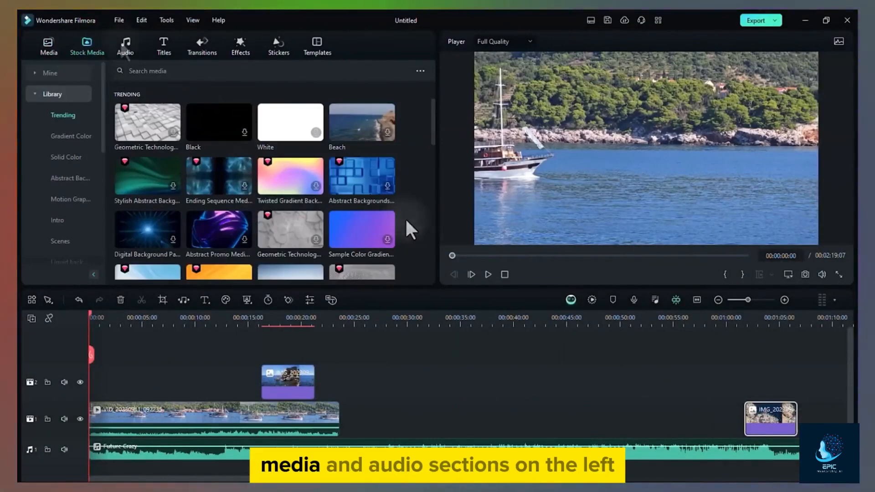
pyautogui.click(121, 40)
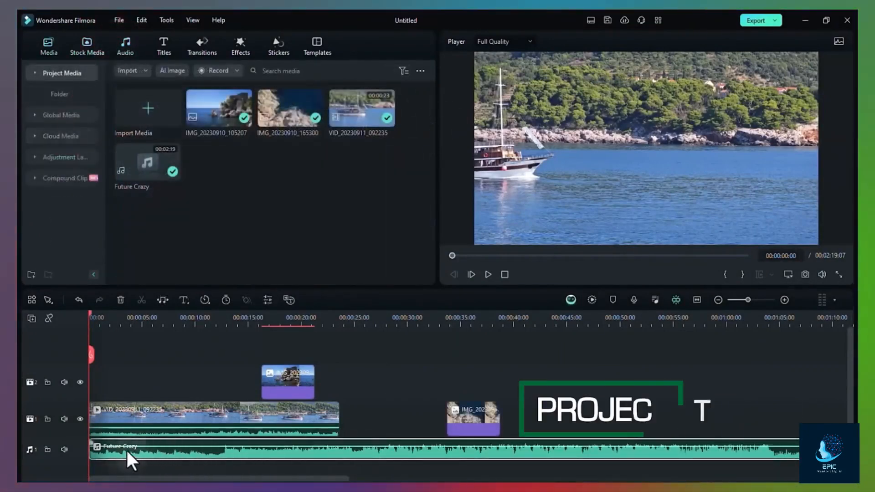
# Move the IMG_20230910_105207 clip later to end with the video clip, shift IMG_20230910_165300 slightly earlier, and select the video clip.
pyautogui.moveTo(284, 382); pyautogui.dragTo(309, 384)
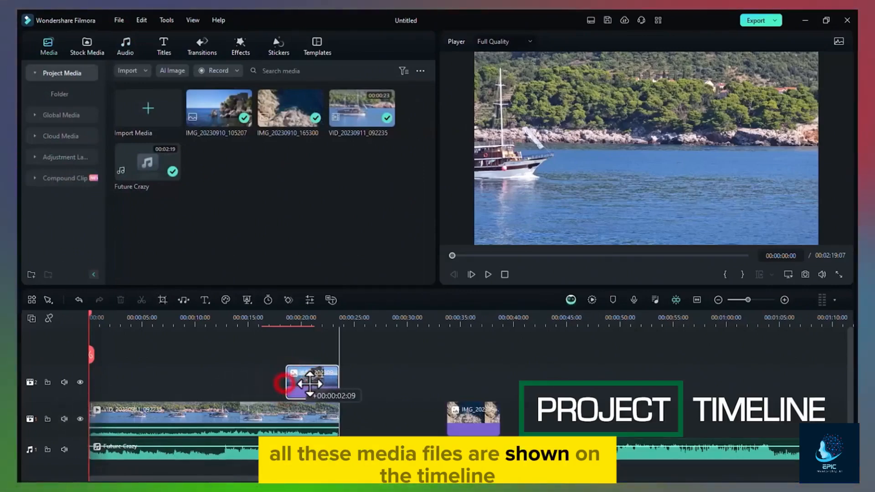
pyautogui.moveTo(466, 413); pyautogui.dragTo(450, 415)
pyautogui.click(167, 419)
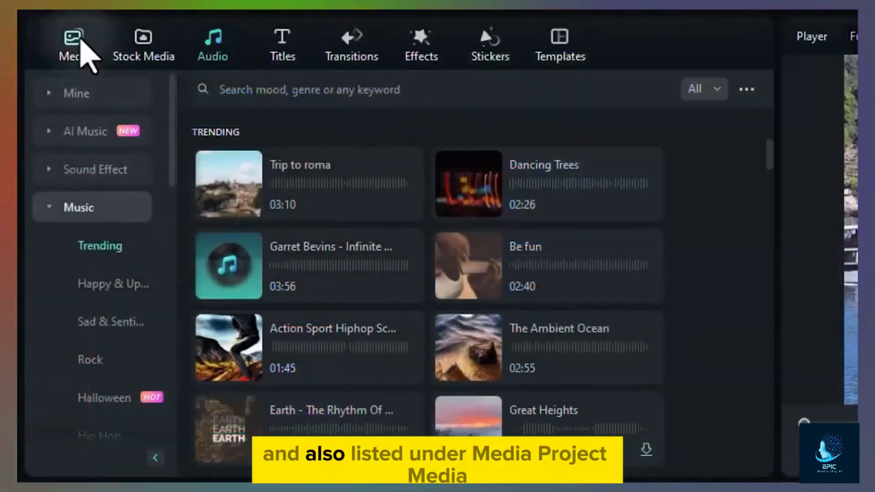
# Show the Project Media files, and select the Future Crazy audio clip and the VID_20230911_092235 clip on the timeline.
pyautogui.click(81, 40)
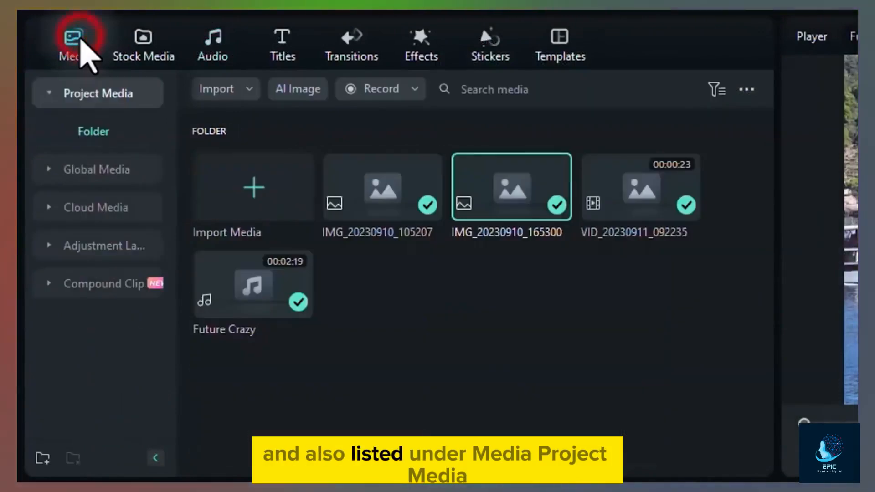
pyautogui.click(103, 91)
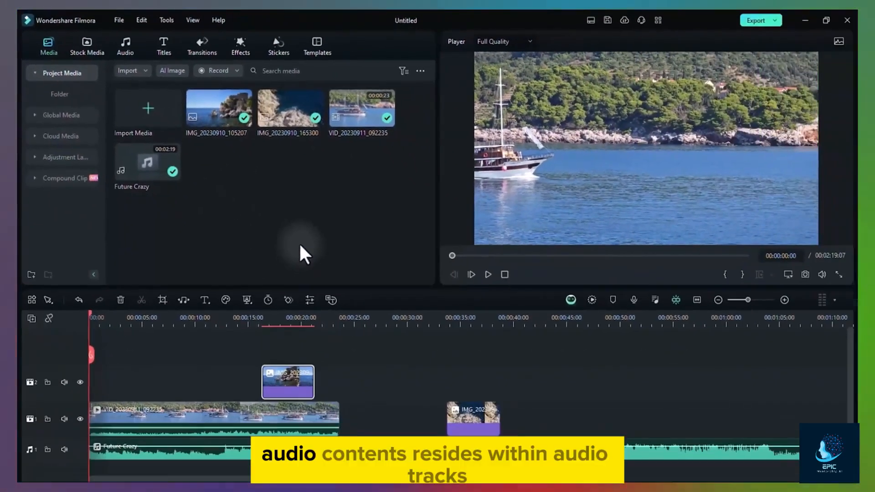
pyautogui.click(140, 452)
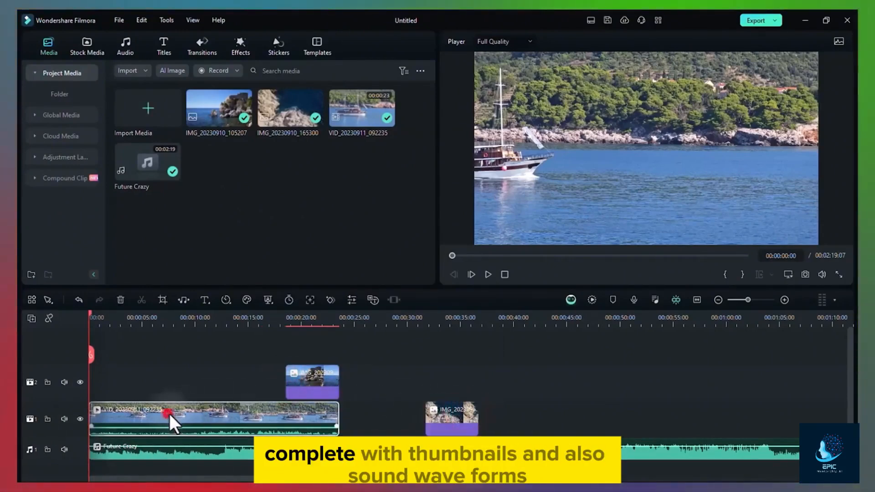
pyautogui.moveTo(169, 414); pyautogui.dragTo(198, 414)
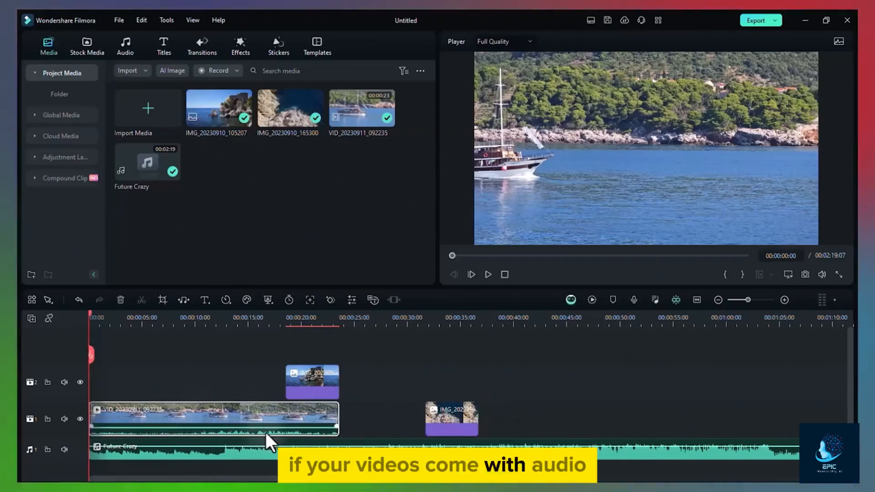
# Zoom the timeline in slightly and scroll through it past the end of the audio clip and back.
pyautogui.moveTo(453, 321)
pyautogui.mouseDown()
pyautogui.moveTo(248, 327)
pyautogui.moveTo(461, 324)
pyautogui.mouseUp()
pyautogui.scroll(-5, 260, 338)
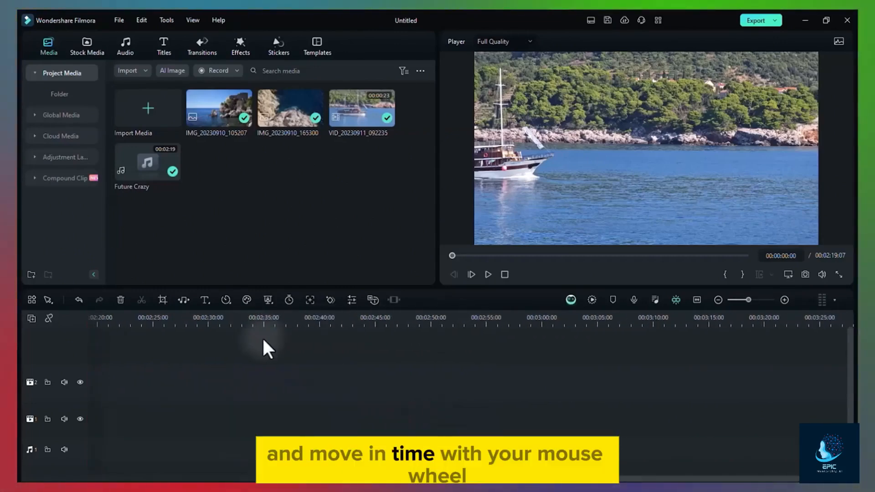
pyautogui.scroll(5, 263, 341)
pyautogui.scroll(-3, 267, 345)
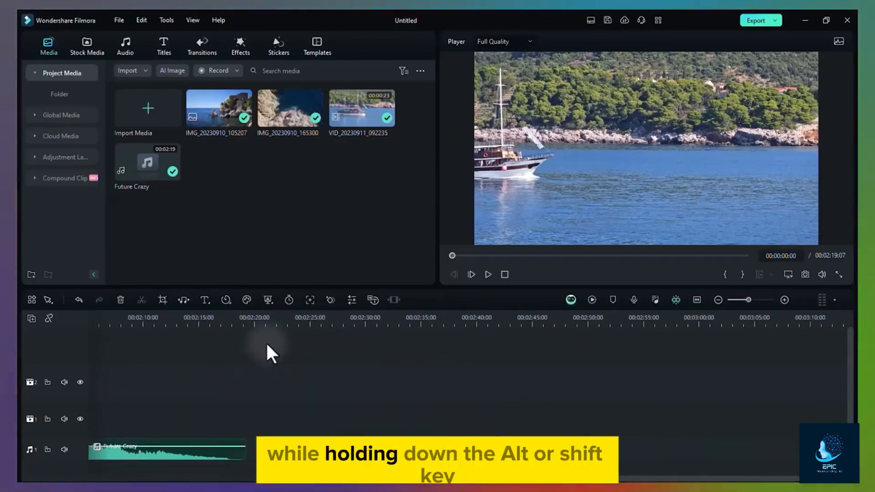
pyautogui.scroll(5, 268, 351)
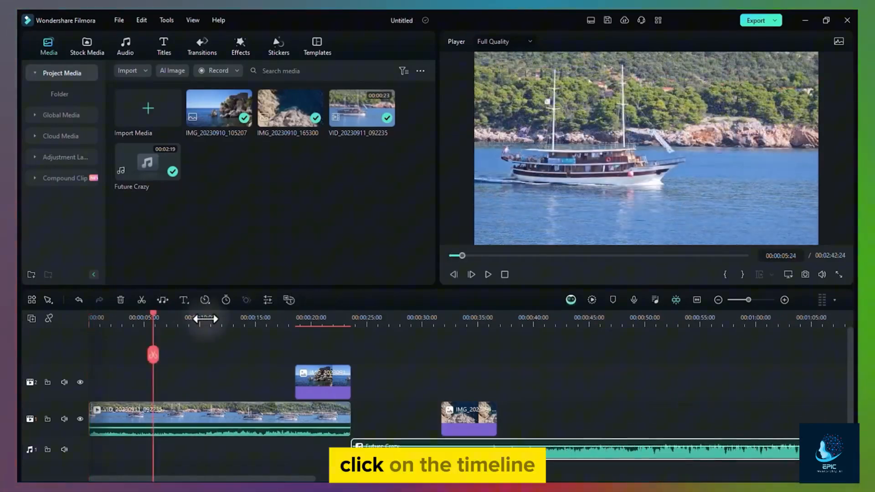
# Place the playhead at about 10 seconds and scrub it back and forth, ending at about 8 seconds.
pyautogui.click(205, 318)
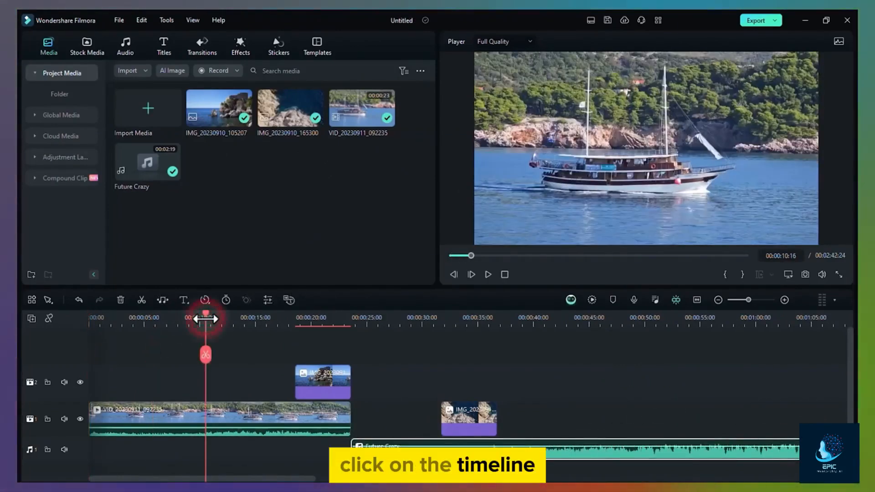
pyautogui.moveTo(259, 319); pyautogui.dragTo(180, 321)
# Play the timeline in reverse, pause it, play it forward while speeding up to 4x, and pause again.
pyautogui.press('j')
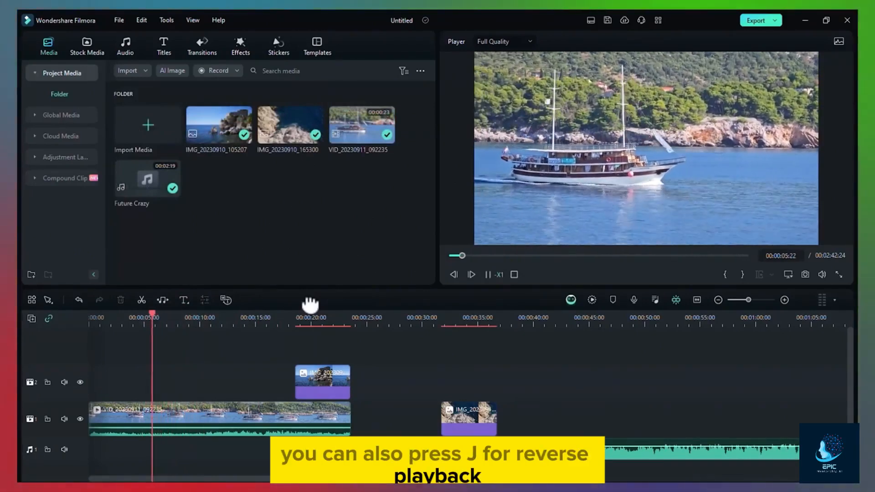
pyautogui.press('k')
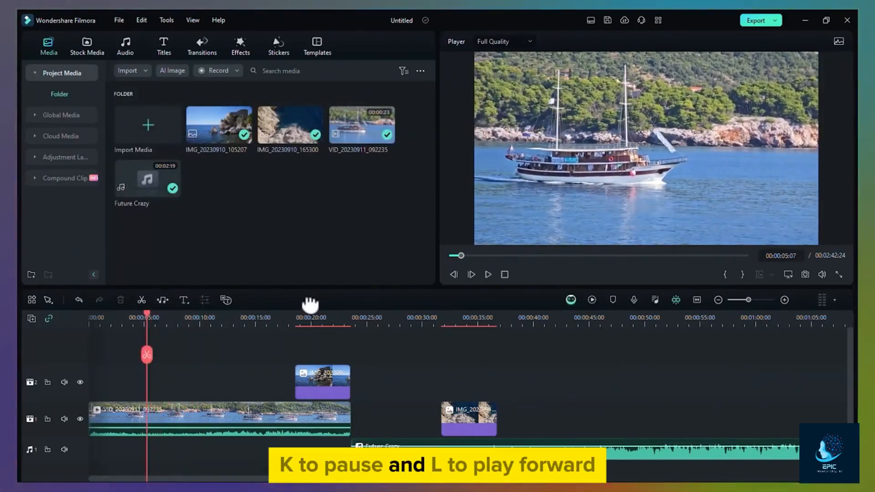
pyautogui.press('l')
pyautogui.press('l')
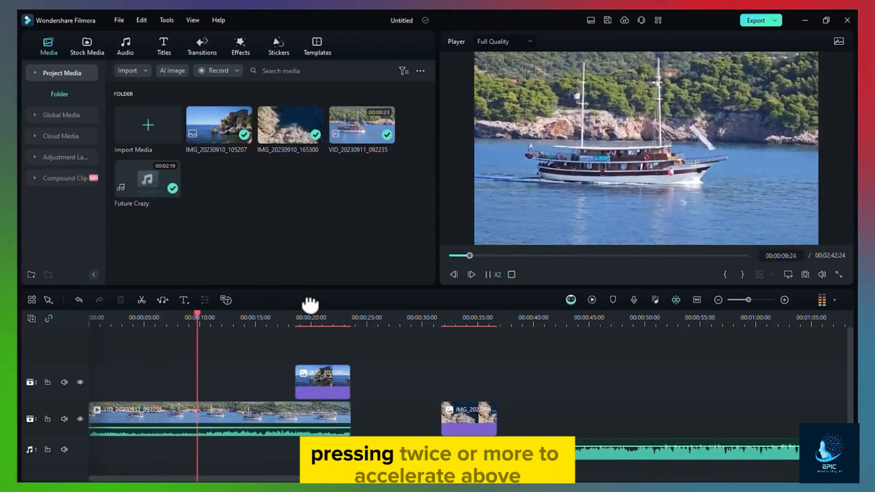
pyautogui.press('l')
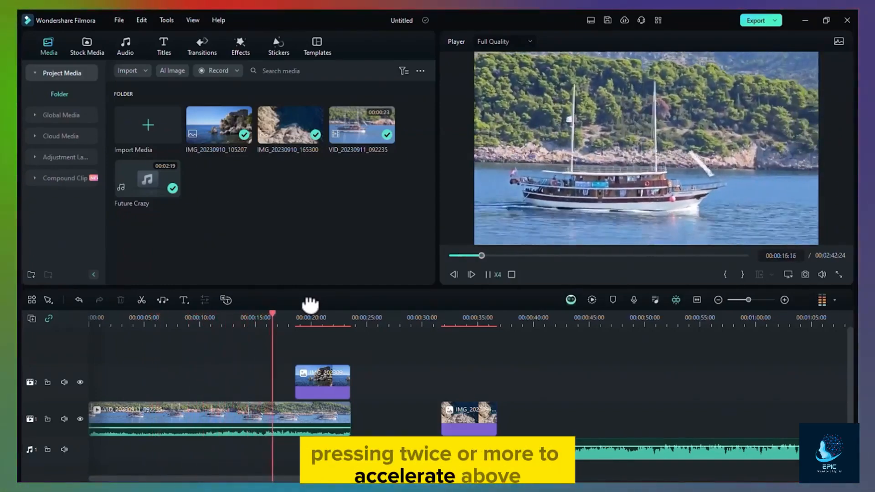
pyautogui.press('k')
# Look through the player's preview quality options and the Project Settings choices for aspect ratio, resolution and frame rate.
pyautogui.click(525, 41)
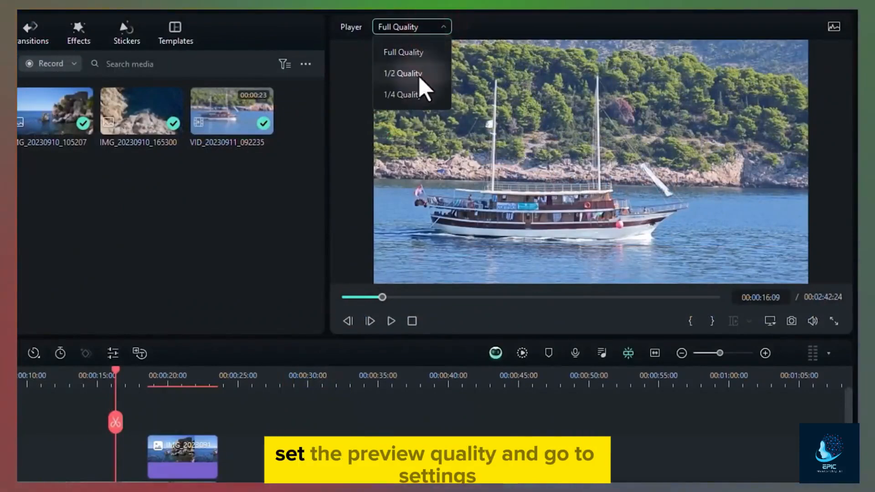
pyautogui.click(769, 323)
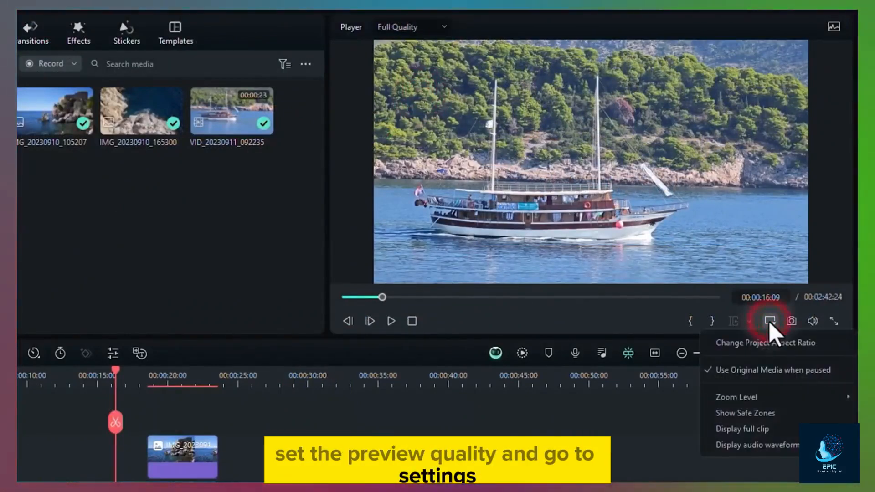
pyautogui.click(759, 346)
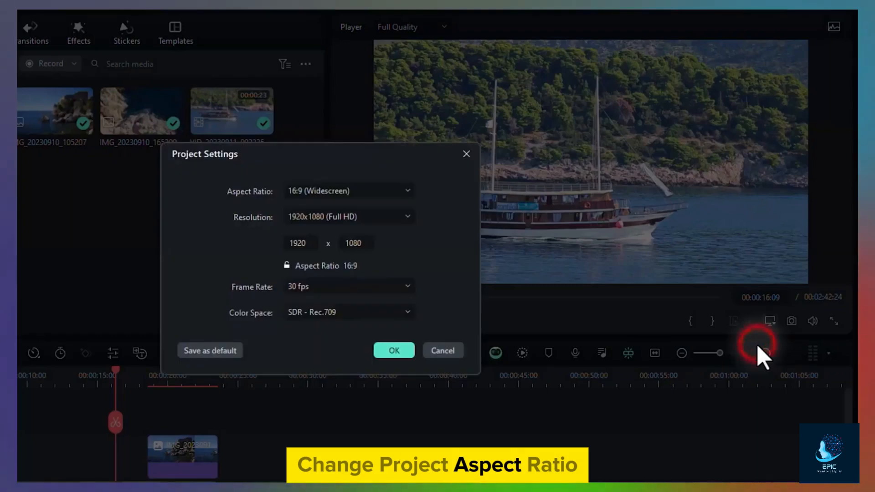
pyautogui.click(376, 196)
pyautogui.click(436, 278)
pyautogui.click(398, 217)
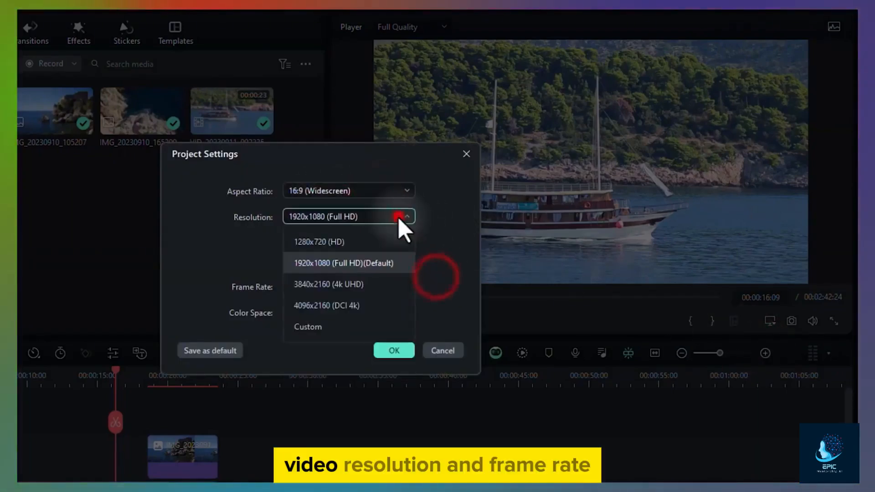
pyautogui.click(436, 293)
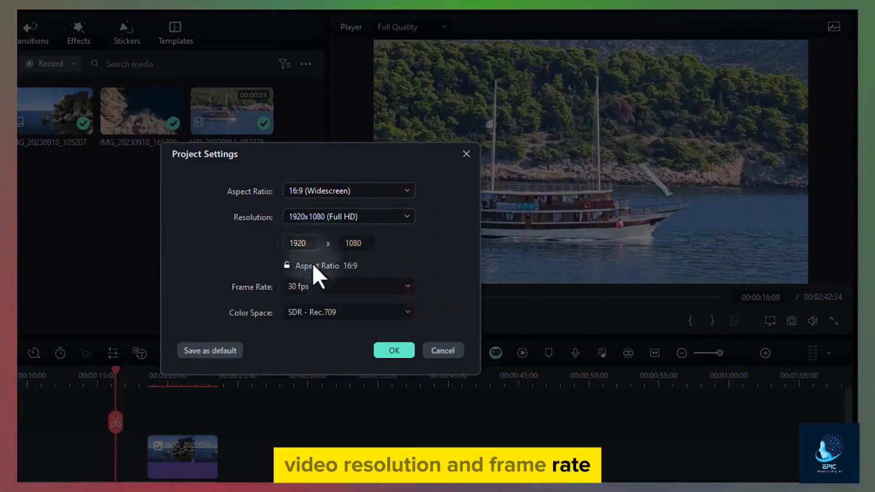
pyautogui.click(404, 288)
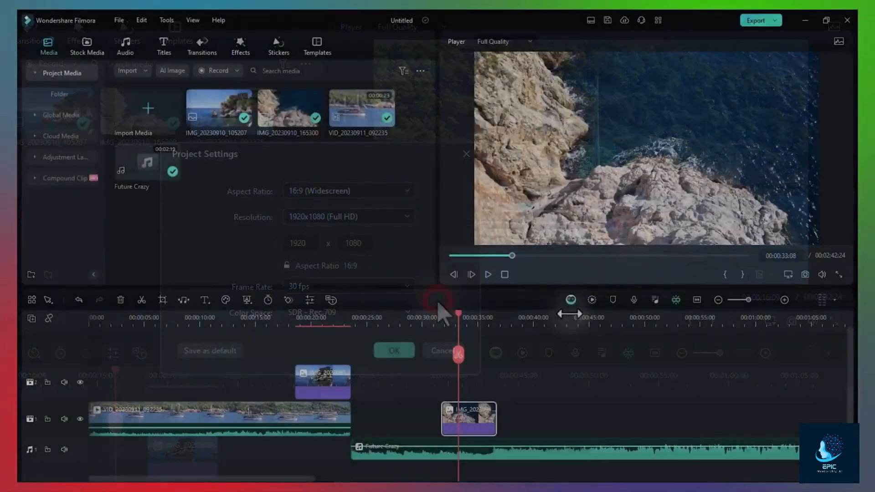
# Open Filmora Copilot, move its window aside, and ask "How do I apply Color Match on the selected clip? Does it have any shortcut?".
pyautogui.click(571, 300)
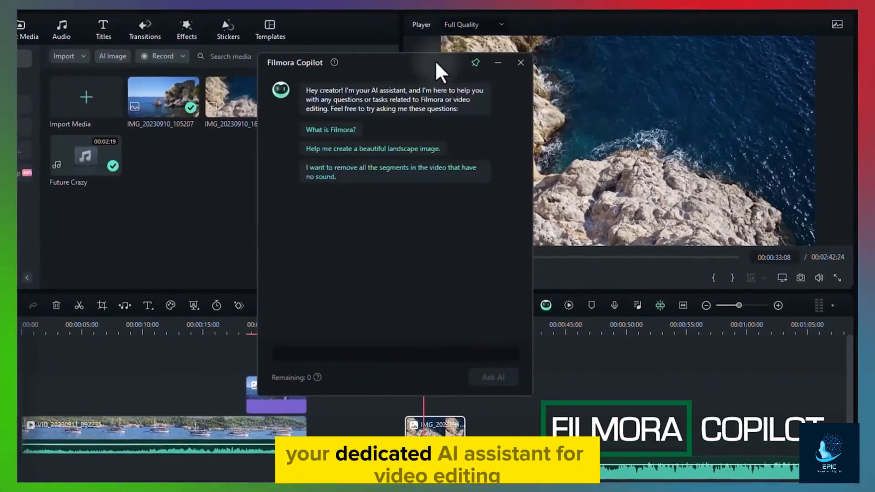
pyautogui.moveTo(430, 60); pyautogui.dragTo(281, 83)
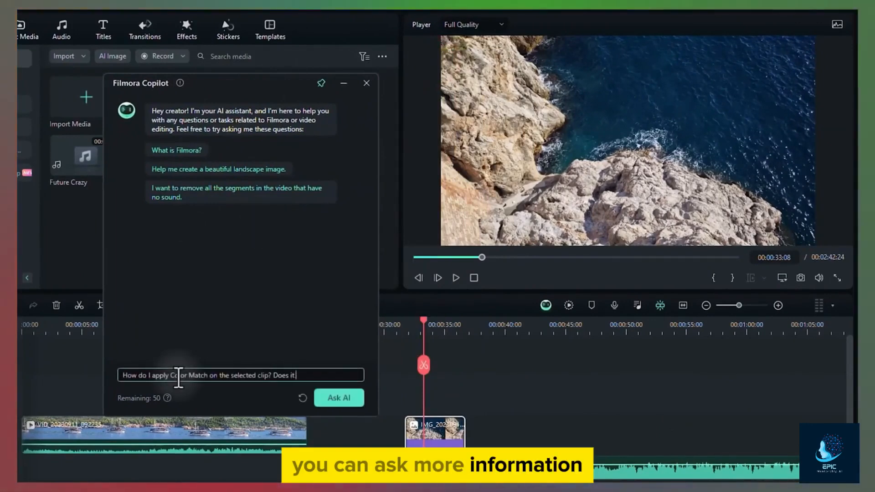
pyautogui.write('have any shortcut?')
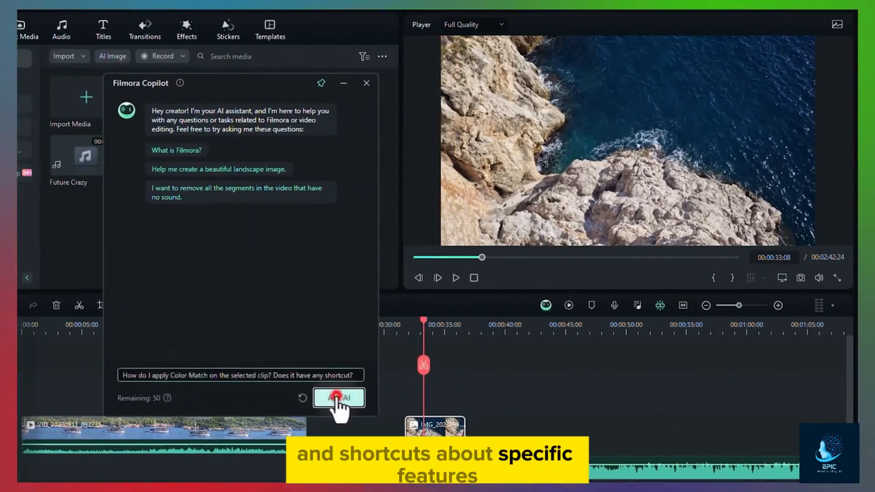
pyautogui.click(336, 396)
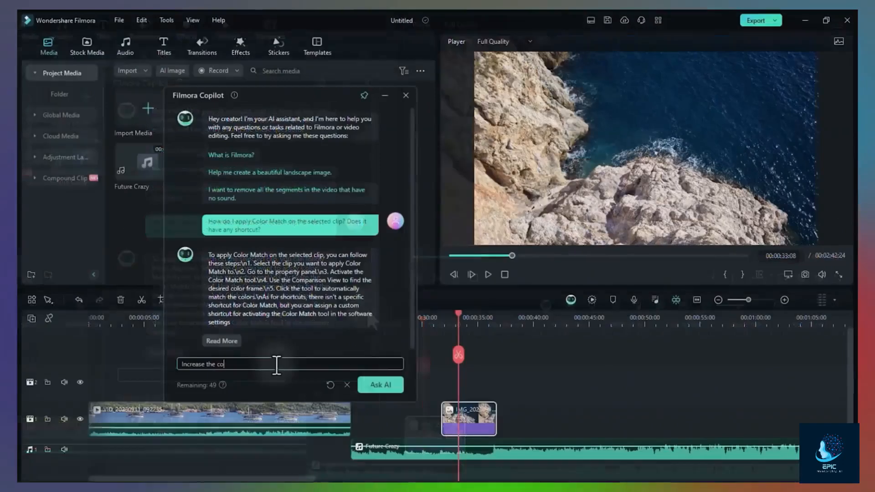
# Ask Copilot "Increase the contrast of this clip by +50%." and "How can I extract subtitles from this video clip?".
pyautogui.write('ontrast of this clip b')
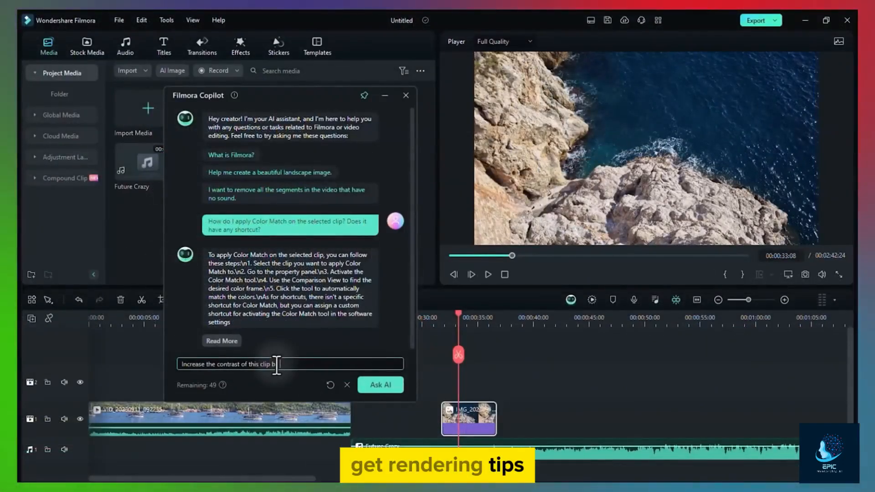
pyautogui.click(383, 385)
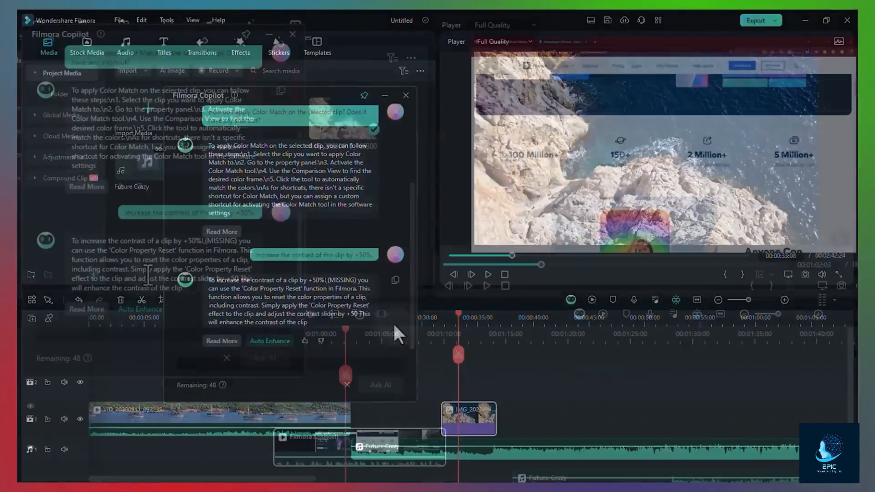
pyautogui.click(144, 335)
pyautogui.write('How can I extract subtitles from this video')
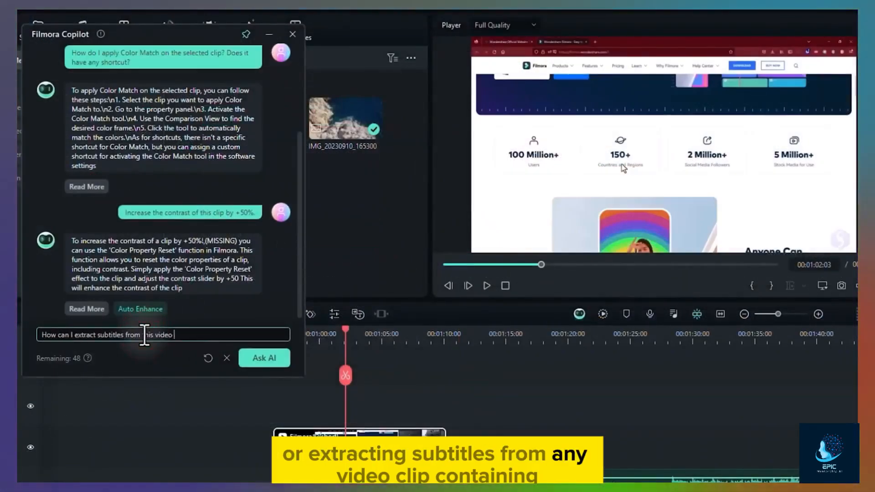
pyautogui.write(' clip?')
pyautogui.click(264, 358)
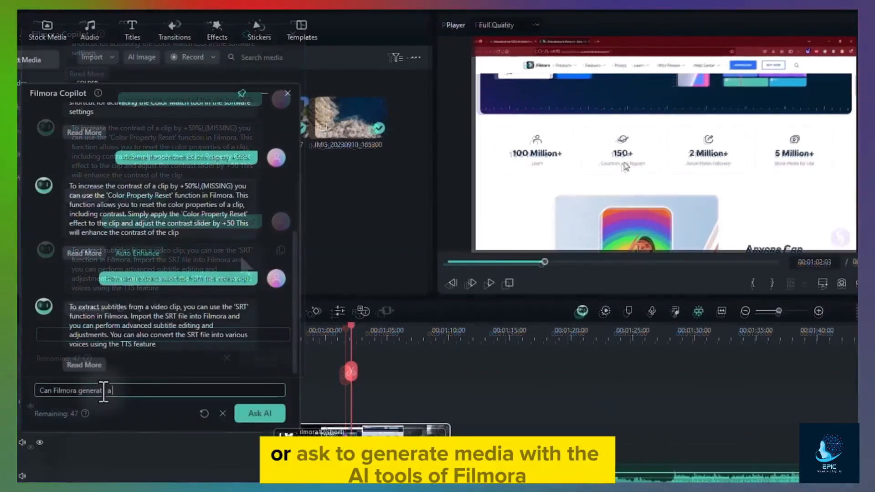
# Ask Copilot "Can Filmora generate a landscape image?" and open the AI Image tool from its answer.
pyautogui.write('landscape image?')
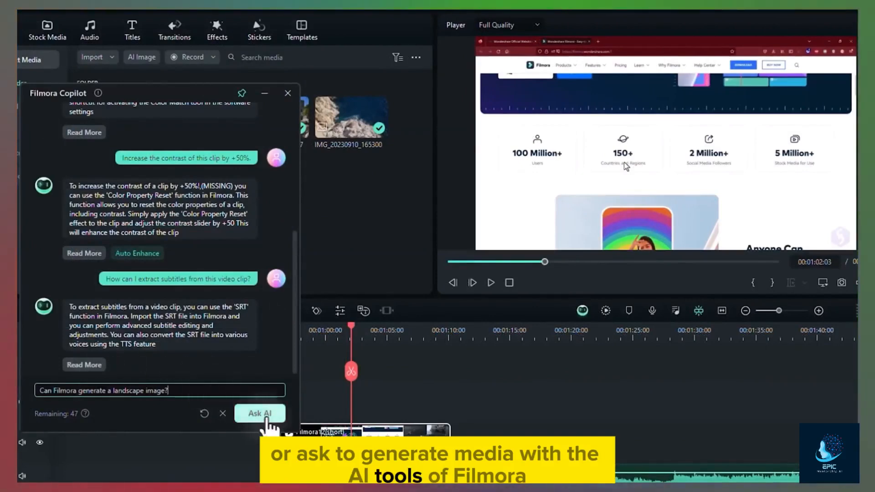
pyautogui.click(264, 414)
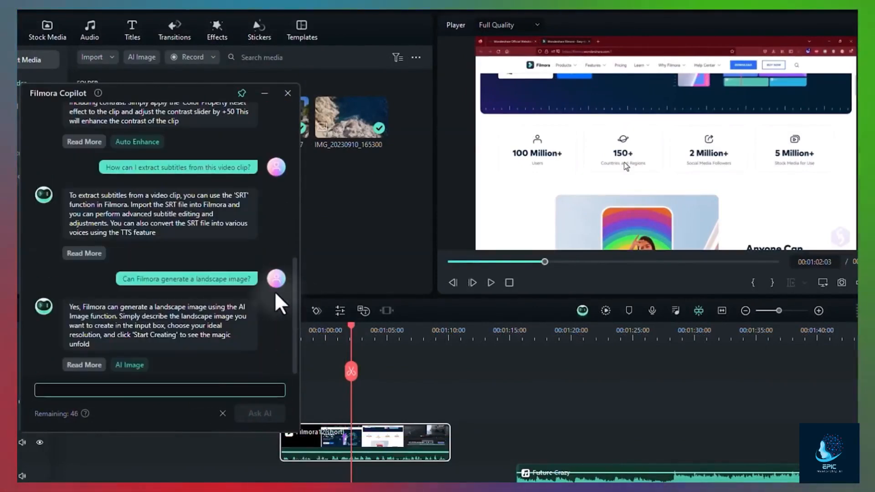
pyautogui.click(130, 365)
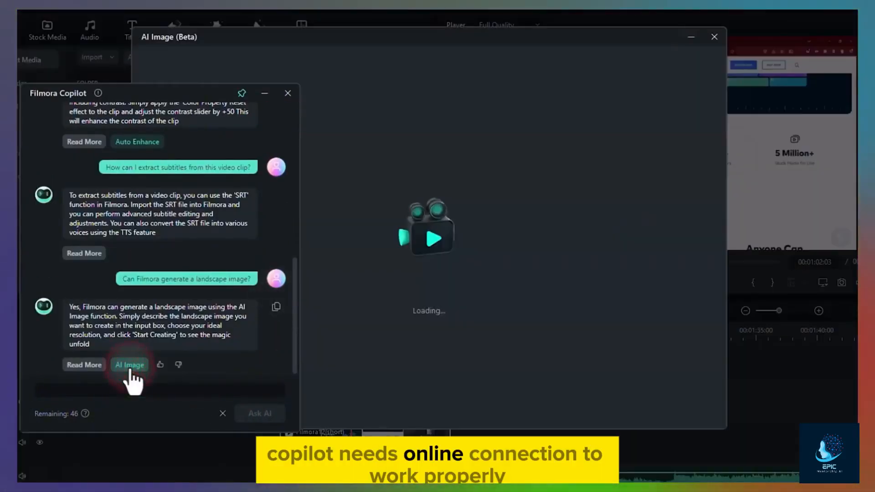
# Minimize Copilot and try the 9:16 and 1:1 aspect ratios for the AI image.
pyautogui.click(265, 93)
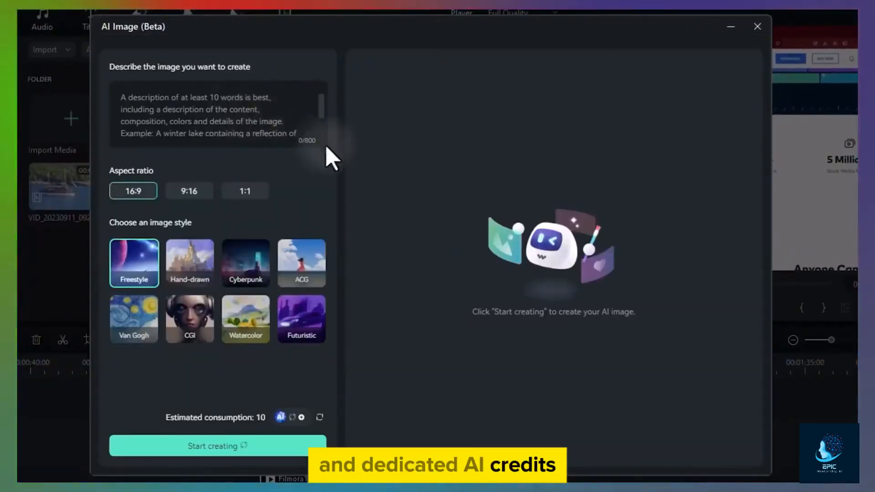
pyautogui.click(205, 196)
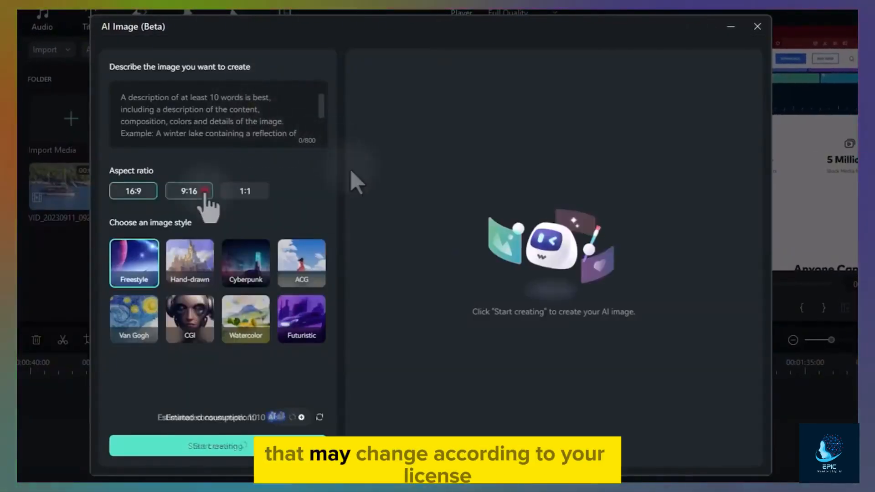
pyautogui.click(250, 192)
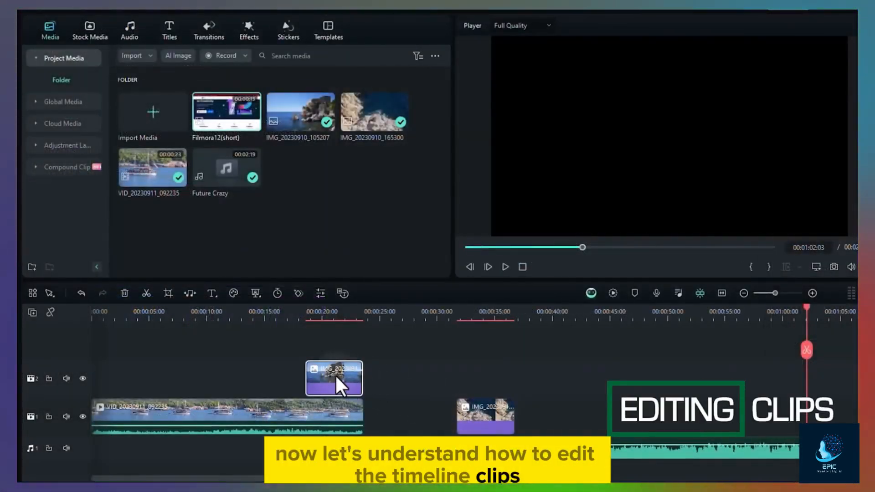
# Move the IMG_20230910_105207 clip to about 15 seconds on video track 2, and try shifting the VID_20230911_092235 clip.
pyautogui.moveTo(335, 374); pyautogui.dragTo(385, 347)
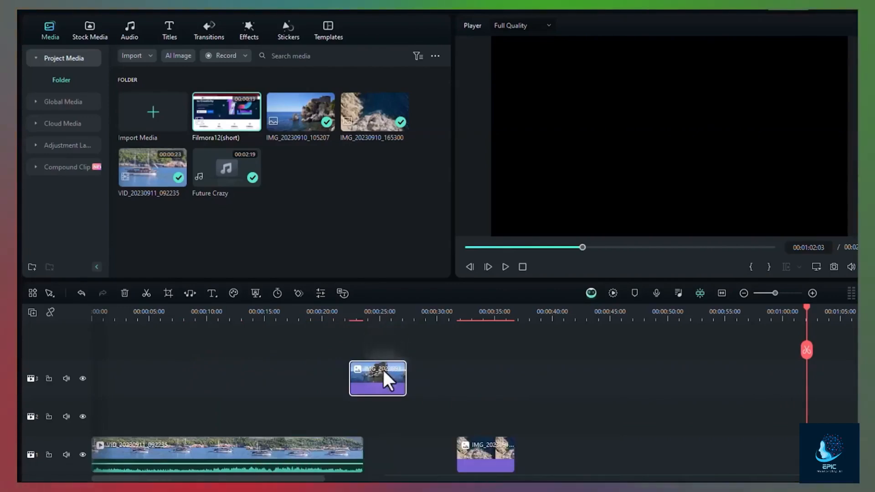
pyautogui.click(181, 396)
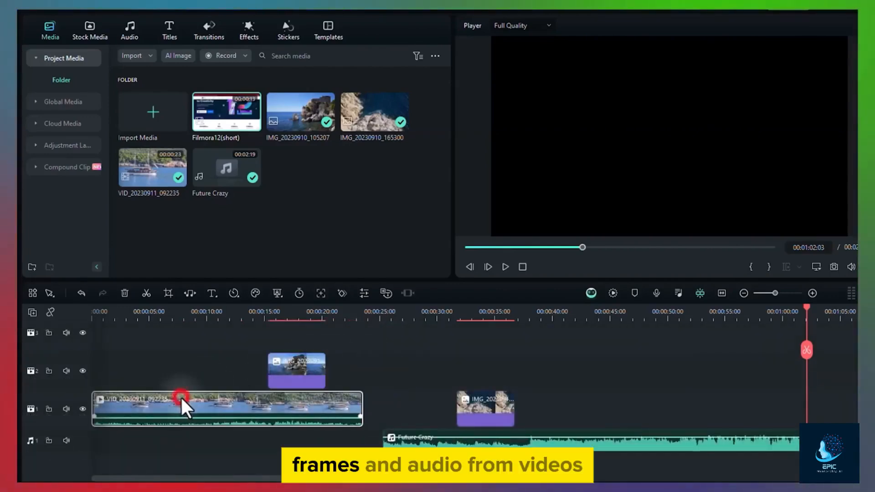
pyautogui.doubleClick(219, 401)
pyautogui.moveTo(237, 402)
pyautogui.mouseDown()
pyautogui.moveTo(264, 401)
pyautogui.moveTo(230, 401)
pyautogui.mouseUp()
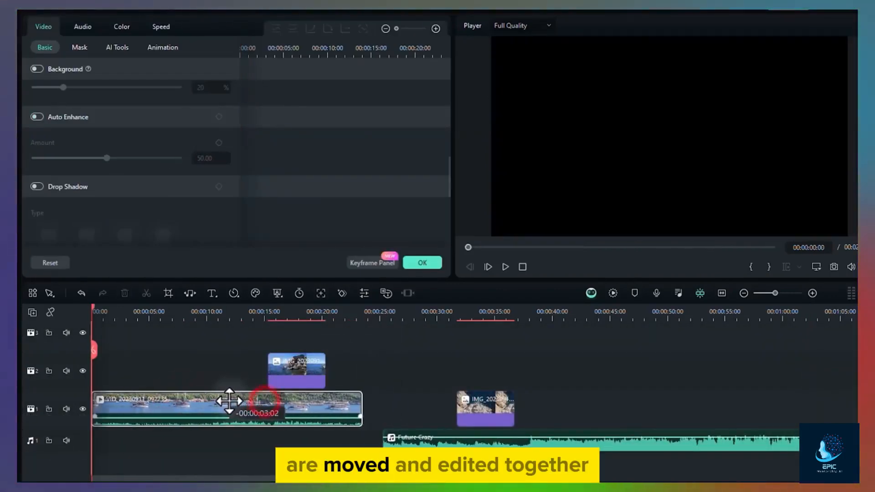
# Detach the audio from the VID_20230911_092235 clip, shift it up against the Future Crazy clip, and undo both changes.
pyautogui.rightClick(192, 400)
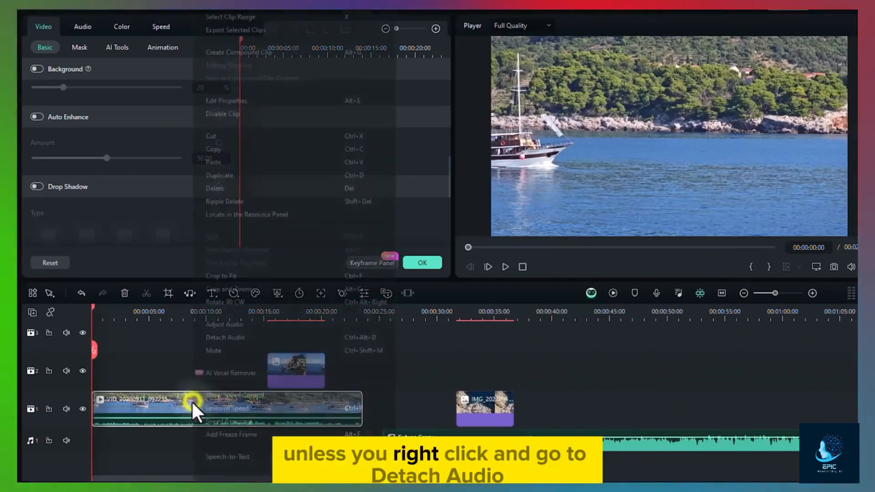
pyautogui.click(228, 337)
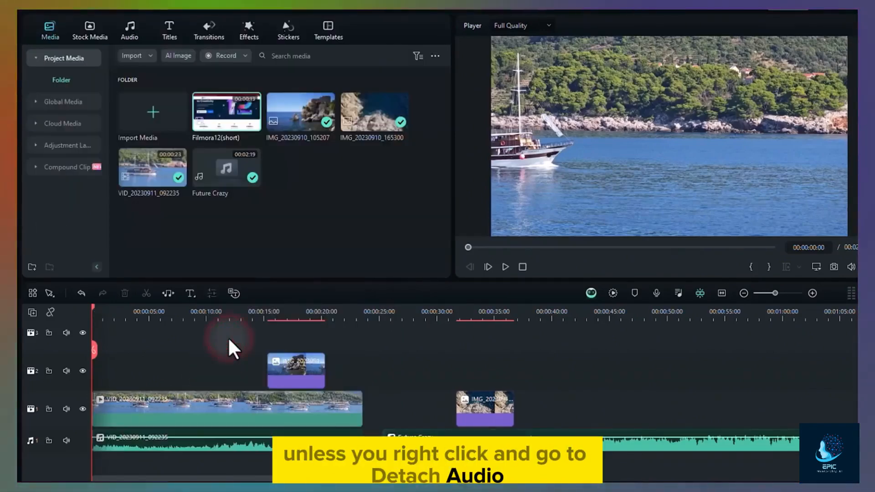
pyautogui.click(296, 440)
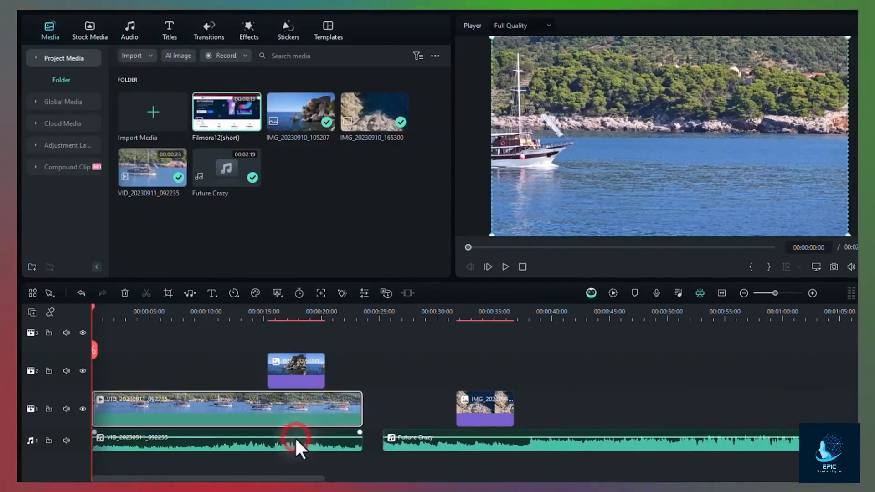
pyautogui.click(220, 305)
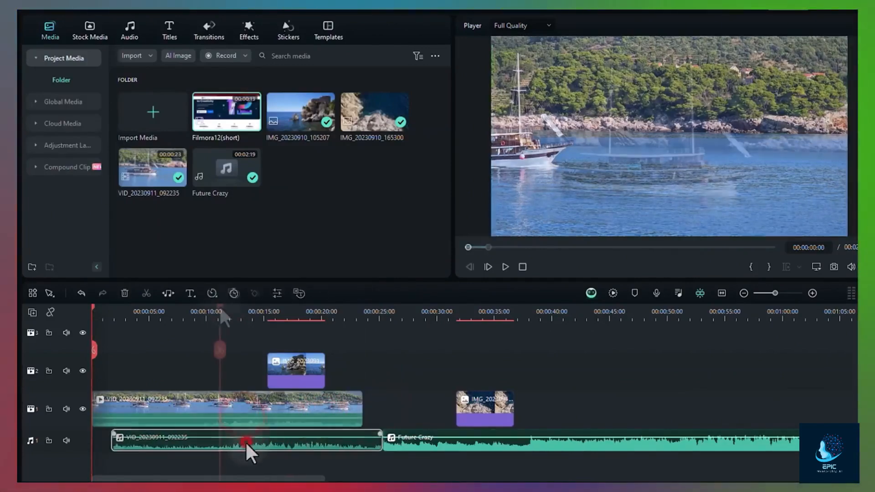
pyautogui.hotkey('ctrl', 'z')
# Scrub the playhead over the start of the image clip on video track 2, ending at about 13 seconds.
pyautogui.moveTo(219, 306); pyautogui.dragTo(259, 319)
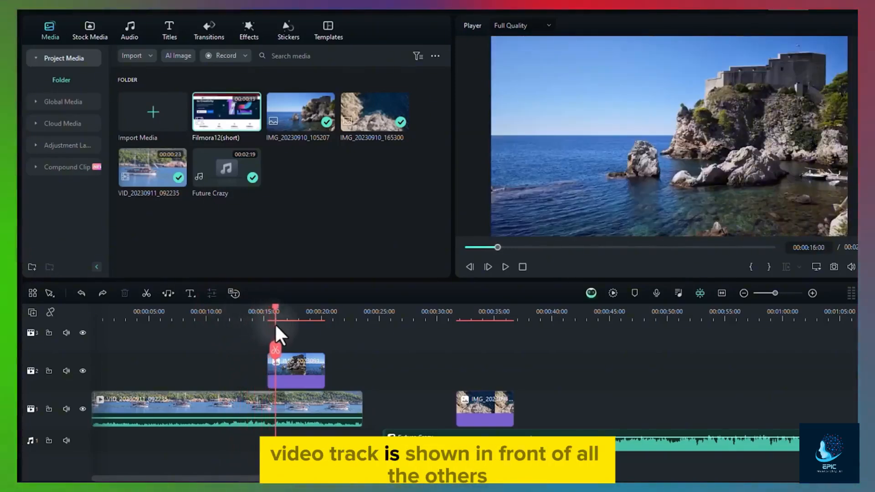
pyautogui.moveTo(273, 323)
pyautogui.mouseDown()
pyautogui.moveTo(252, 318)
pyautogui.moveTo(278, 327)
pyautogui.mouseUp()
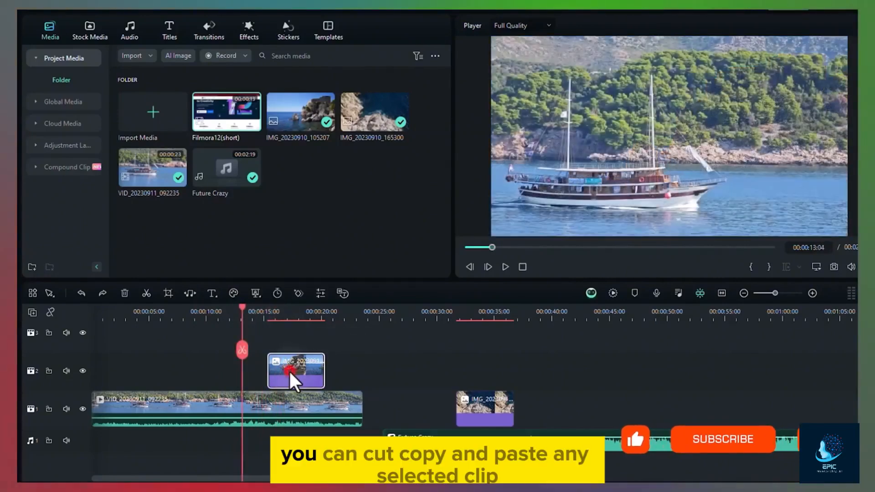
# Cut the image clip from video track 2 and paste it at about 20, 28 and 38 seconds.
pyautogui.click(291, 364)
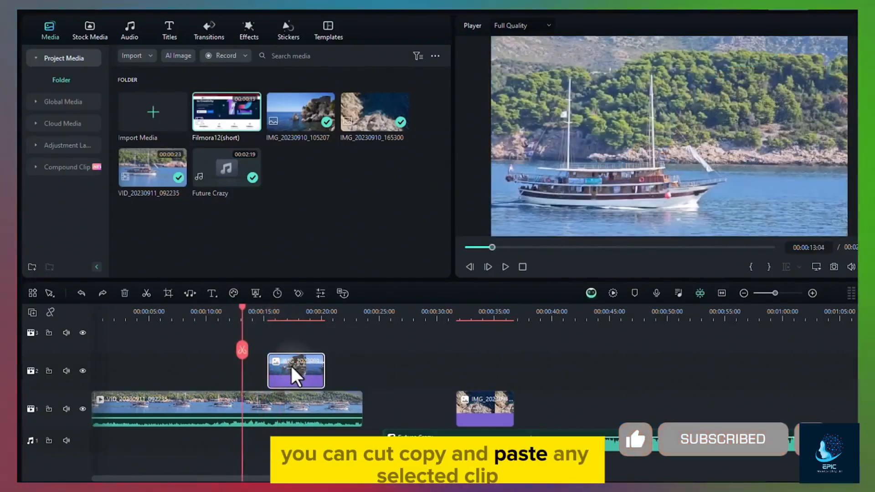
pyautogui.hotkey('ctrl', 'x')
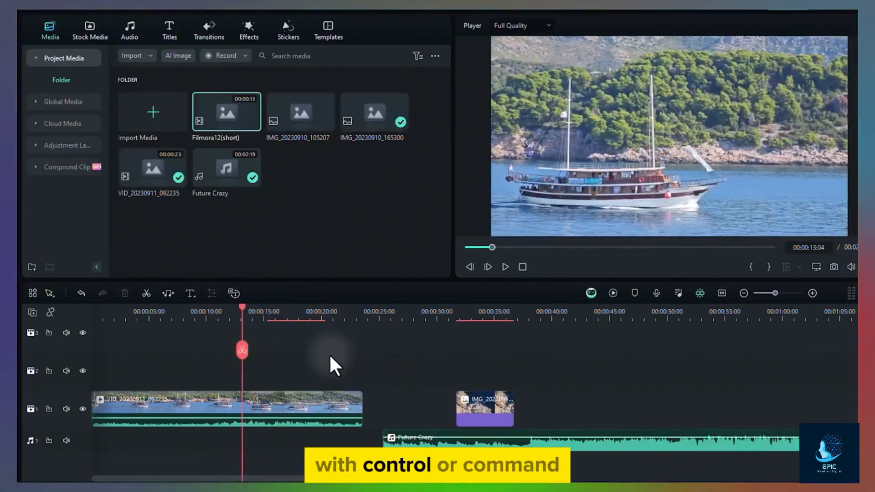
pyautogui.click(319, 310)
pyautogui.hotkey('ctrl', 'v')
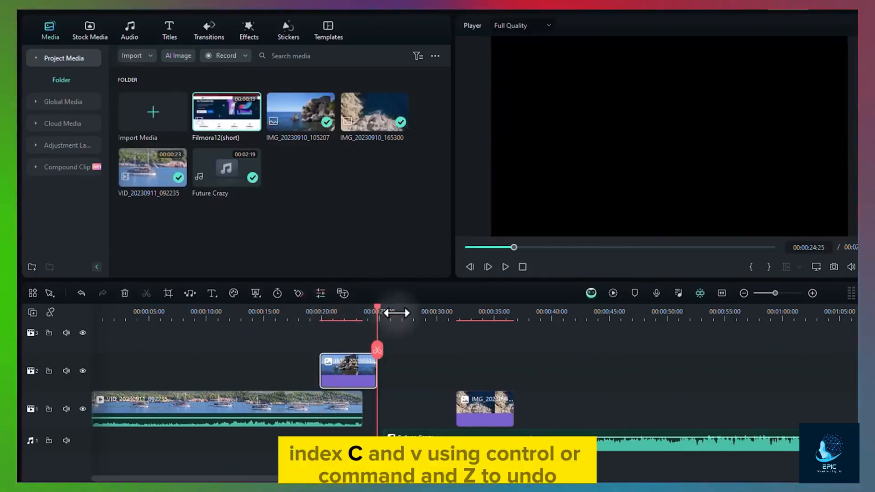
pyautogui.click(416, 313)
pyautogui.hotkey('ctrl', 'v')
pyautogui.click(533, 312)
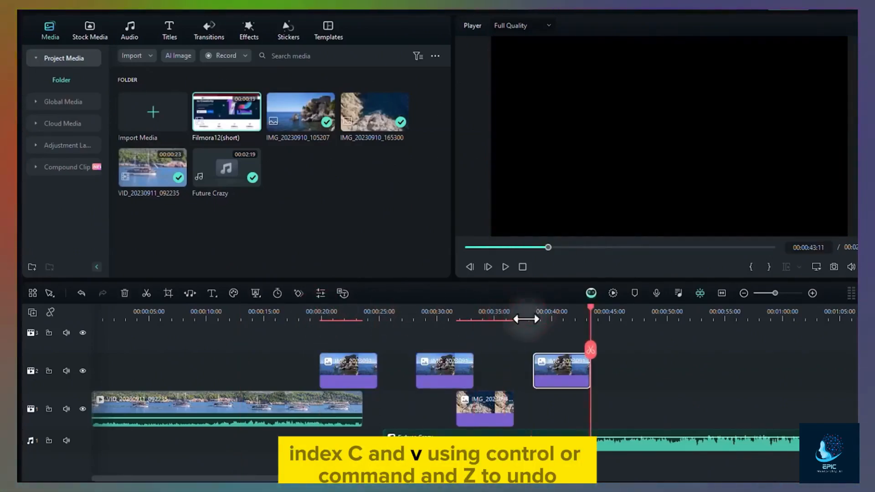
# Undo the pastes and the cut of the image clip on video track 2.
pyautogui.hotkey('ctrl', 'z')
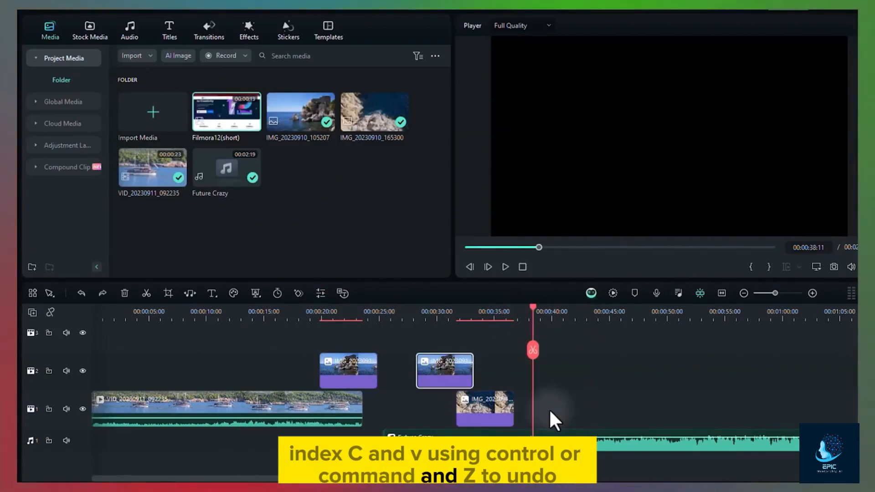
pyautogui.hotkey('ctrl', 'z')
pyautogui.hotkey('ctrl', 'z')
pyautogui.hotkey('ctrl', 'z')
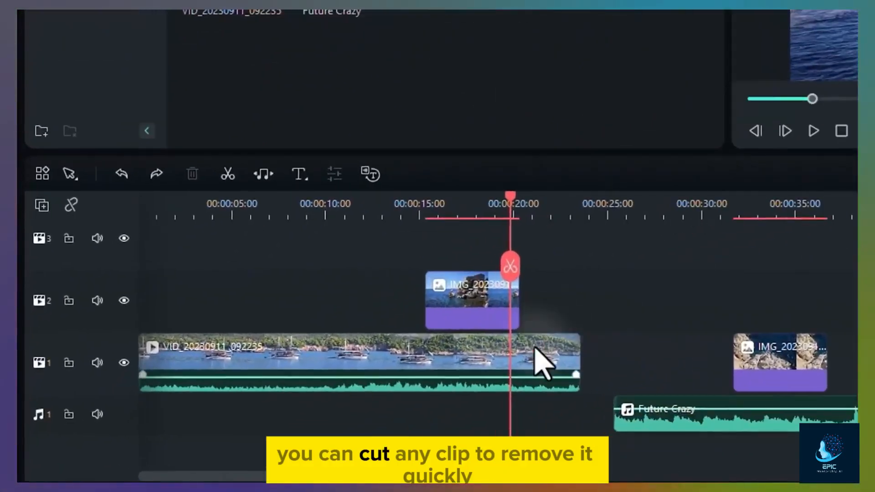
# Delete the VID_20230911_092235 clip on video track 1, undo the deletion, and try trimming the clip's end to about 19 seconds.
pyautogui.click(339, 408)
pyautogui.press('Delete')
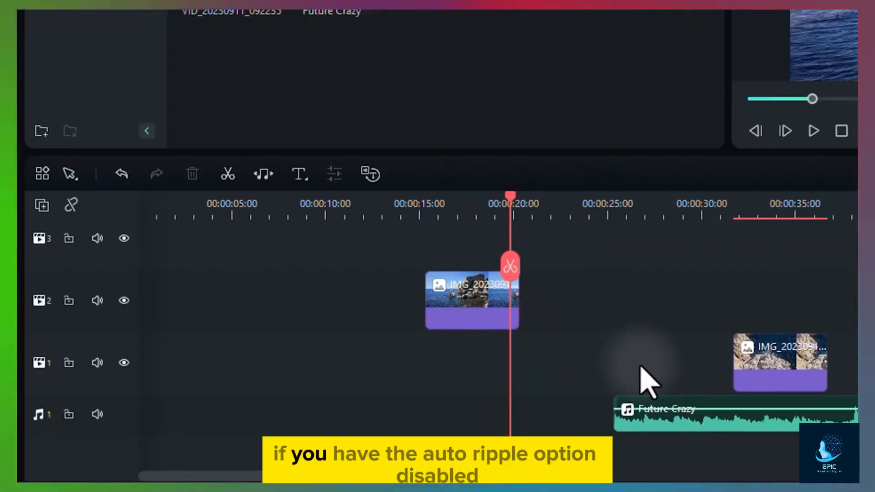
pyautogui.hotkey('ctrl', 'z')
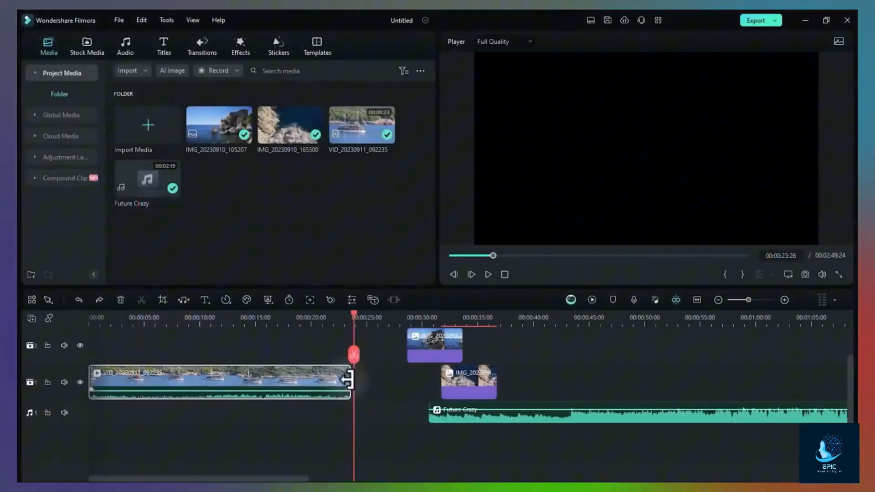
pyautogui.moveTo(352, 372); pyautogui.dragTo(297, 378)
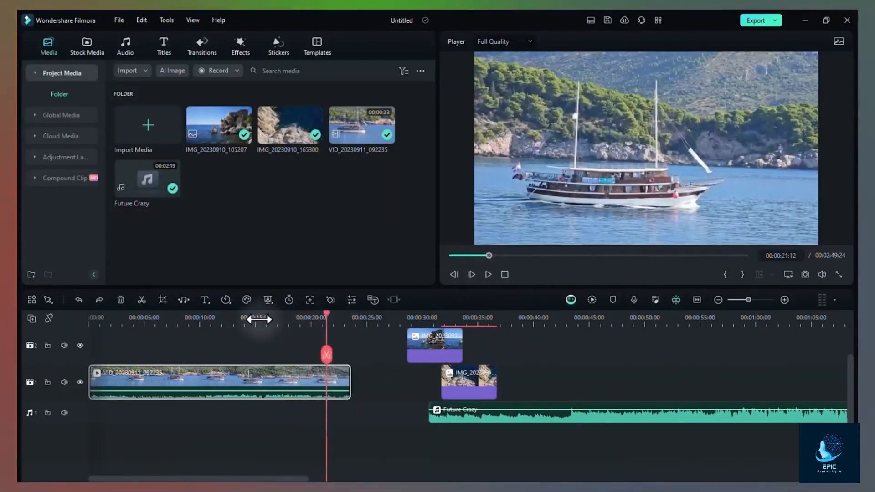
# Split the VID_20230911_092235 clip at 00:00:15:11 and 00:00:20:19, and shift the last piece about 2 seconds later.
pyautogui.click(259, 320)
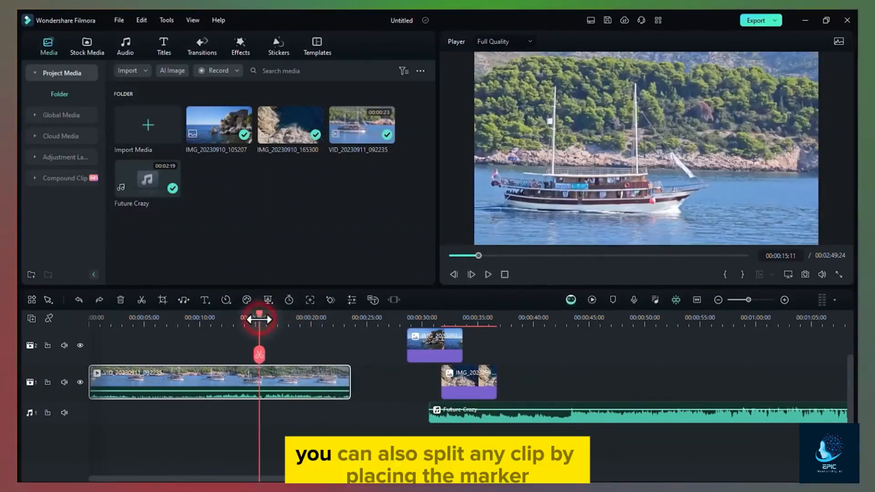
pyautogui.click(258, 355)
pyautogui.click(317, 321)
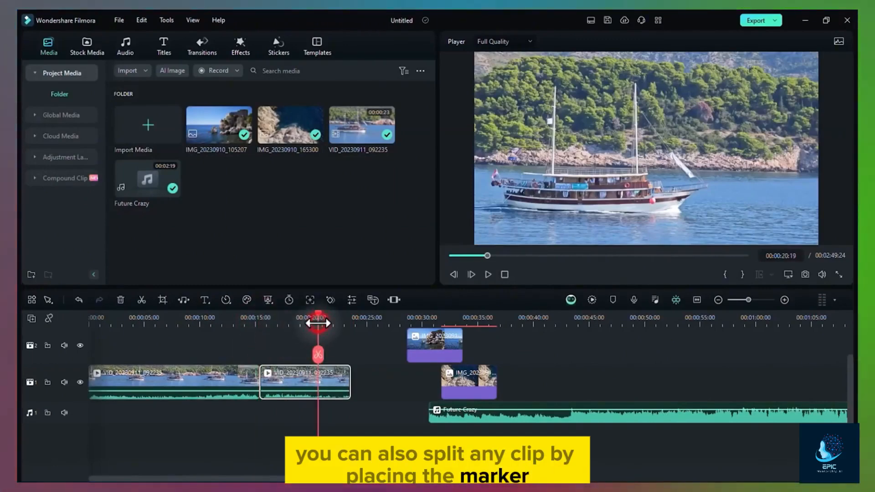
pyautogui.click(319, 355)
pyautogui.moveTo(338, 385); pyautogui.dragTo(357, 387)
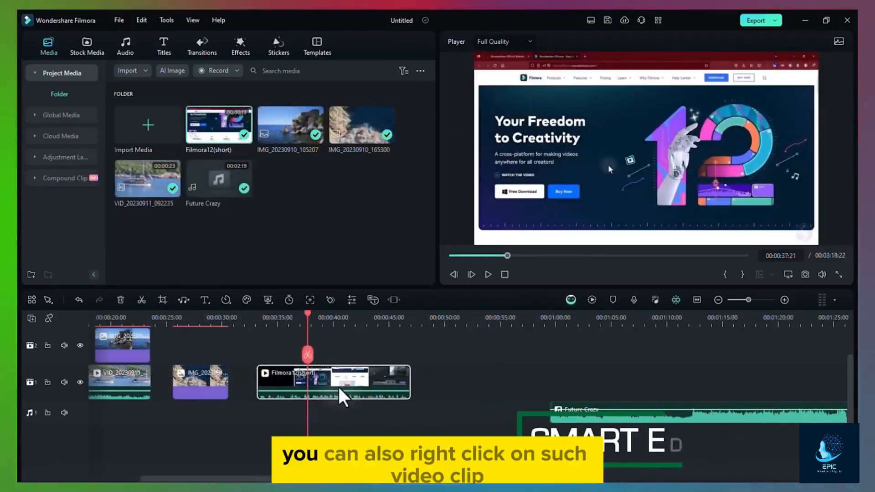
# Start AI Text Based Editing on the Filmora12(short) clip, using the text-based editing method with English (US) as transcription language.
pyautogui.rightClick(339, 390)
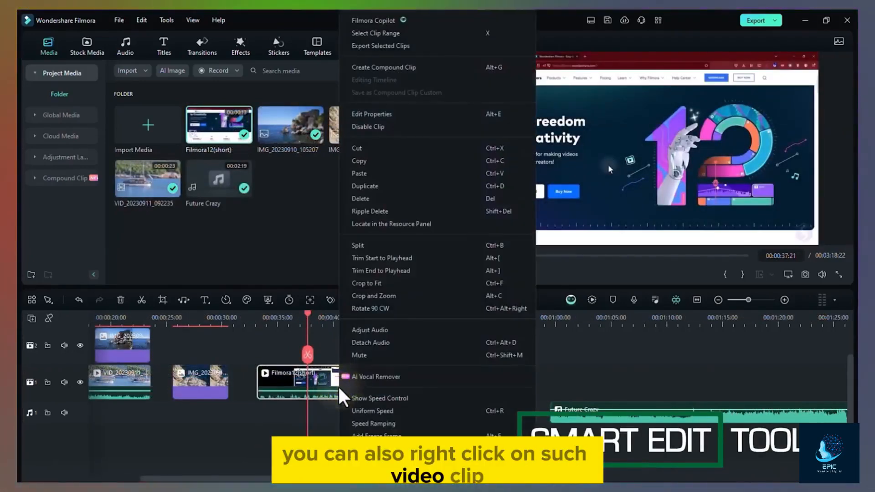
pyautogui.scroll(-3, 427, 410)
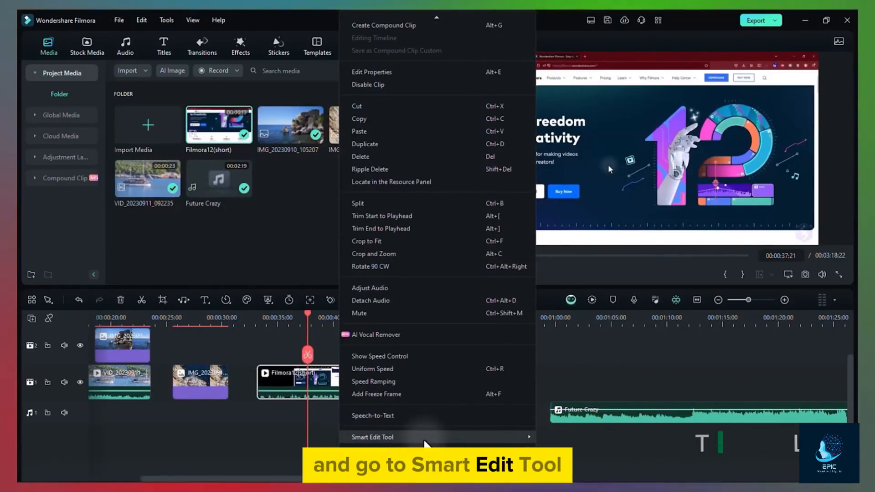
pyautogui.click(570, 439)
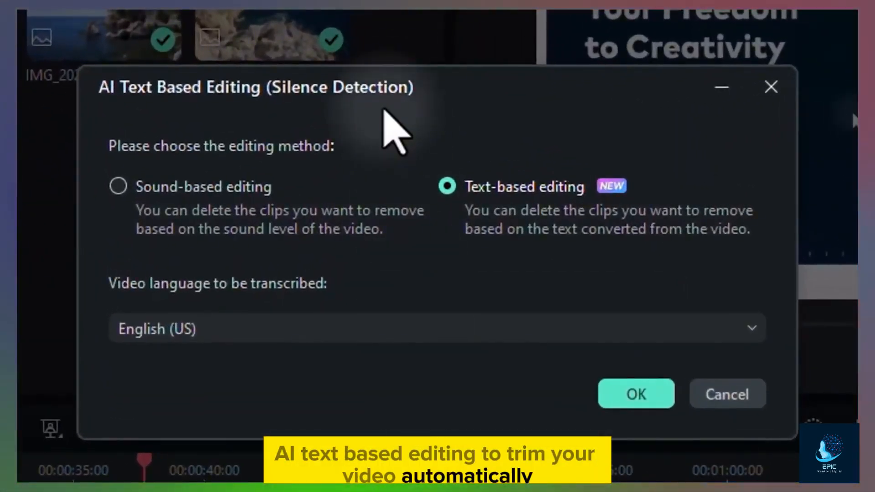
pyautogui.click(119, 185)
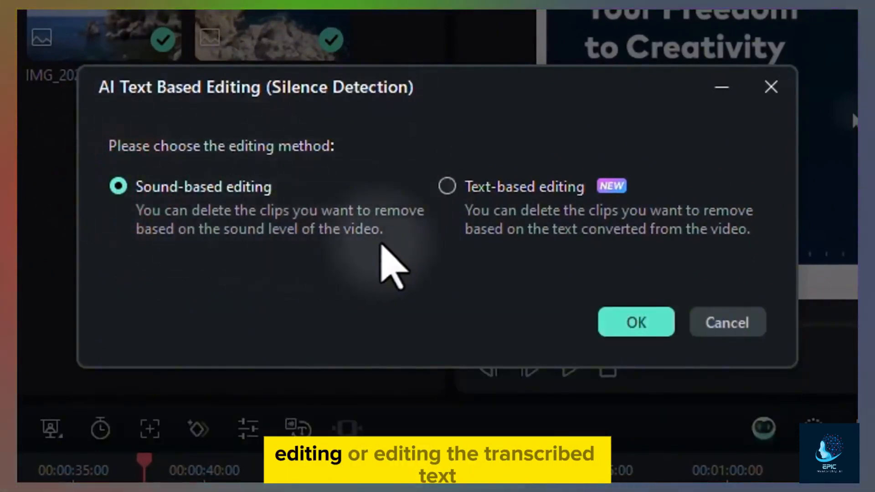
pyautogui.click(447, 186)
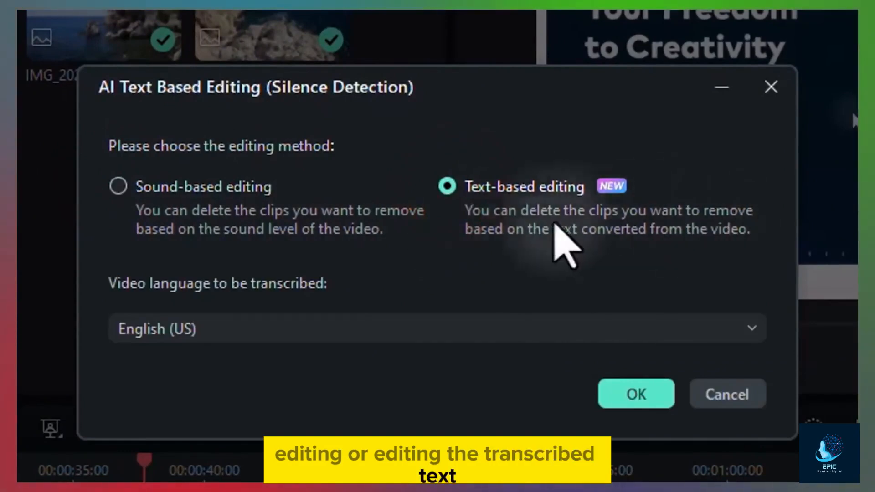
pyautogui.click(651, 394)
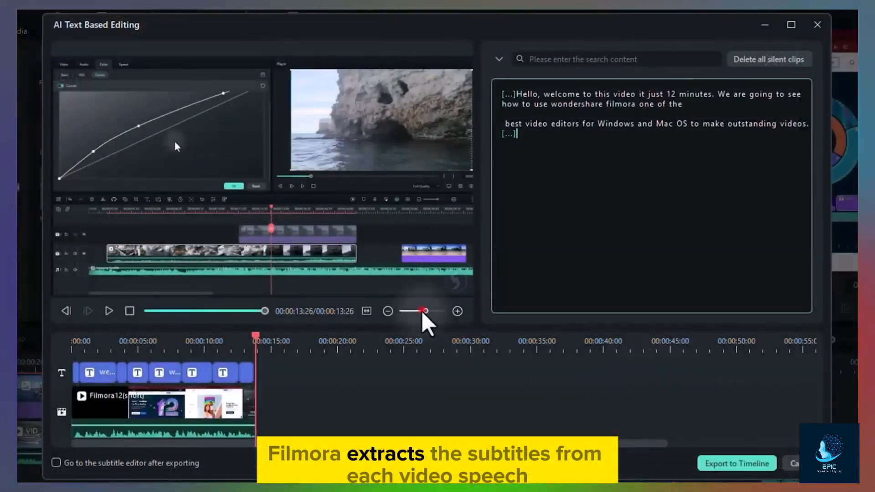
# Delete the words "for Windows and Mac OS" from the transcript to cut the matching part of the video.
pyautogui.click(419, 312)
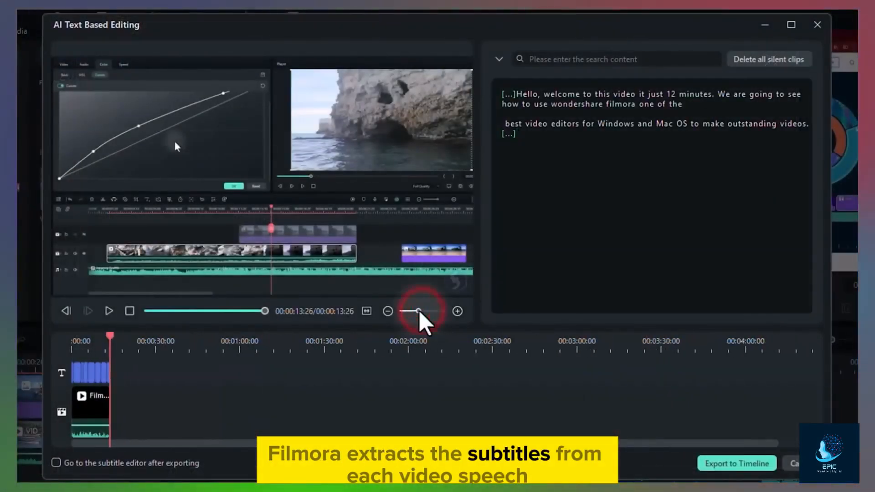
pyautogui.moveTo(419, 311); pyautogui.dragTo(431, 312)
pyautogui.moveTo(608, 444); pyautogui.dragTo(509, 445)
pyautogui.click(585, 127)
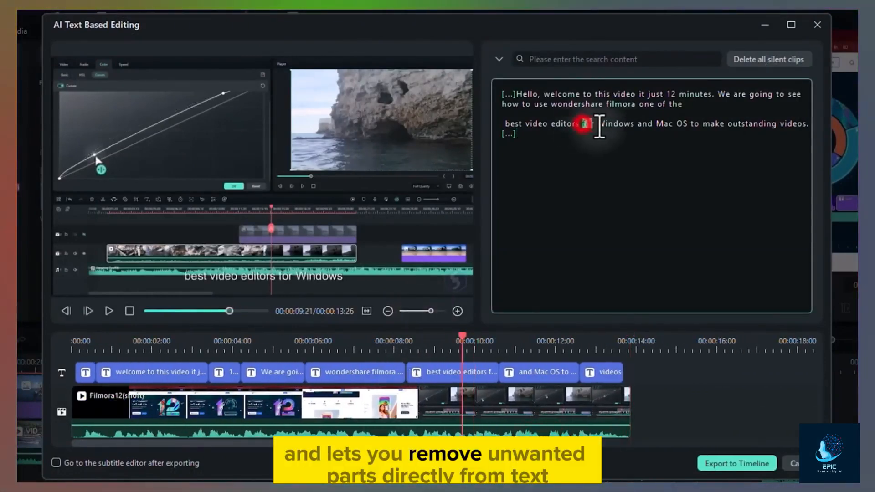
pyautogui.moveTo(599, 126); pyautogui.dragTo(668, 130)
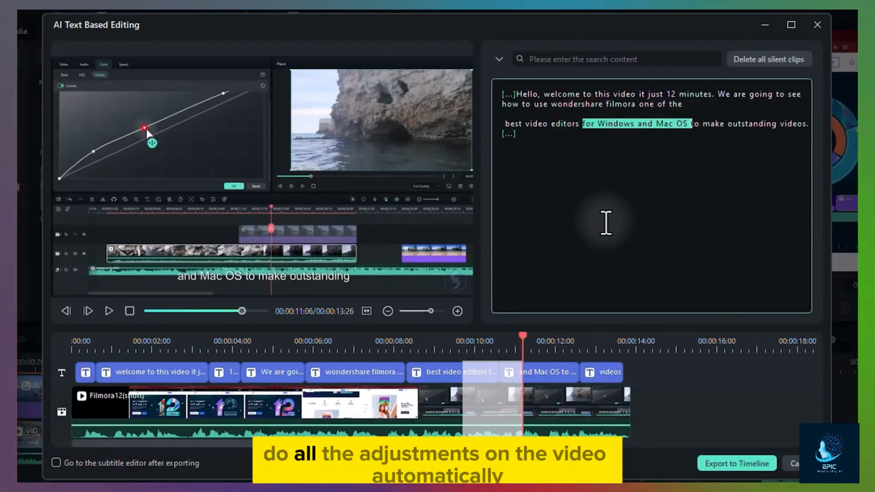
pyautogui.press('Delete')
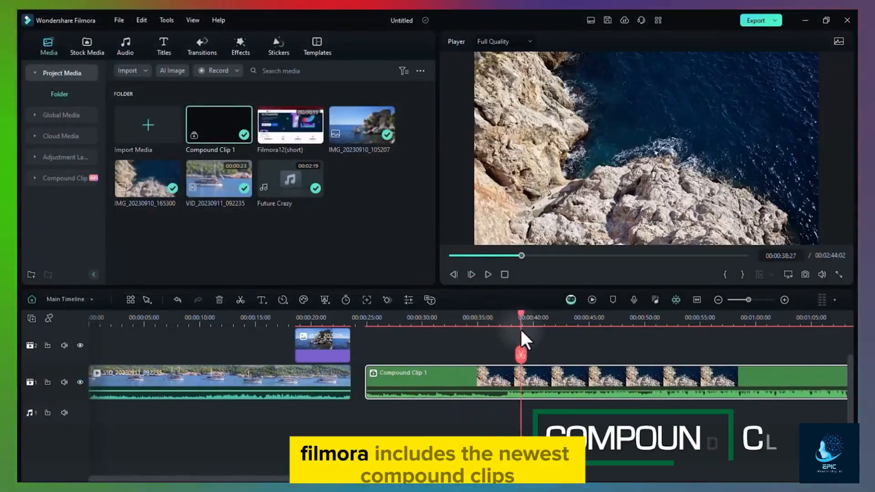
# Scrub the playhead to 00:00:37:03, trim the start of Compound Clip 1 to 00:00:39:00, and extend it back.
pyautogui.moveTo(472, 328); pyautogui.dragTo(466, 318)
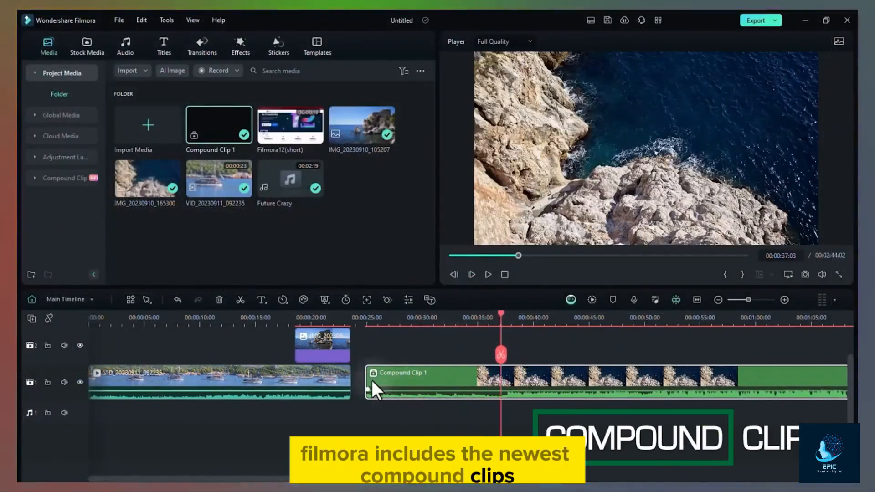
pyautogui.moveTo(372, 382); pyautogui.dragTo(561, 385)
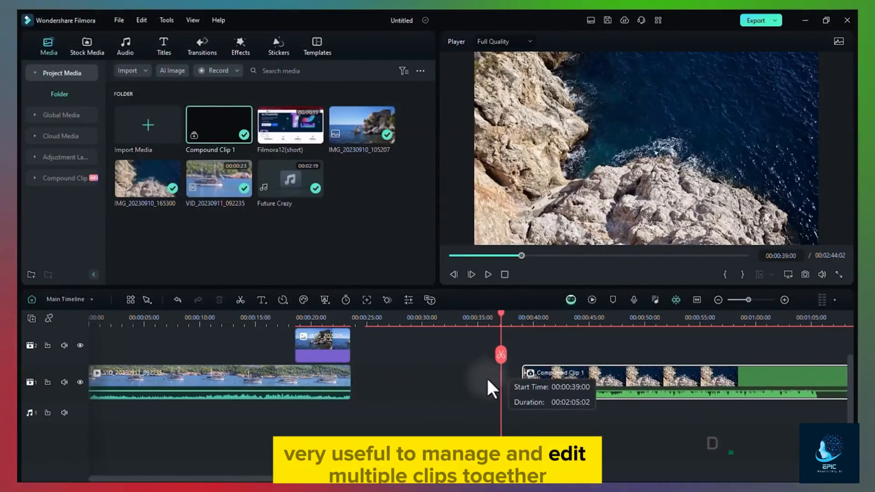
pyautogui.moveTo(486, 376); pyautogui.dragTo(385, 376)
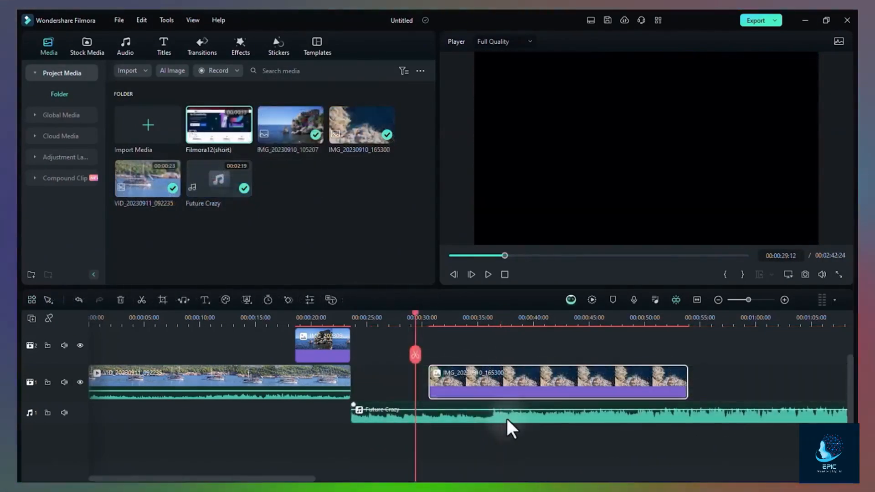
# Create a compound clip from the IMG_20230910_165300 image clip and the Future Crazy audio clip.
pyautogui.click(506, 417)
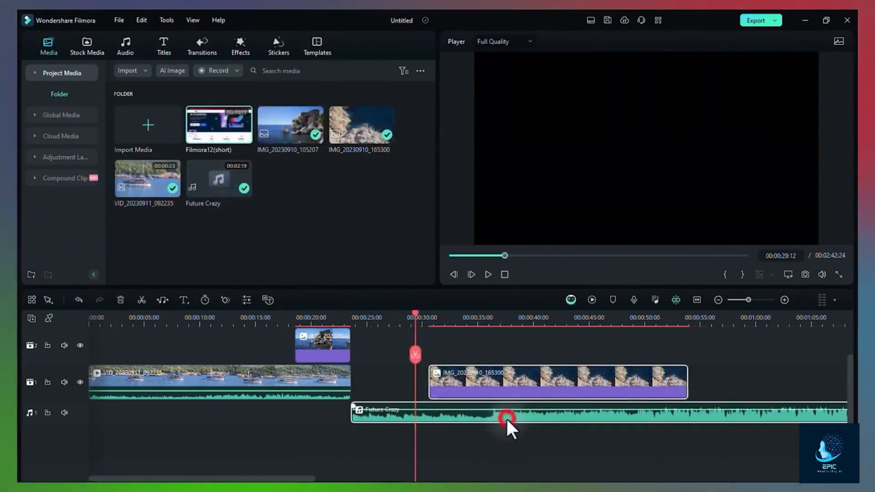
pyautogui.rightClick(521, 417)
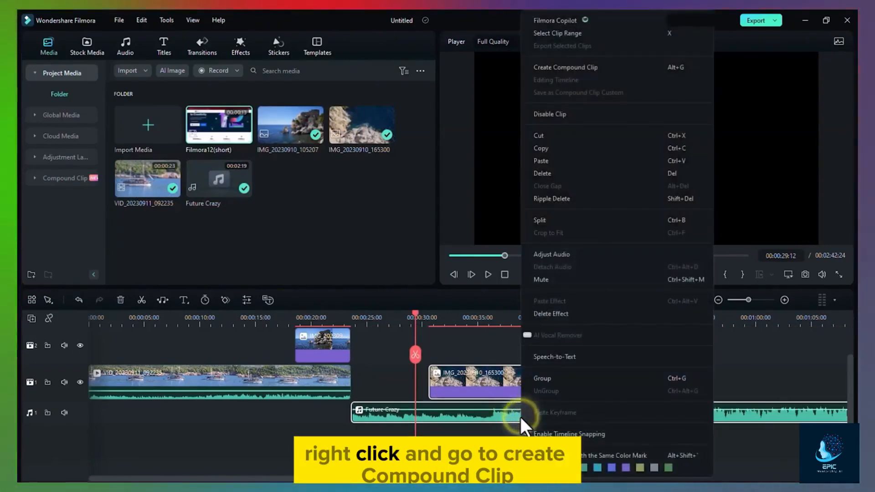
pyautogui.click(578, 68)
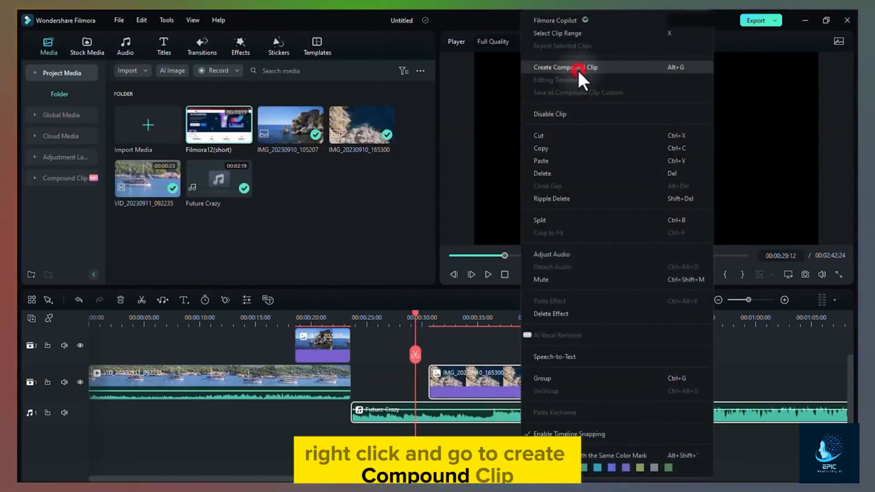
pyautogui.click(491, 261)
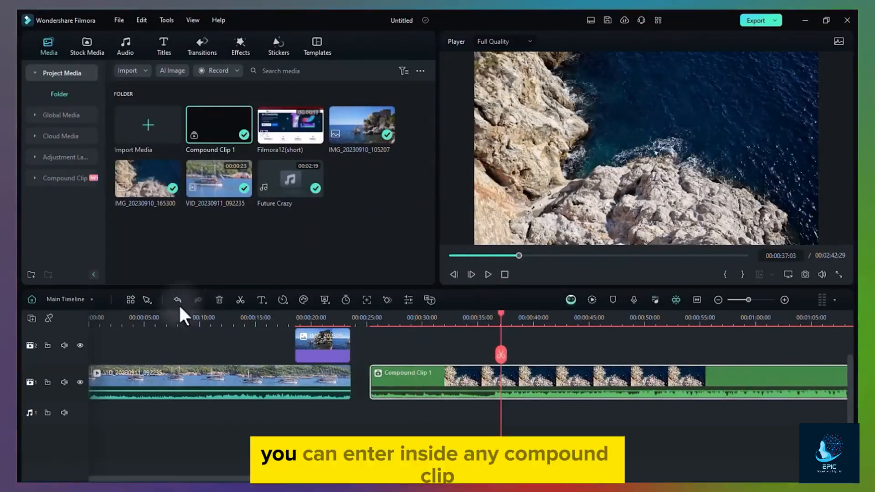
# Switch from the main timeline to the Compound Clip 1 timeline and dismiss the editing reminder.
pyautogui.click(74, 299)
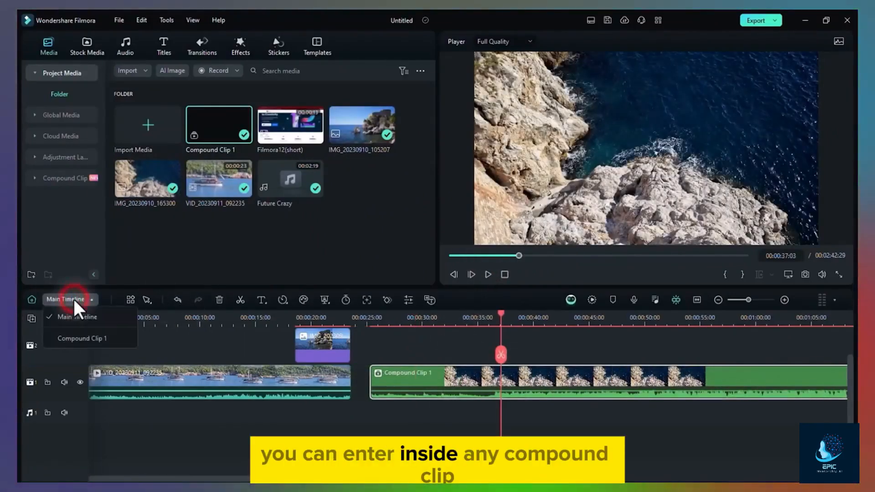
pyautogui.click(93, 338)
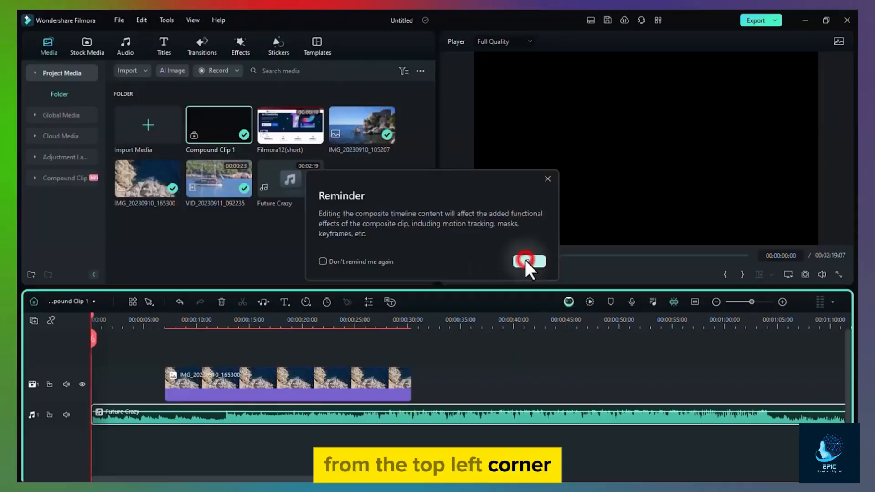
pyautogui.click(525, 260)
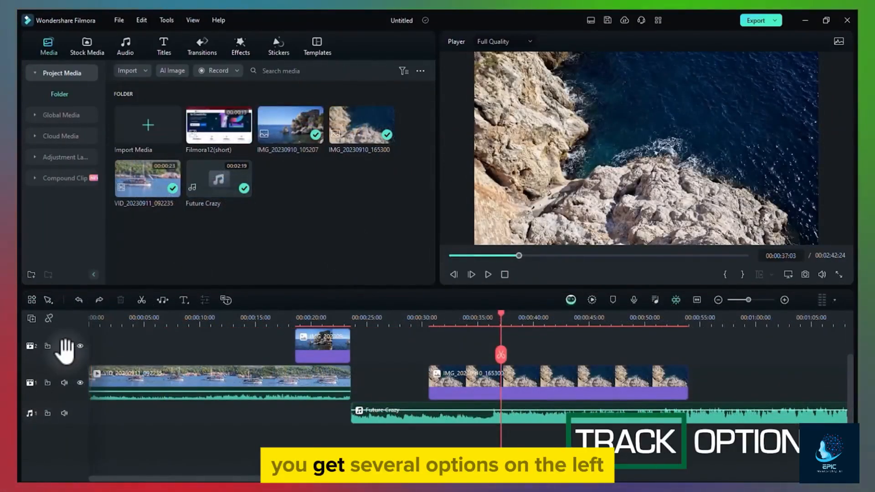
# Move the image clip on video track 2 to start at about 15 seconds, and lock that track.
pyautogui.moveTo(309, 345); pyautogui.dragTo(265, 346)
pyautogui.click(47, 346)
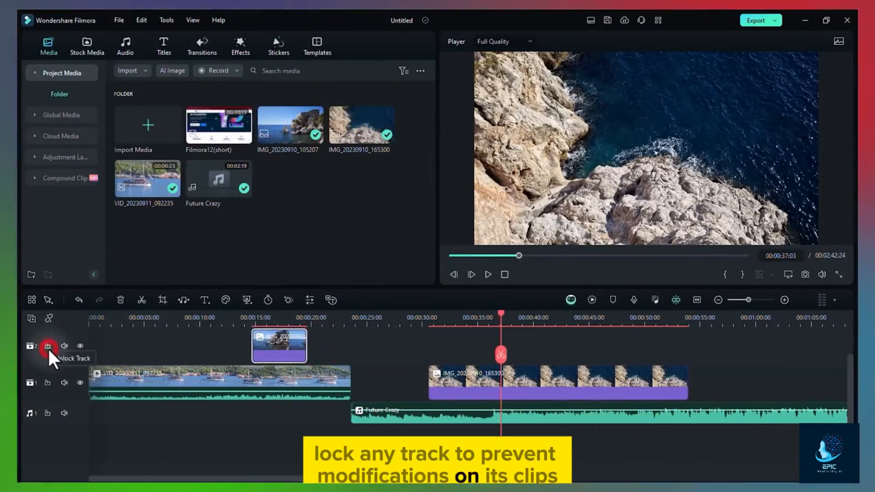
pyautogui.click(293, 351)
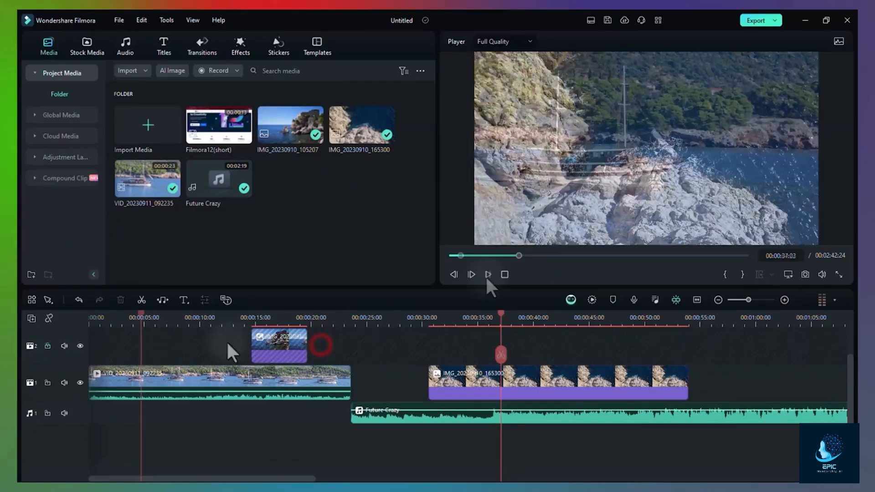
# Mute video track 1, playing the timeline before and after muting to compare the sound.
pyautogui.click(487, 274)
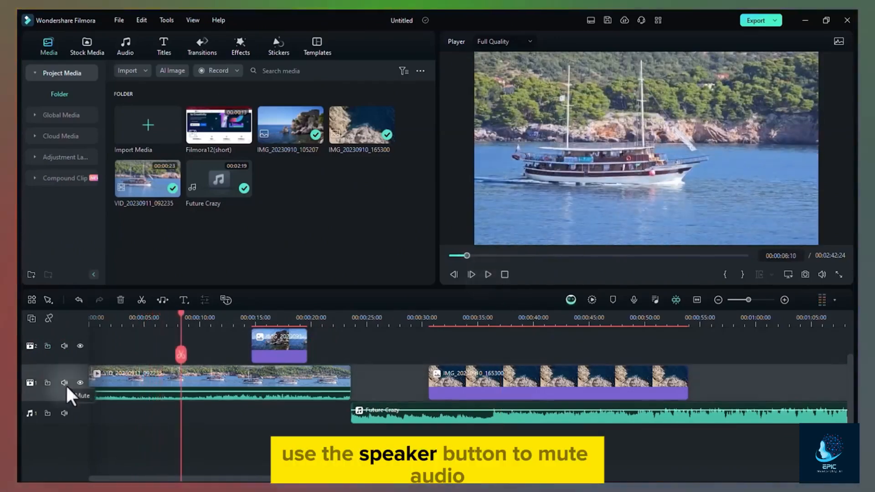
pyautogui.click(64, 383)
pyautogui.click(488, 275)
pyautogui.click(488, 274)
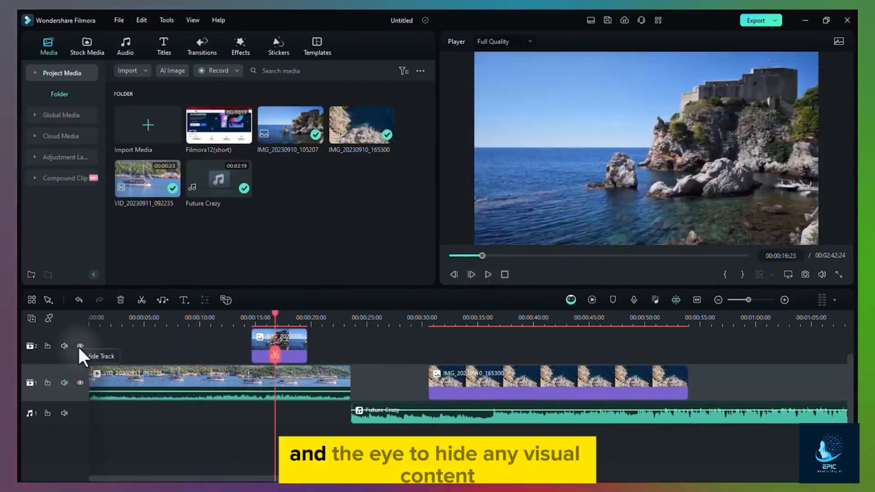
# Toggle the visibility of video track 2 off and on twice, leaving the track shown.
pyautogui.click(79, 347)
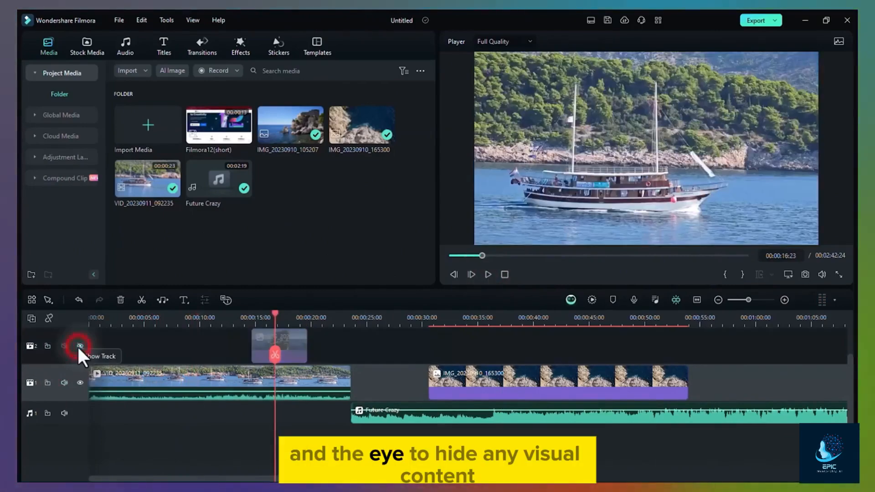
pyautogui.click(79, 347)
pyautogui.click(79, 346)
pyautogui.click(79, 346)
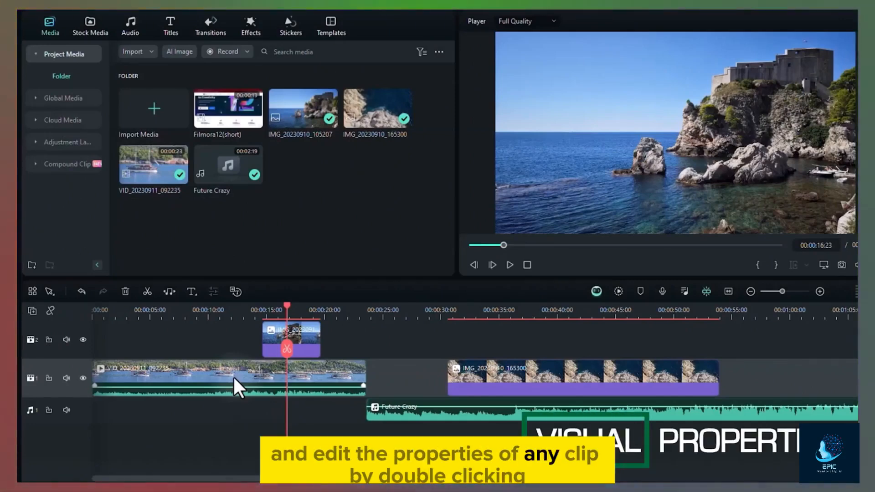
# Open the properties of the VID_20230911_092235 clip and look through its Audio, Color, Speed and Video sections.
pyautogui.doubleClick(234, 376)
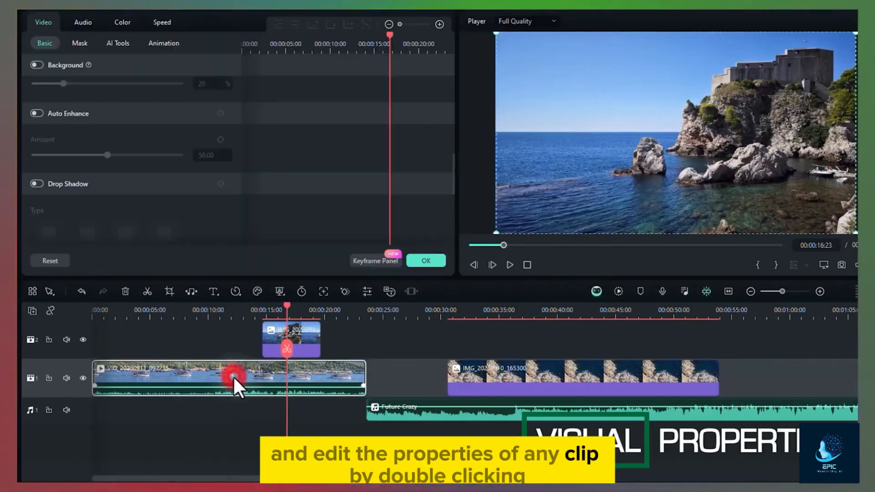
pyautogui.click(84, 23)
pyautogui.click(119, 22)
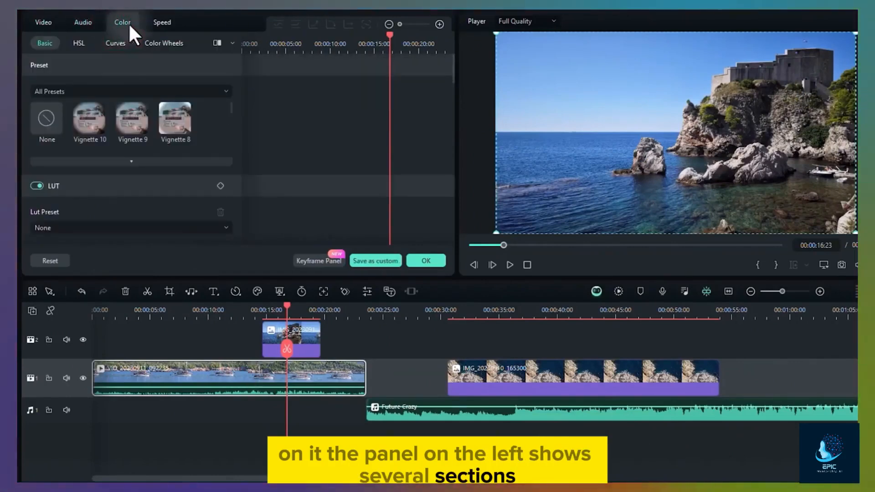
pyautogui.click(160, 22)
pyautogui.click(50, 23)
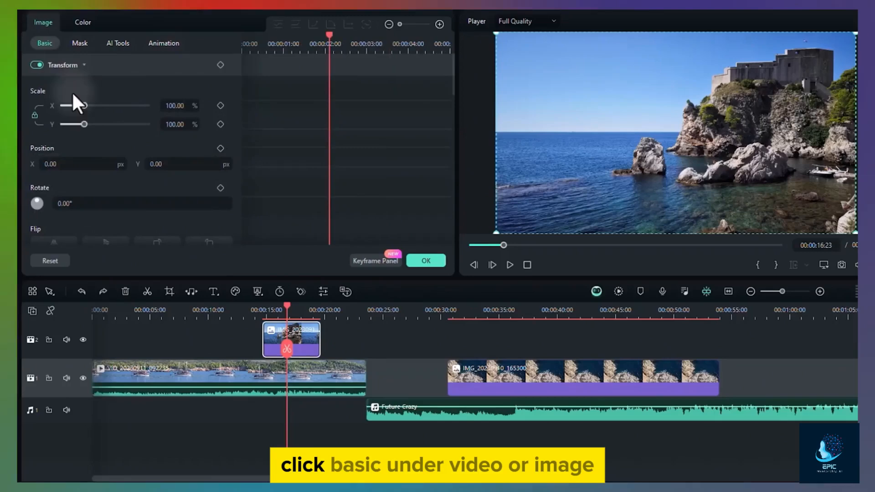
# Scale the image clip on video track 2 to 65.79% and set its X position to 84 px.
pyautogui.moveTo(83, 106); pyautogui.dragTo(77, 105)
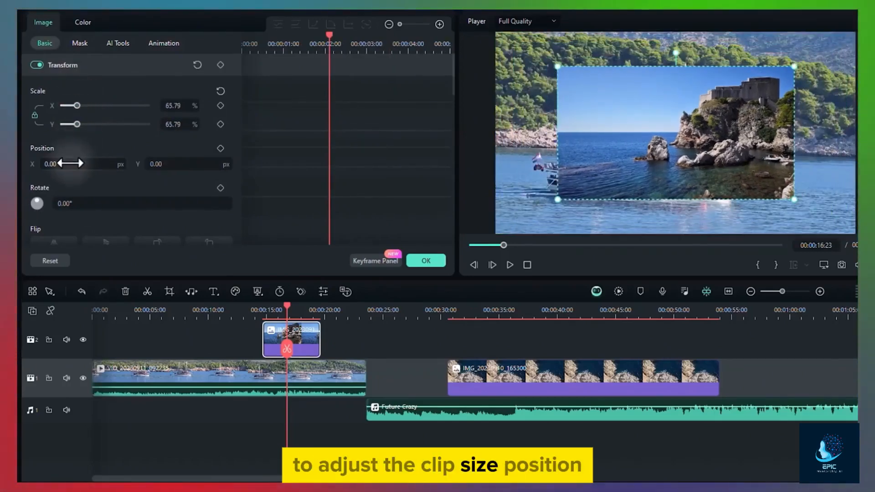
pyautogui.moveTo(73, 164); pyautogui.dragTo(79, 164)
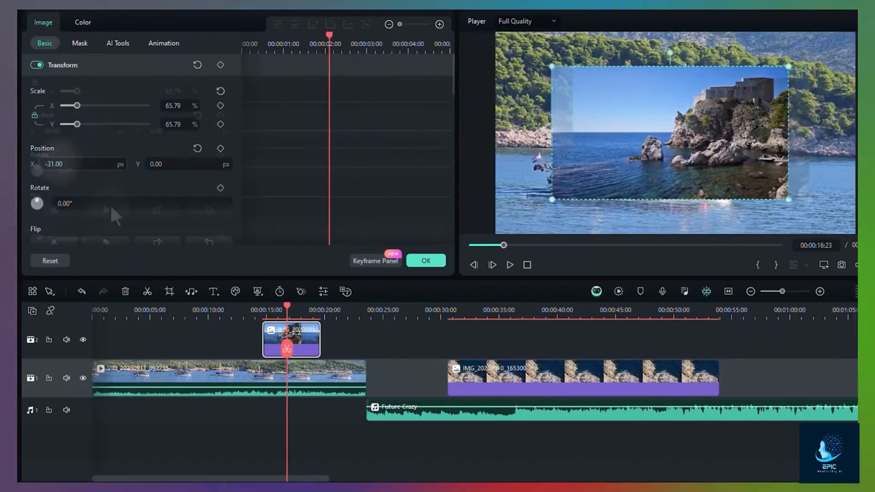
# Try rotating the image clip to 18° and return its rotation to 0°.
pyautogui.scroll(-1, 114, 215)
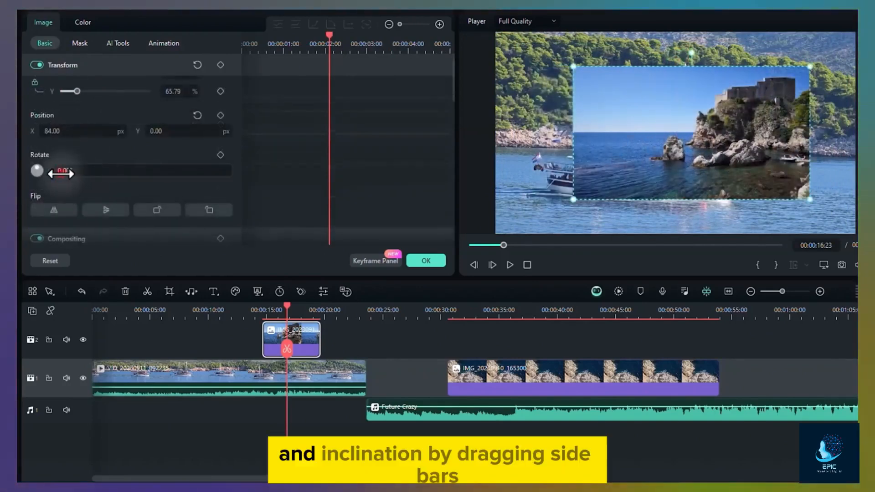
pyautogui.moveTo(59, 171); pyautogui.dragTo(60, 172)
pyautogui.click(65, 172)
pyautogui.doubleClick(90, 173)
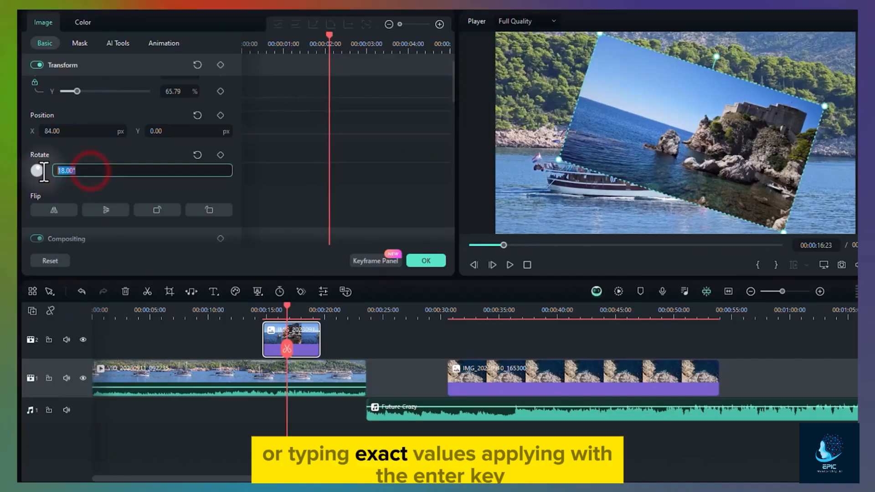
pyautogui.press('Return')
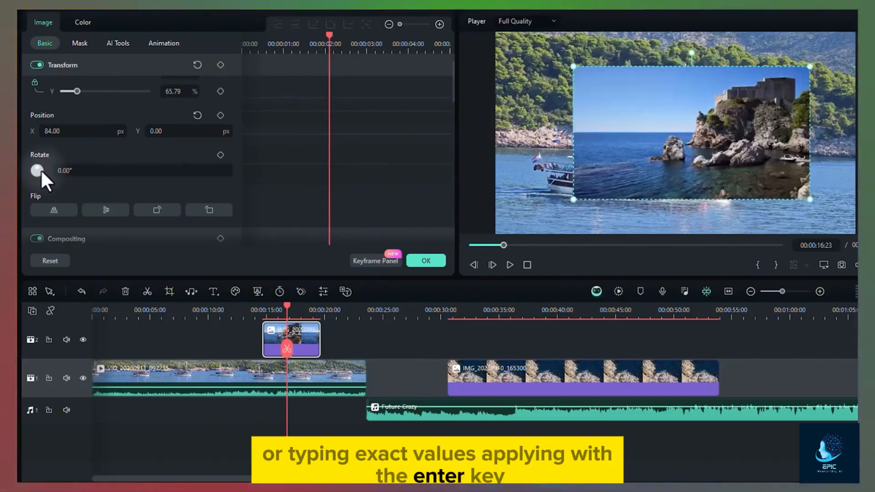
# Switch the image clip's Transform settings off and back on.
pyautogui.scroll(1, 40, 155)
pyautogui.click(37, 64)
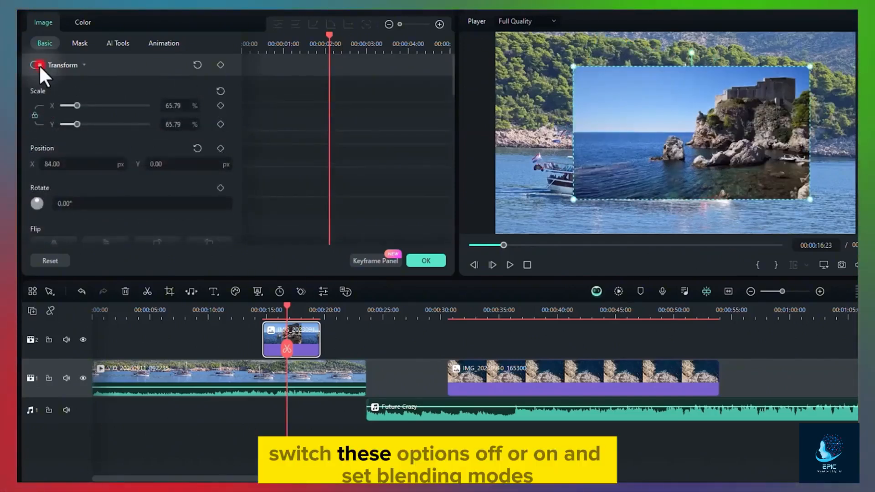
pyautogui.click(37, 65)
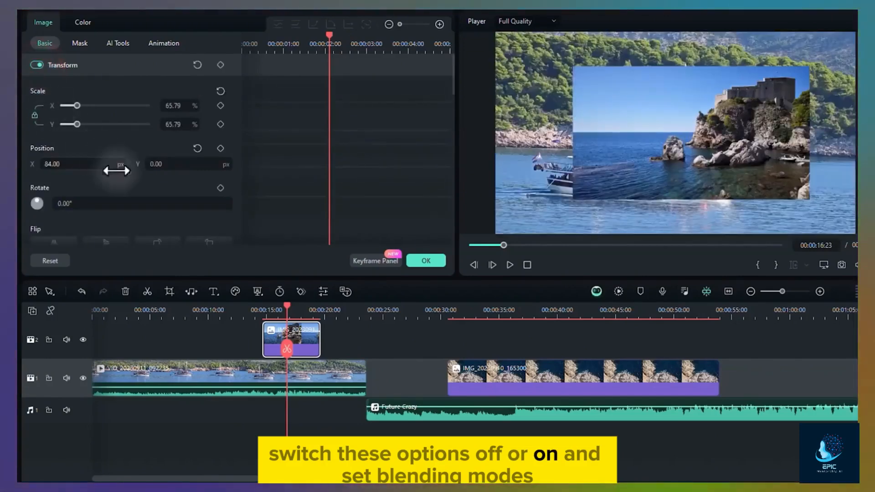
# Try another blend mode on the image clip, undo it, and reduce the clip's opacity to 94.
pyautogui.scroll(-3, 151, 182)
pyautogui.click(200, 140)
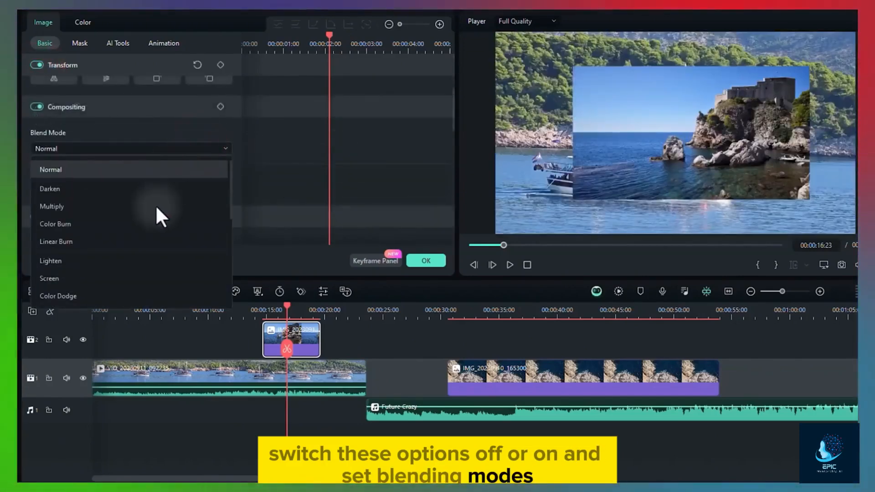
pyautogui.click(131, 203)
pyautogui.hotkey('ctrl', 'z')
pyautogui.moveTo(180, 187)
pyautogui.mouseDown()
pyautogui.moveTo(108, 188)
pyautogui.moveTo(169, 190)
pyautogui.mouseUp()
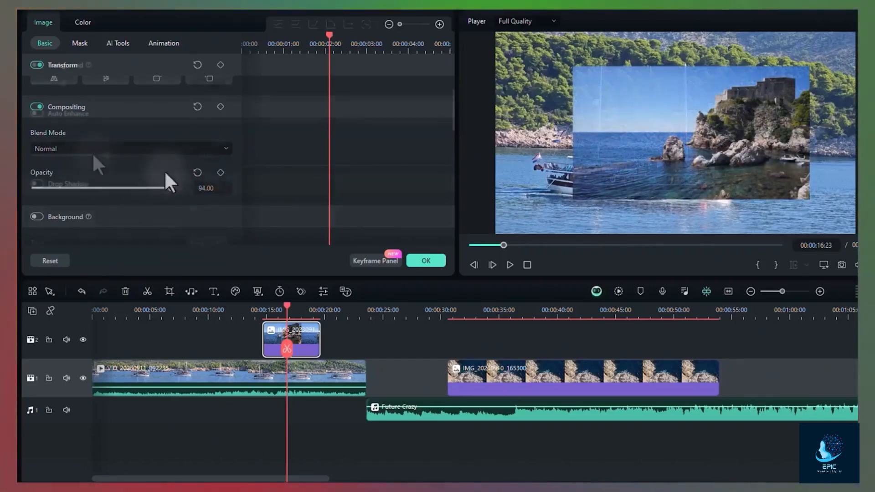
# Enable Drop Shadow on the image clip with the third preset type.
pyautogui.scroll(-4, 92, 152)
pyautogui.click(37, 183)
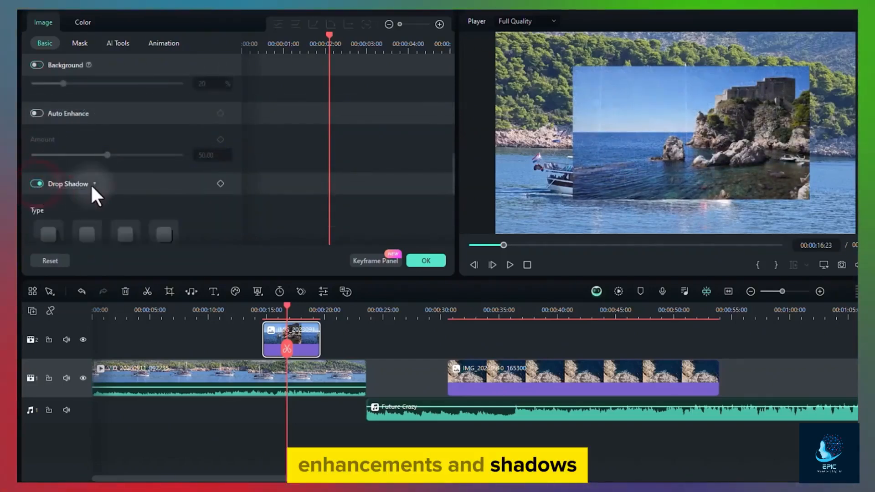
pyautogui.scroll(-1, 95, 196)
pyautogui.scroll(-3, 140, 204)
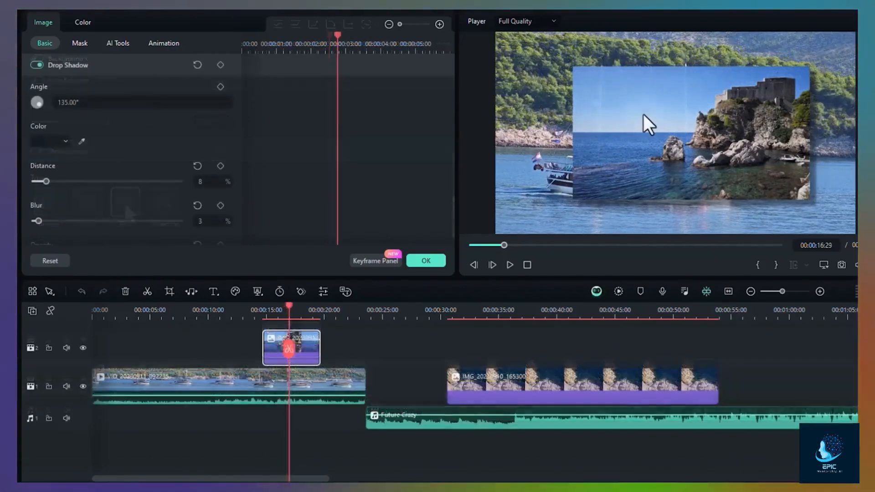
# Reposition the image overlay directly in the preview and shrink it slightly from its corner.
pyautogui.click(644, 117)
pyautogui.moveTo(676, 103); pyautogui.dragTo(646, 98)
pyautogui.moveTo(552, 200)
pyautogui.mouseDown()
pyautogui.moveTo(582, 176)
pyautogui.moveTo(559, 194)
pyautogui.mouseUp()
# Try out shape masks on the image clip, including Rectangle and Star.
pyautogui.click(78, 43)
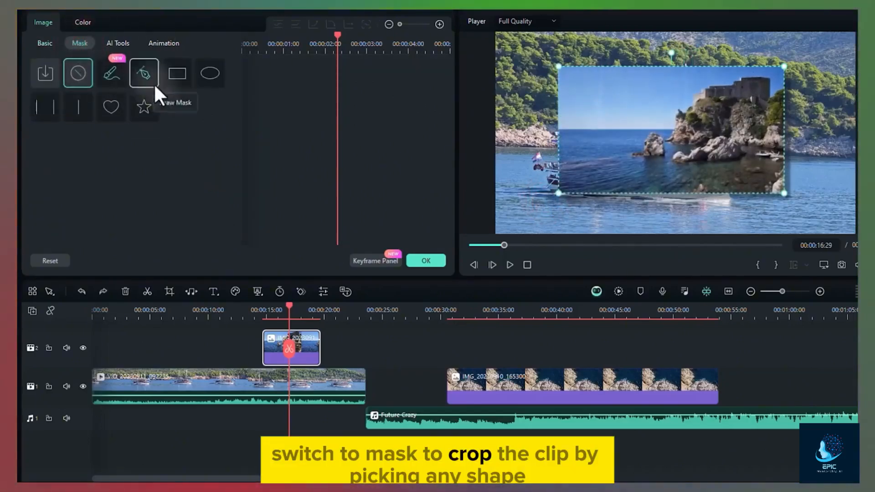
pyautogui.click(175, 75)
pyautogui.click(144, 107)
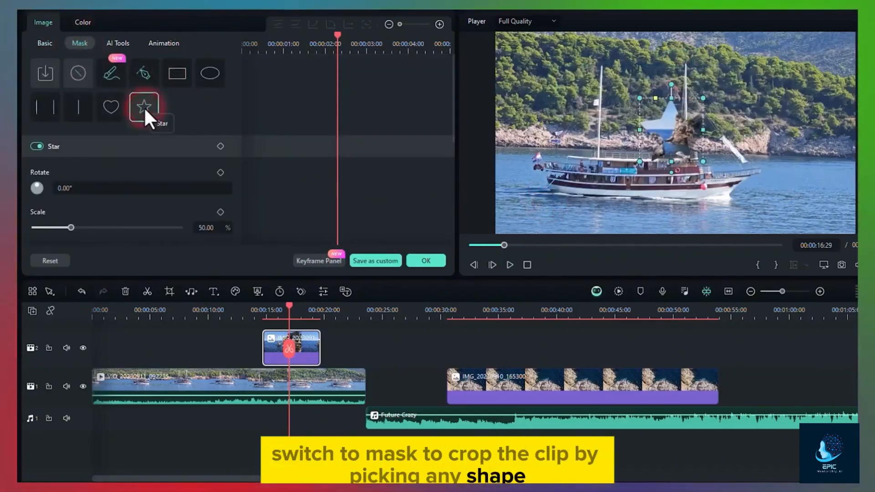
pyautogui.click(109, 103)
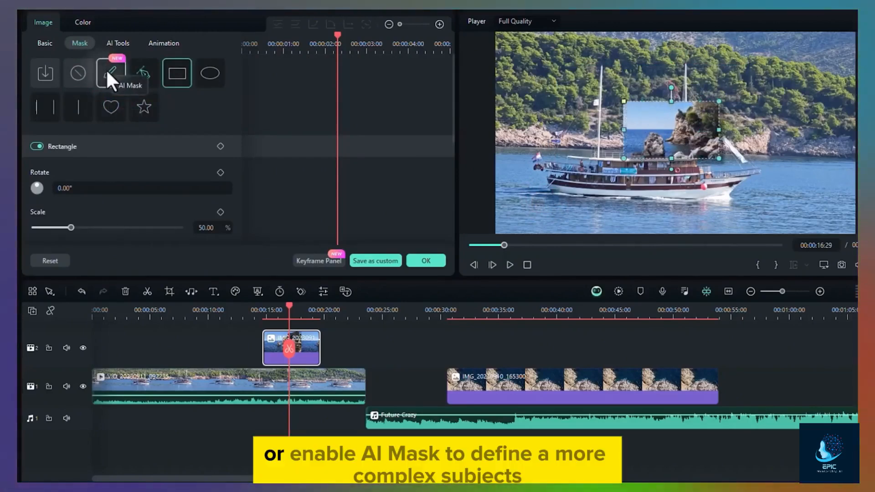
# Apply an AI Mask to the fortress rock in the image clip, with Extend at 44 and increased Blur Strength.
pyautogui.click(105, 70)
pyautogui.moveTo(710, 104)
pyautogui.mouseDown()
pyautogui.moveTo(717, 101)
pyautogui.moveTo(708, 97)
pyautogui.moveTo(684, 123)
pyautogui.moveTo(705, 116)
pyautogui.mouseUp()
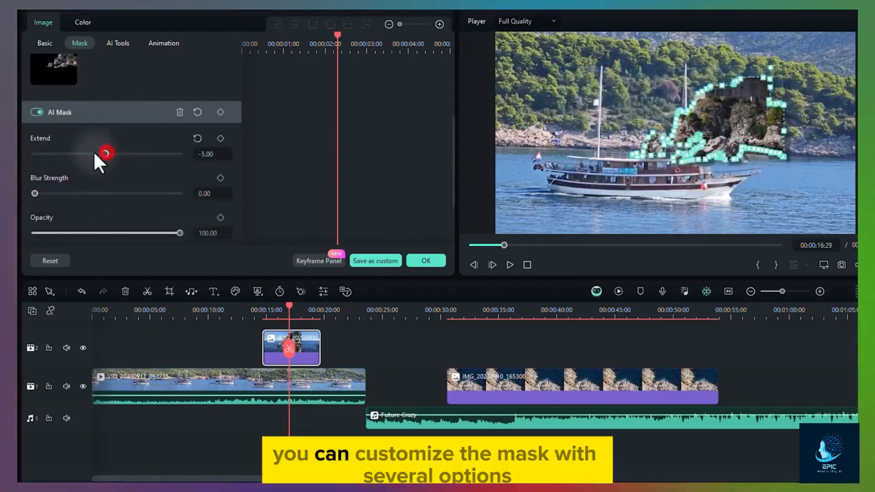
pyautogui.moveTo(94, 154); pyautogui.dragTo(122, 163)
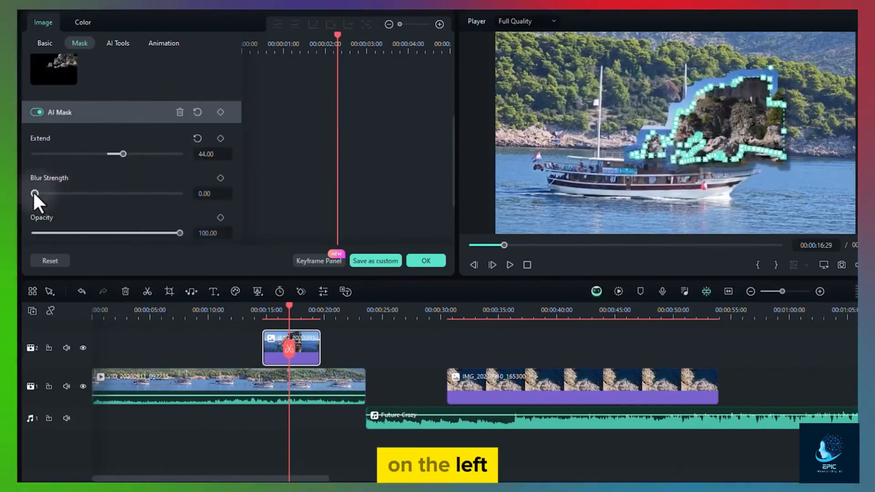
pyautogui.moveTo(35, 193); pyautogui.dragTo(103, 194)
pyautogui.scroll(-2, 103, 194)
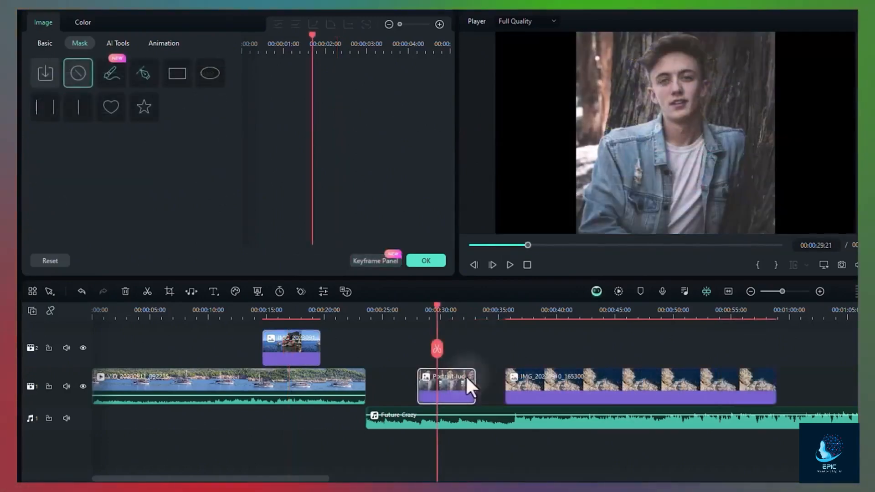
# Enable AI Image Stylizer for the portrait clip and apply a style that turns the man into a clown.
pyautogui.click(115, 44)
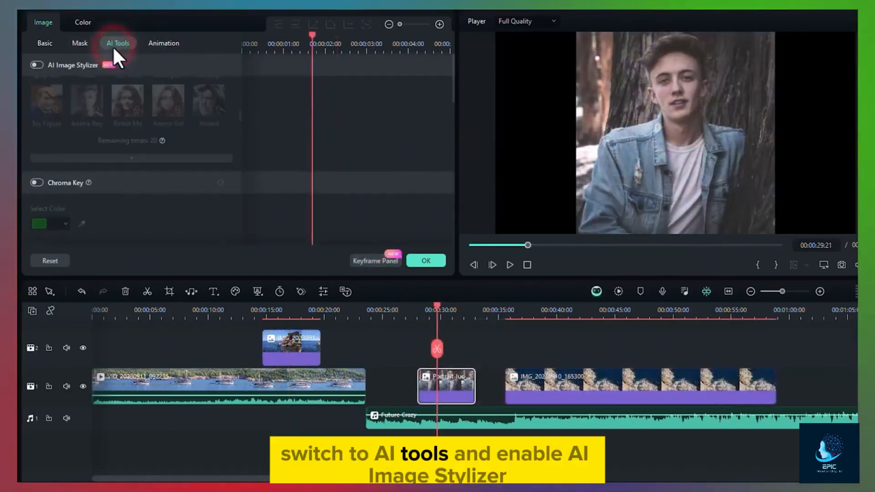
pyautogui.click(36, 64)
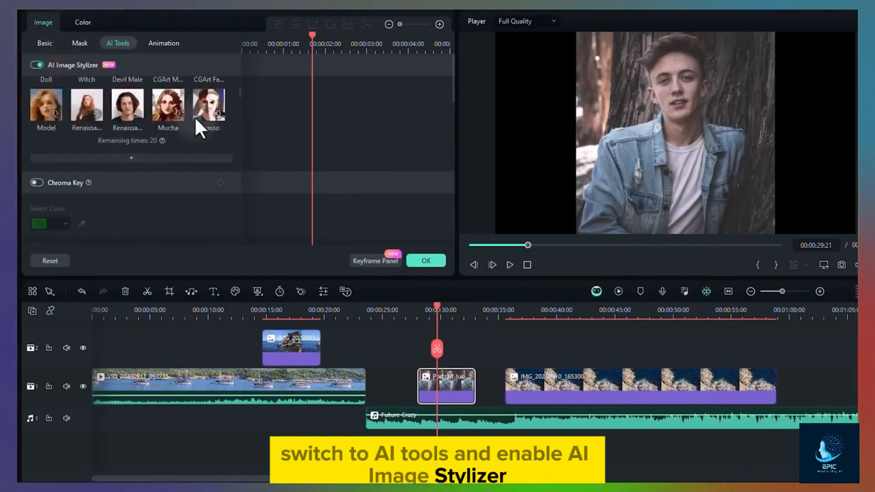
pyautogui.click(137, 110)
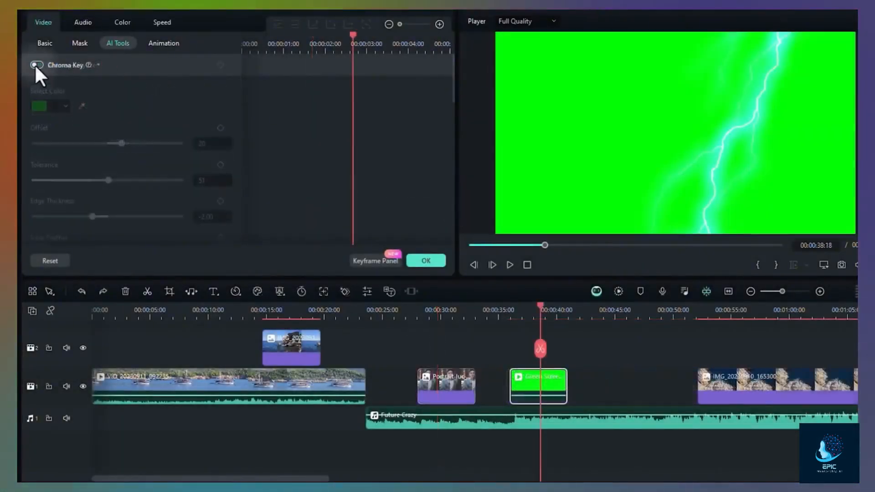
# Enable Chroma Key on the lightning clip to remove its green background, and scrub the timeline to preview it.
pyautogui.click(35, 65)
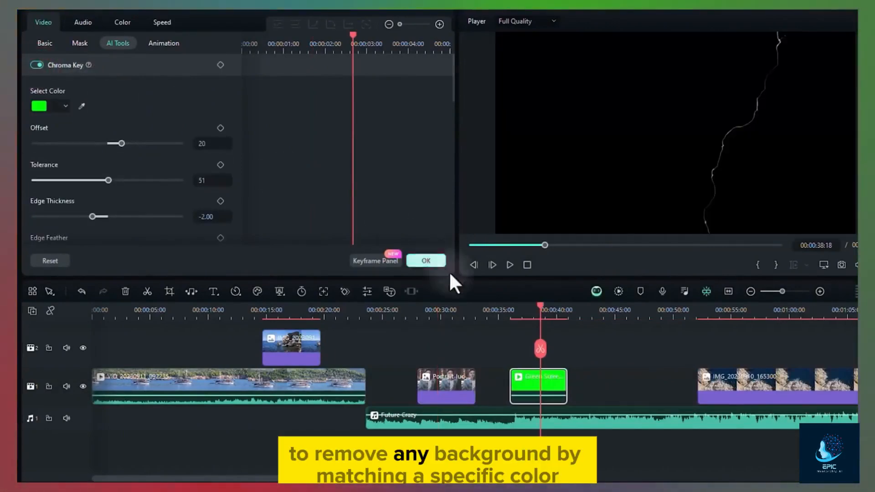
pyautogui.moveTo(532, 306)
pyautogui.mouseDown()
pyautogui.moveTo(508, 303)
pyautogui.moveTo(522, 305)
pyautogui.mouseUp()
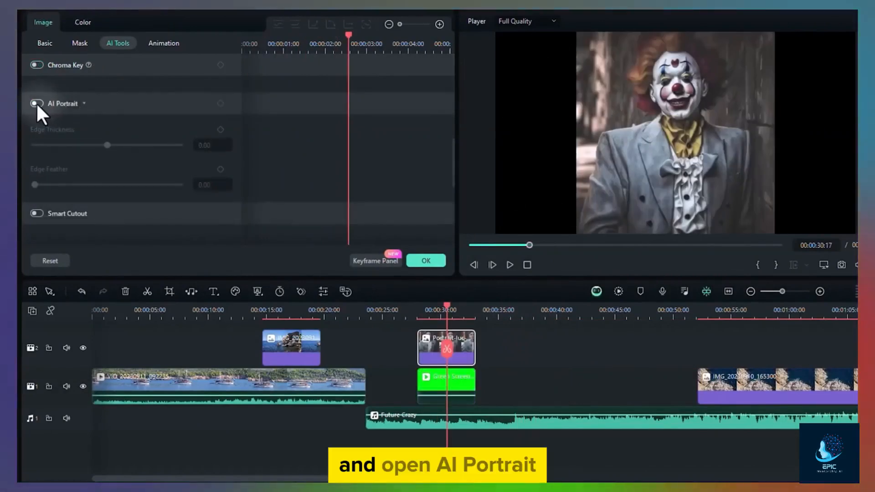
# Try AI Portrait on the portrait clip, and use Smart Cutout instead, brushing over the man in the photo.
pyautogui.click(37, 104)
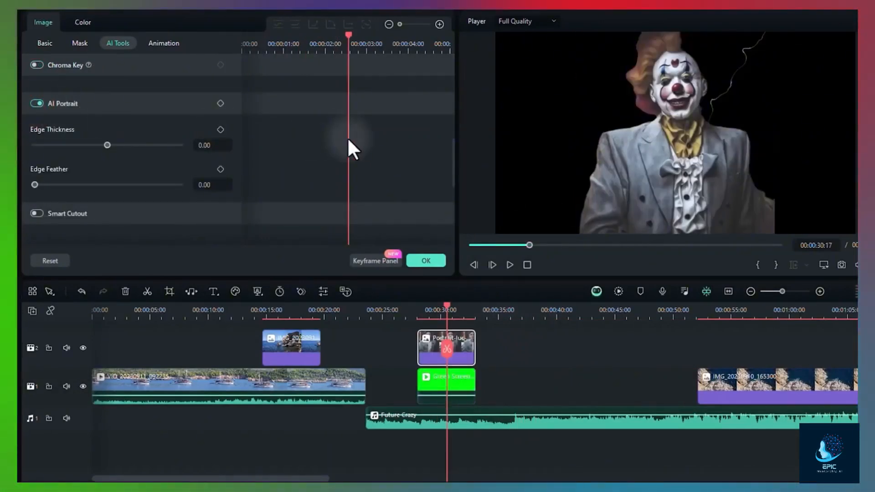
pyautogui.click(38, 214)
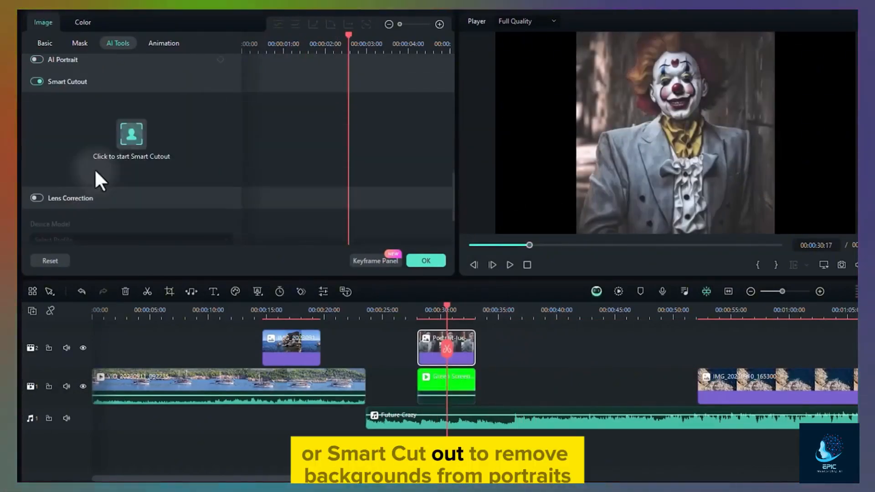
pyautogui.click(129, 130)
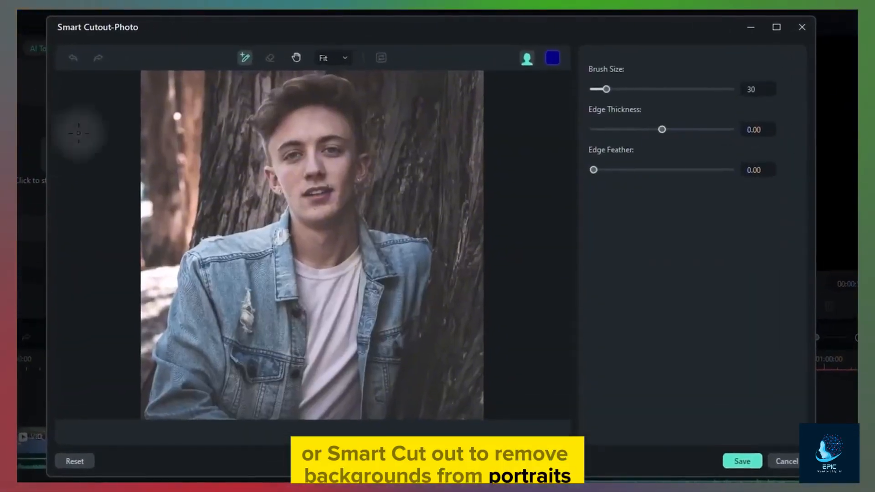
pyautogui.moveTo(269, 343)
pyautogui.mouseDown()
pyautogui.moveTo(303, 349)
pyautogui.moveTo(262, 345)
pyautogui.moveTo(309, 196)
pyautogui.mouseUp()
pyautogui.click(287, 337)
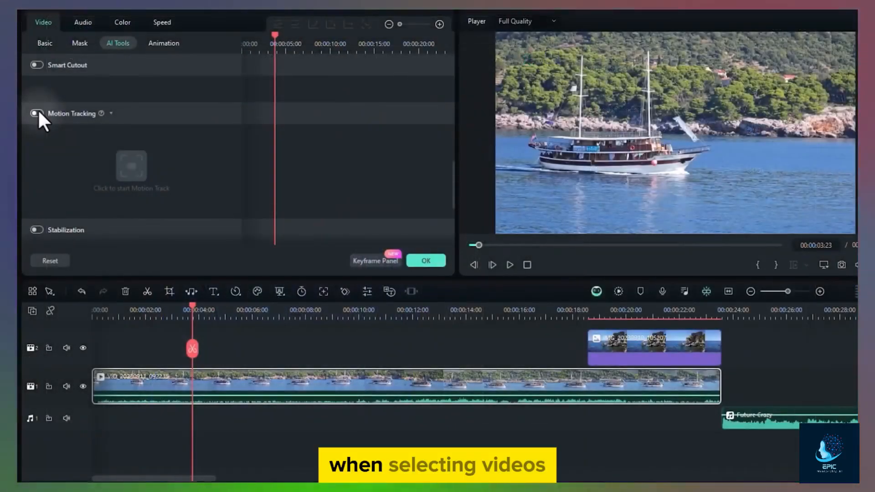
# Enable Motion Tracking on the VID_20230911_092235 clip, place the tracking box over the trees on the shore, and run the tracking.
pyautogui.click(37, 113)
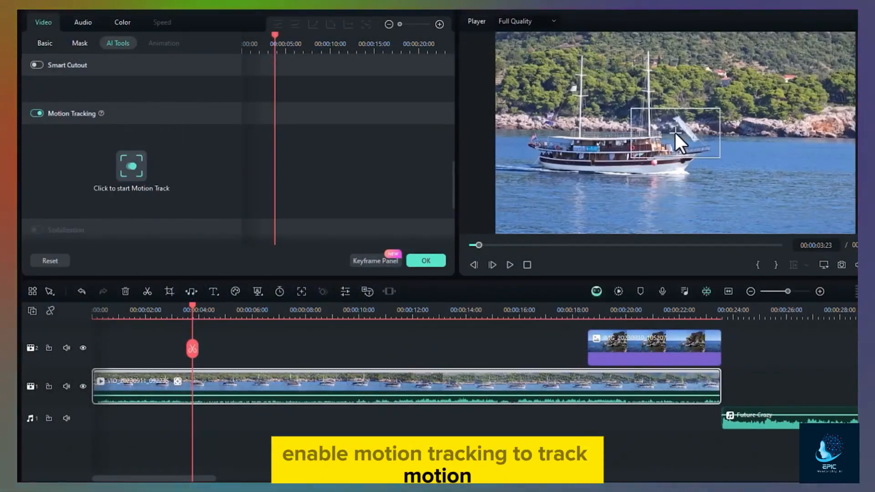
pyautogui.moveTo(676, 133); pyautogui.dragTo(695, 121)
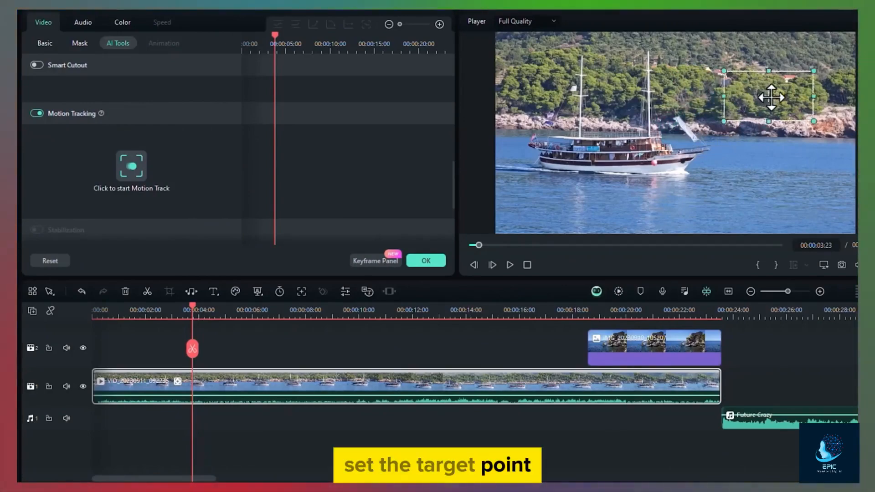
pyautogui.click(133, 162)
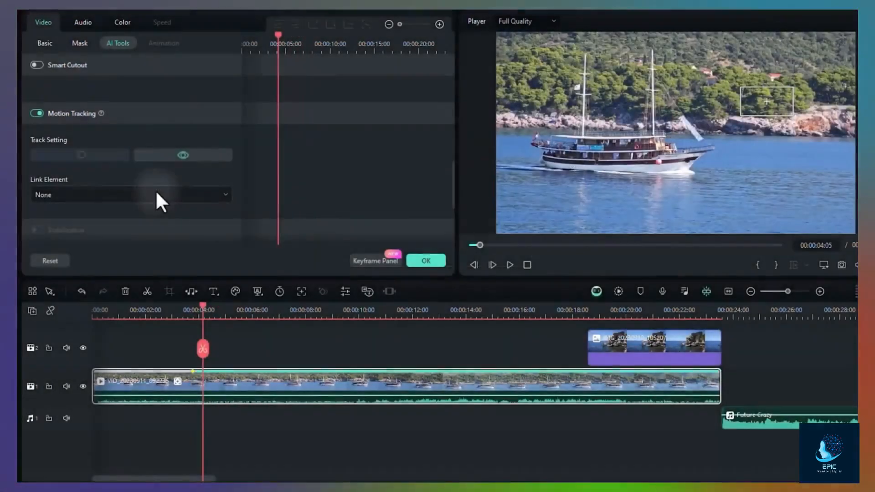
# Import house-transparent.png from the computer as the motion track's linked element, and scrub the timeline to preview the tracking.
pyautogui.click(155, 190)
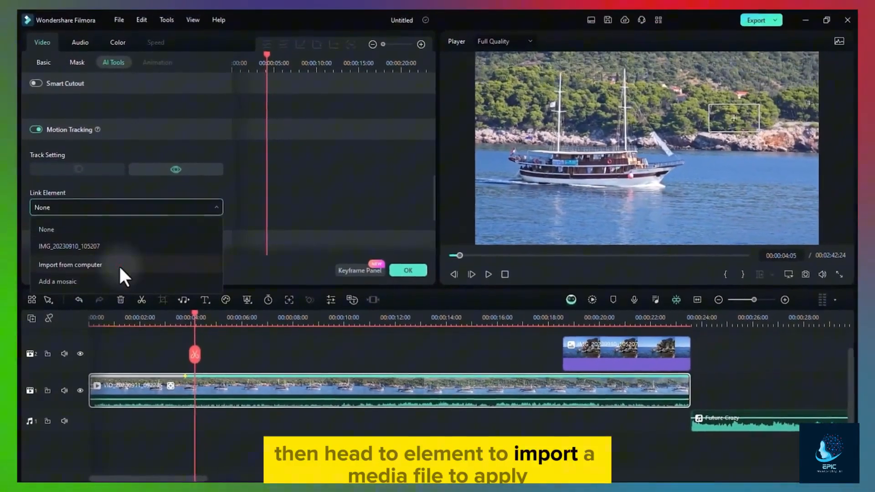
pyautogui.click(121, 232)
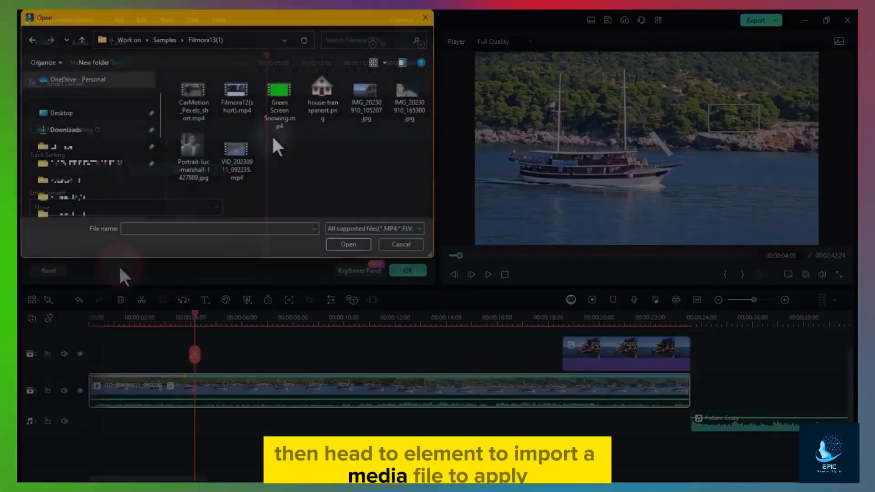
pyautogui.click(310, 87)
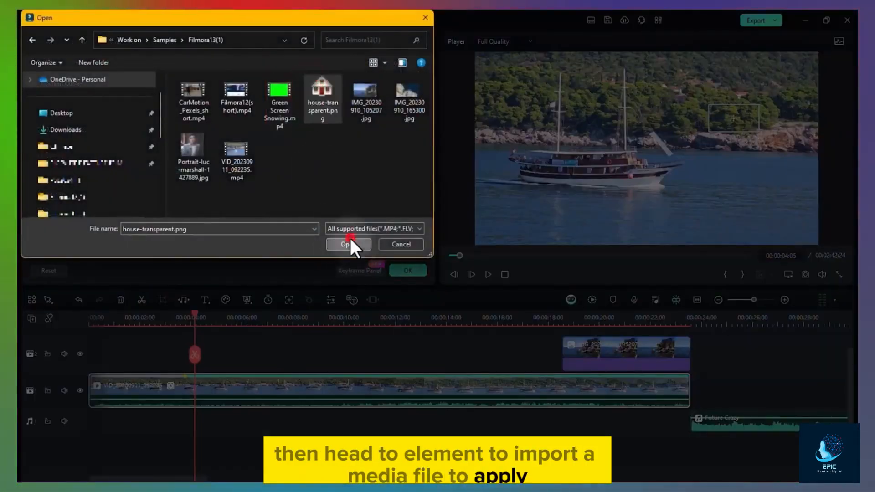
pyautogui.click(347, 245)
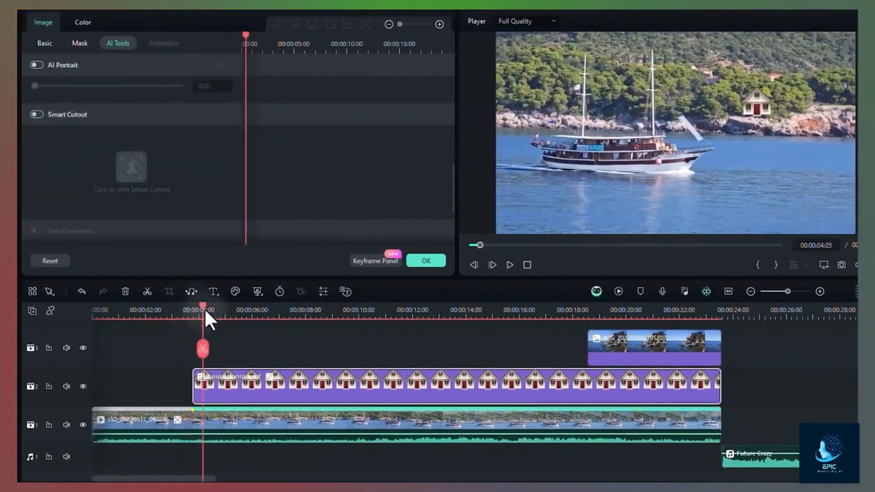
pyautogui.moveTo(204, 308); pyautogui.dragTo(313, 315)
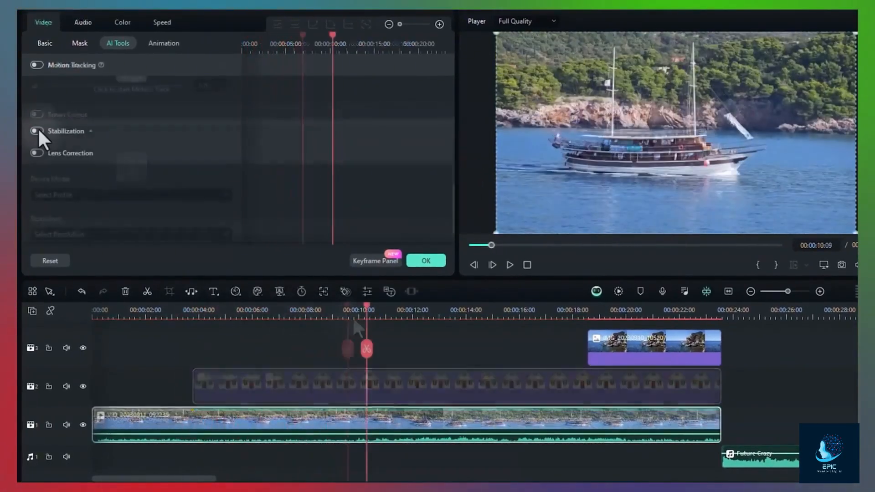
# Try Stabilization on the VID_20230911_092235 clip and switch it back off.
pyautogui.click(37, 130)
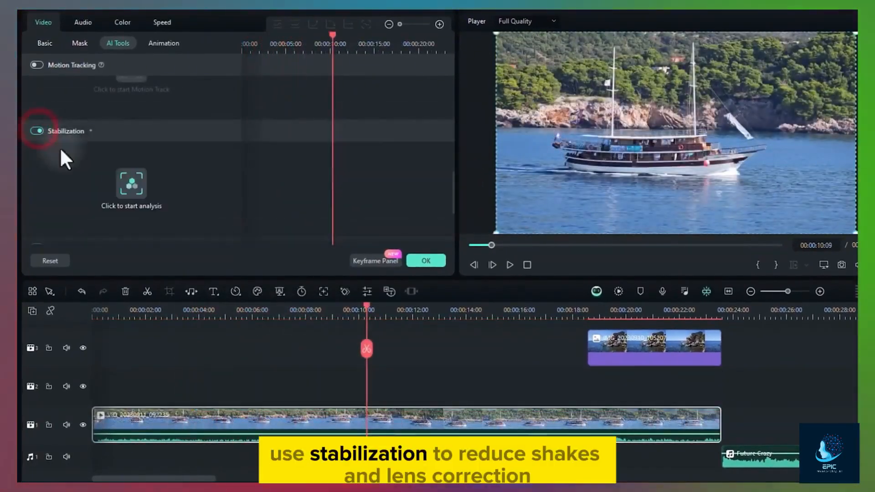
pyautogui.click(39, 131)
pyautogui.scroll(-2, 98, 144)
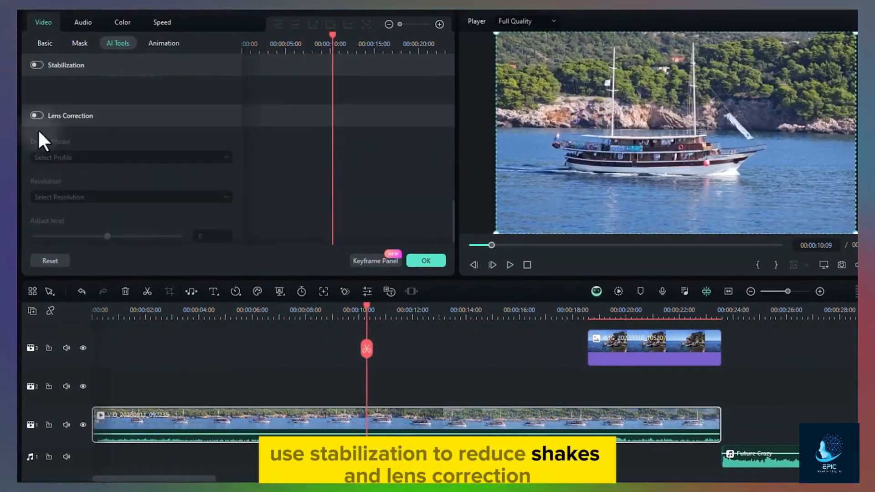
# Enable Lens Correction on the boat clip, choose the GoPro Hero 7 device profile, and raise the adjustment level.
pyautogui.click(37, 107)
pyautogui.click(103, 145)
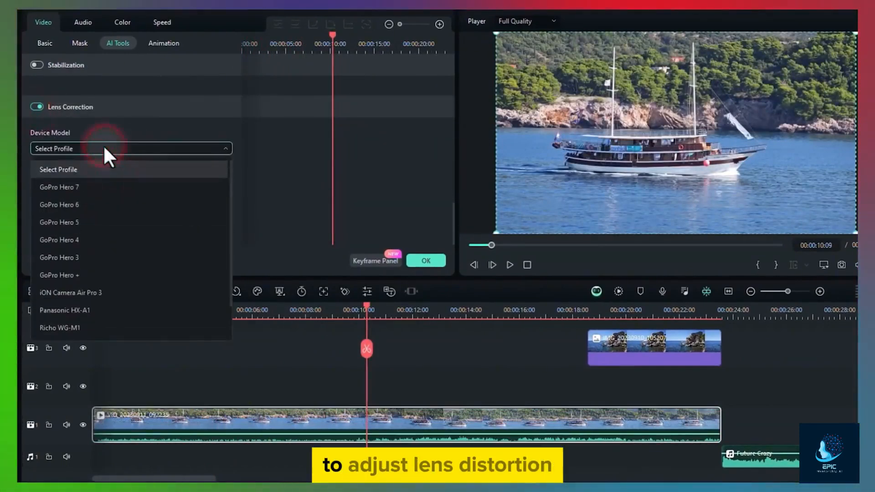
pyautogui.click(97, 186)
pyautogui.moveTo(107, 227); pyautogui.dragTo(146, 233)
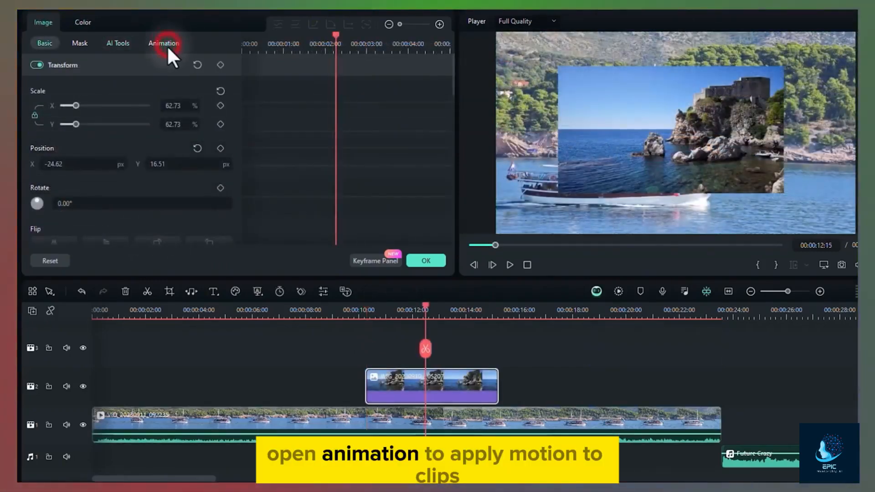
# Try the Vortex In preset animation on the rocky castle image clip, and apply Slide Up instead.
pyautogui.click(167, 45)
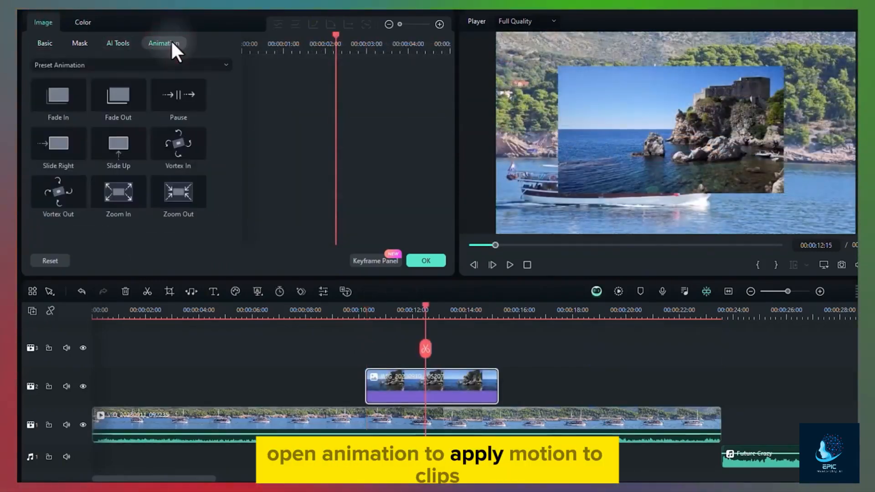
pyautogui.doubleClick(191, 143)
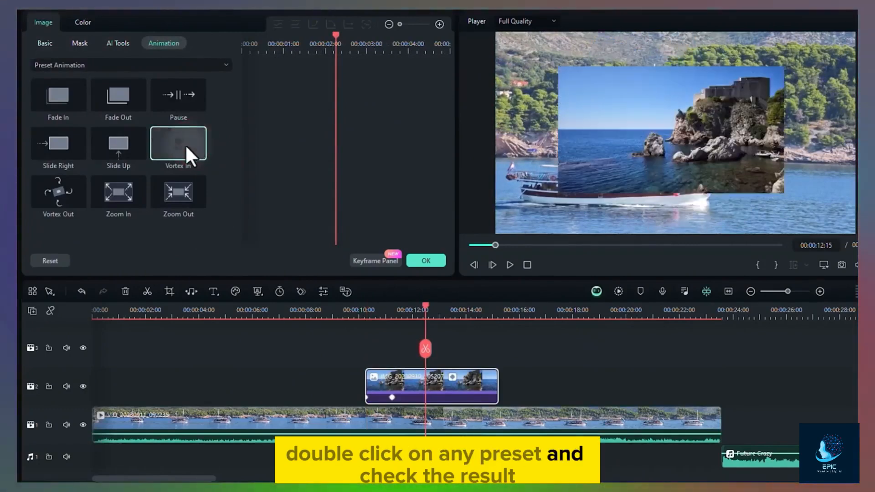
pyautogui.doubleClick(115, 142)
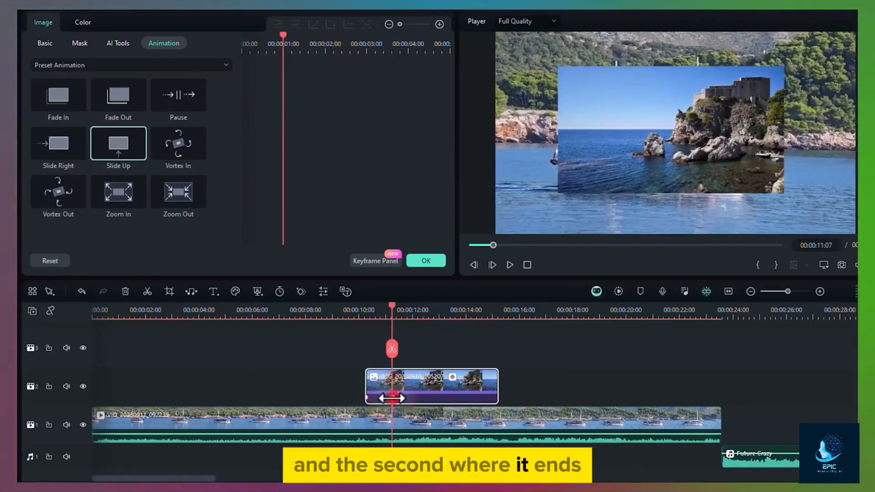
# Move the image clip's second animation keyframe earlier to 00:00:10:20, and play the timeline to preview the faster motion.
pyautogui.moveTo(382, 400); pyautogui.dragTo(378, 400)
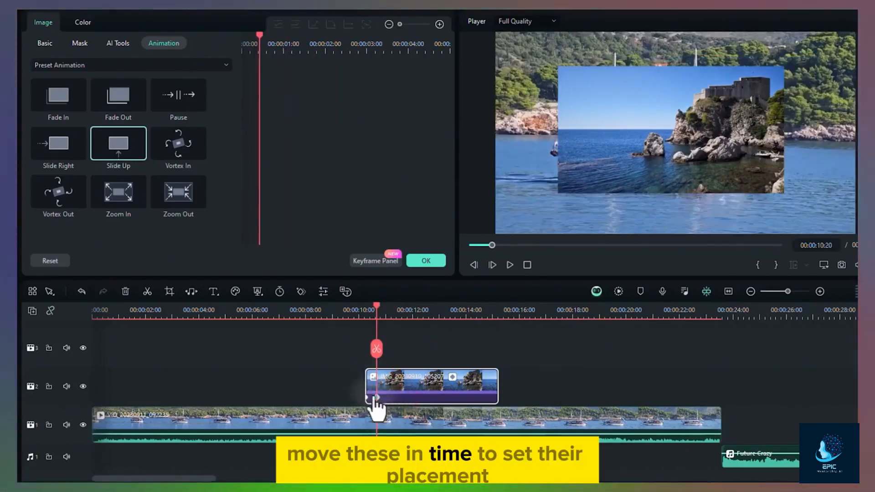
pyautogui.click(345, 310)
pyautogui.click(511, 264)
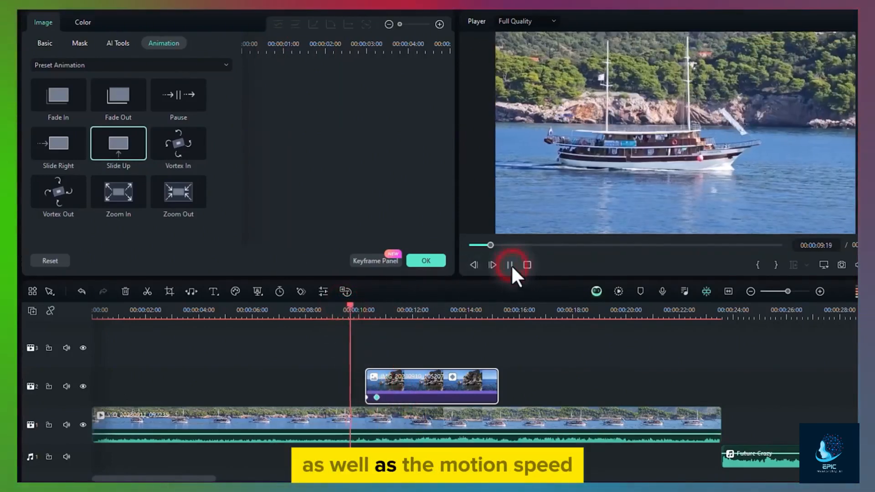
pyautogui.click(511, 265)
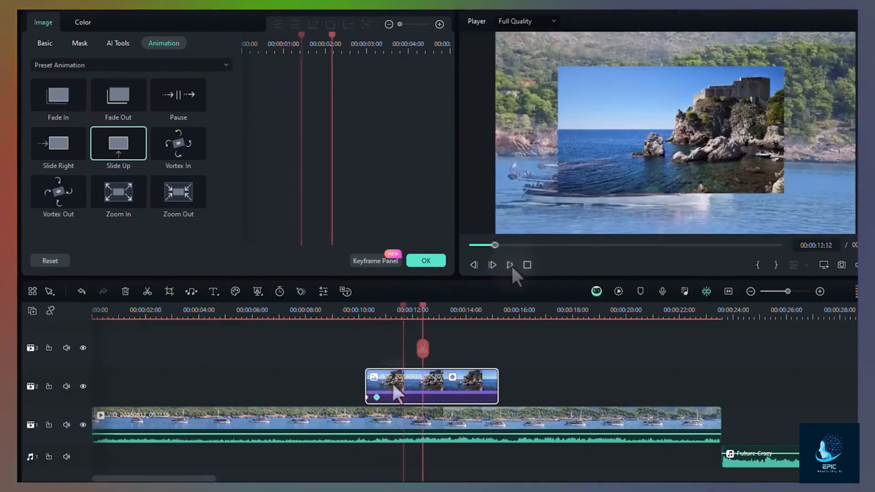
# Set the image's rotation to 24° at the second animation keyframe, and play back the edited animation.
pyautogui.click(377, 398)
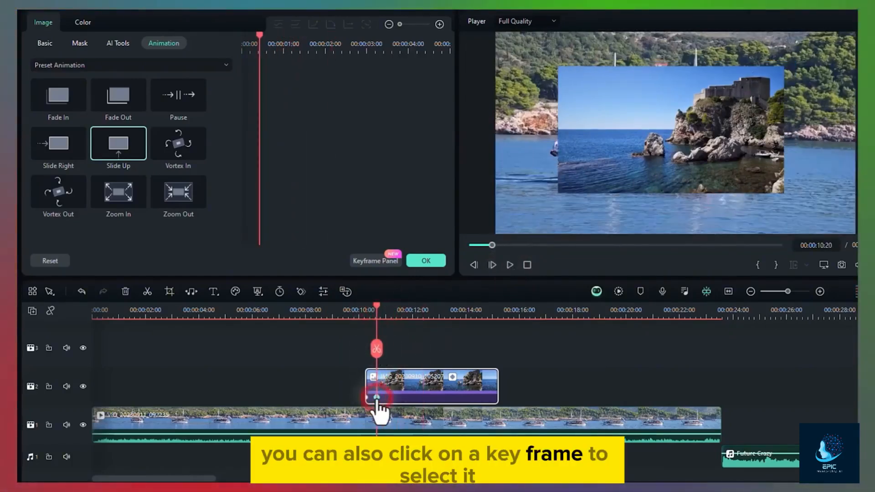
pyautogui.click(46, 43)
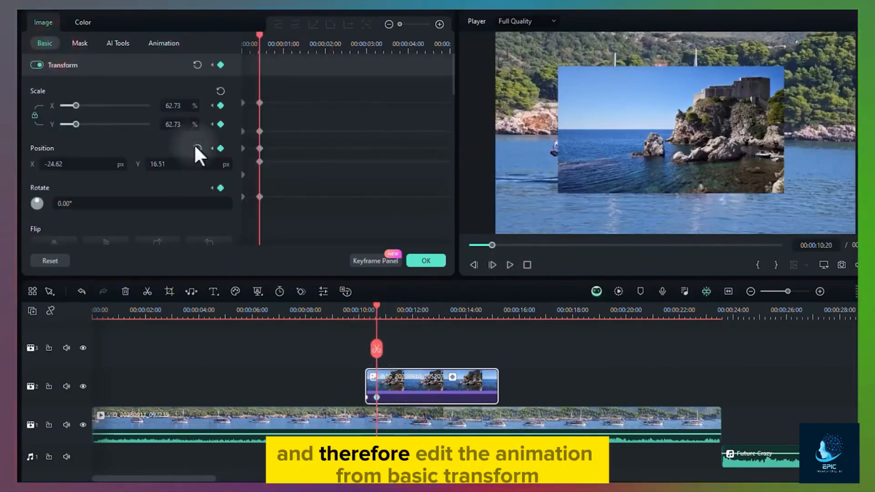
pyautogui.moveTo(66, 204); pyautogui.dragTo(66, 206)
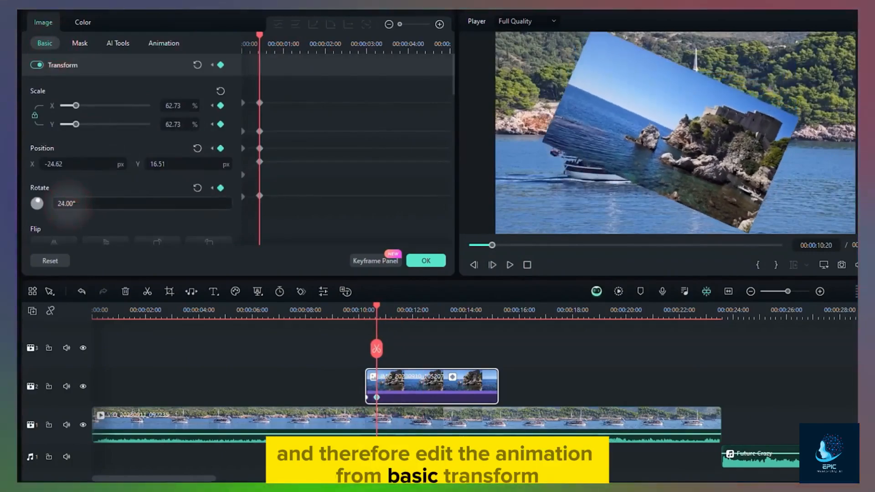
pyautogui.click(510, 265)
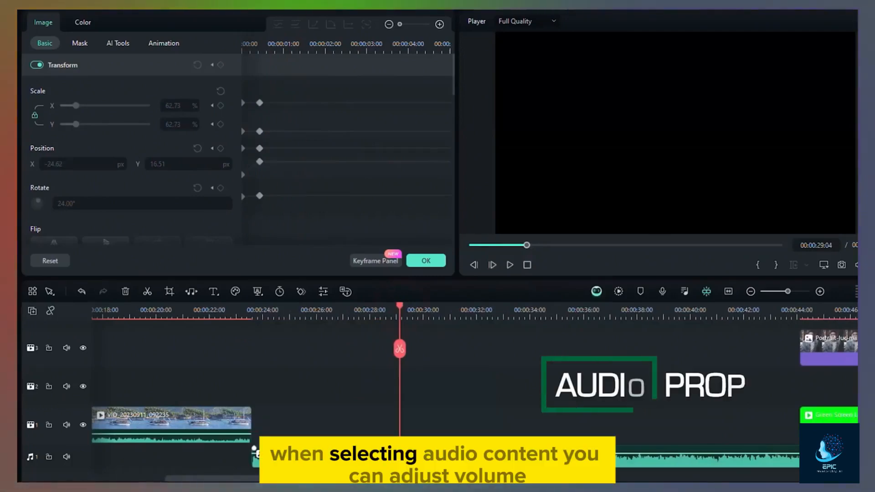
# Try different volume, sound balance and pitch settings on the Future Crazy audio clip, taking the pitch to 9.
pyautogui.click(430, 460)
pyautogui.moveTo(163, 157)
pyautogui.mouseDown()
pyautogui.moveTo(97, 155)
pyautogui.moveTo(152, 157)
pyautogui.mouseUp()
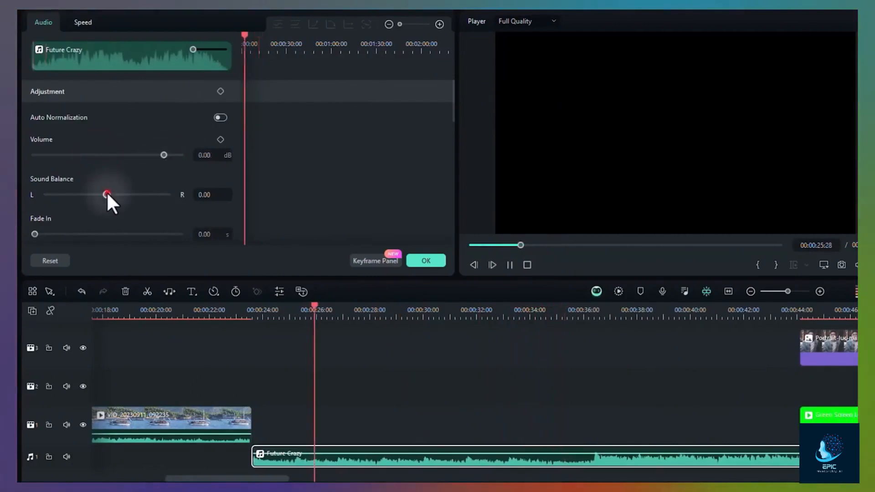
pyautogui.moveTo(105, 195); pyautogui.dragTo(159, 194)
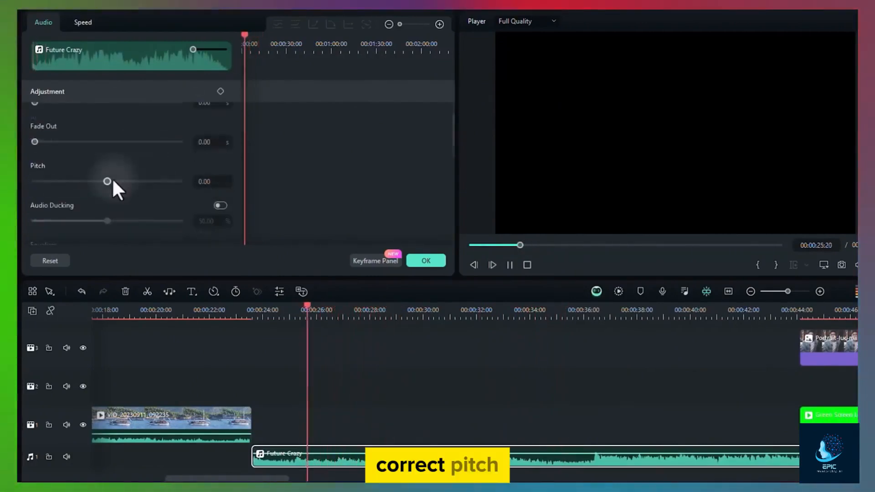
pyautogui.moveTo(113, 181); pyautogui.dragTo(123, 185)
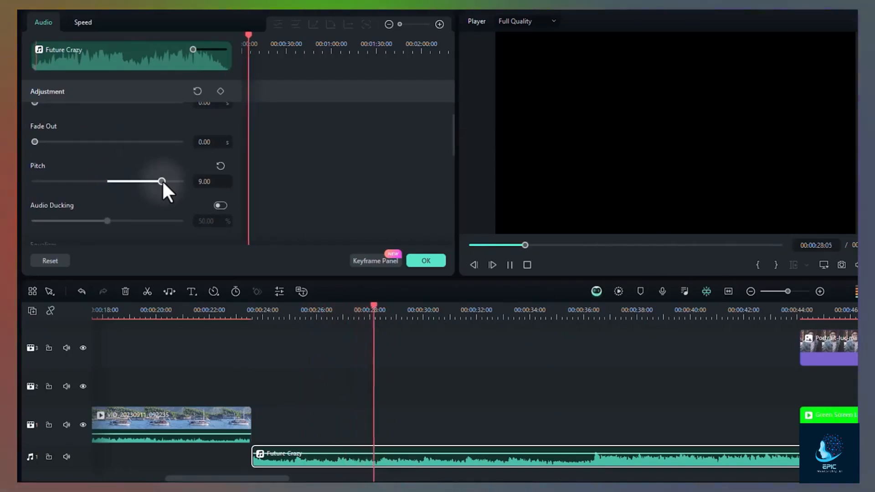
# Look through the Equalizer presets and the Denoise options of the Future Crazy audio clip.
pyautogui.click(165, 195)
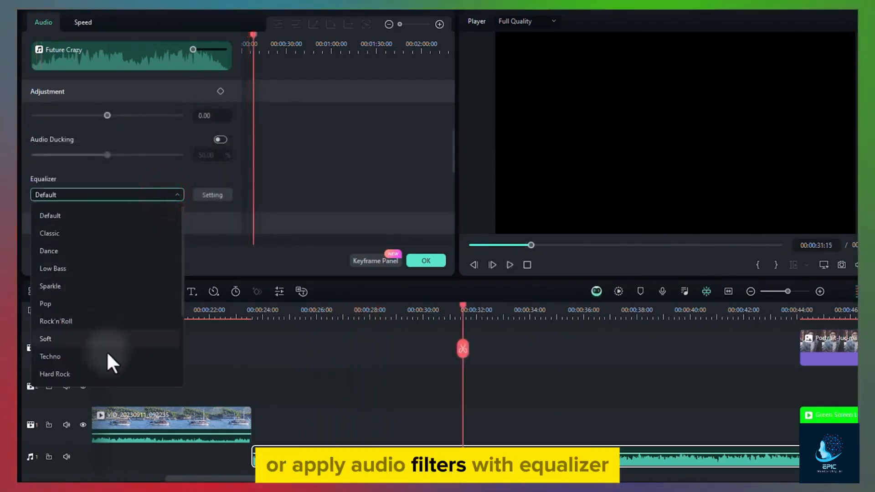
pyautogui.click(171, 175)
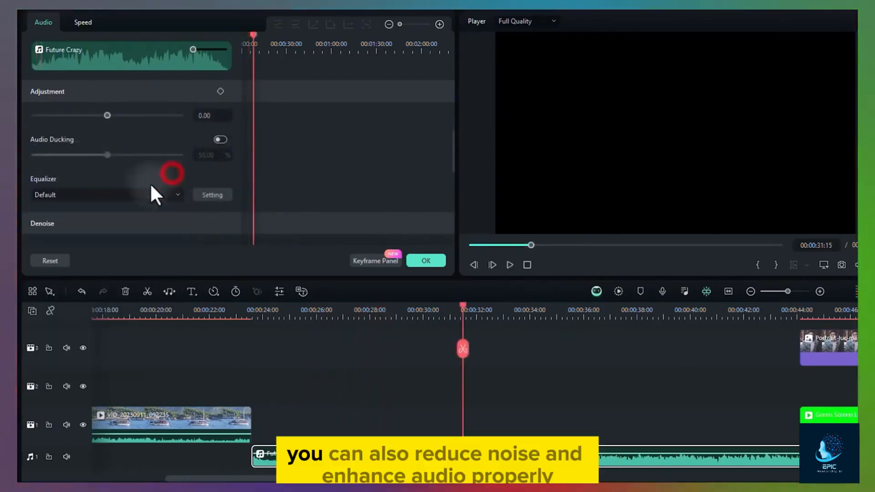
pyautogui.scroll(-3, 137, 177)
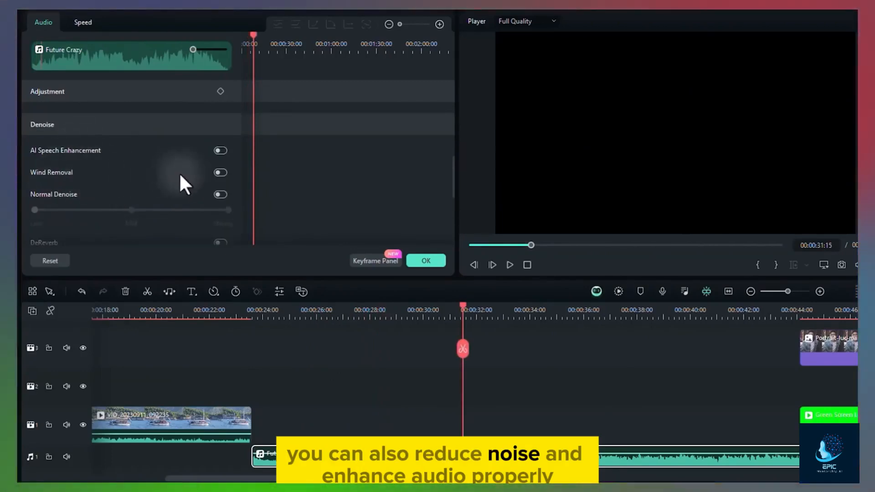
pyautogui.scroll(-2, 187, 196)
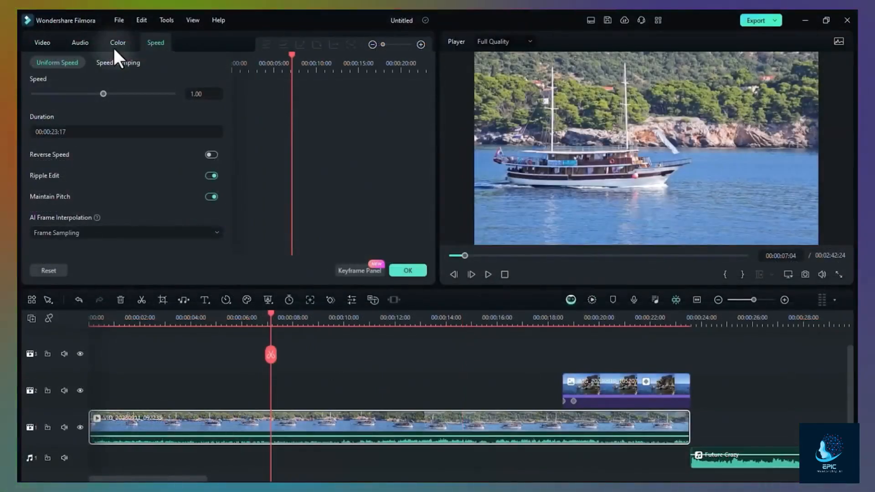
# Examine the boat clip's basic color settings, including the color scopes, the preset categories and the LUT options.
pyautogui.click(115, 48)
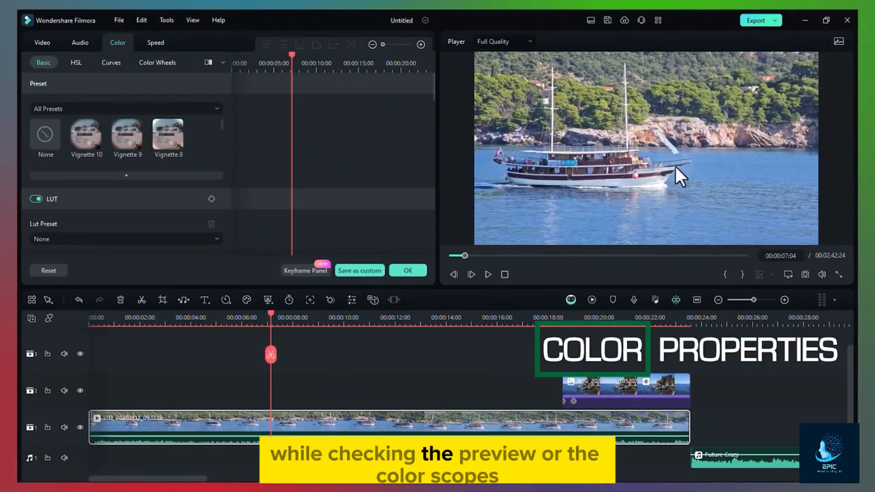
pyautogui.click(840, 41)
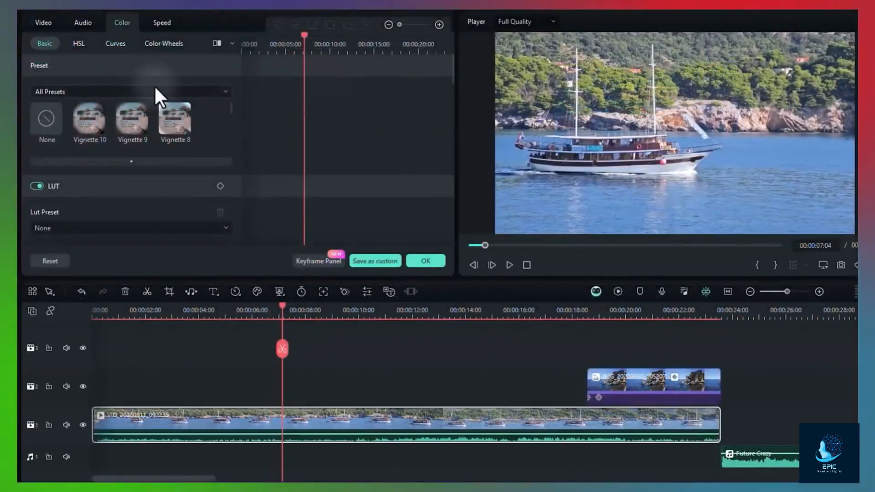
pyautogui.click(155, 91)
pyautogui.click(158, 111)
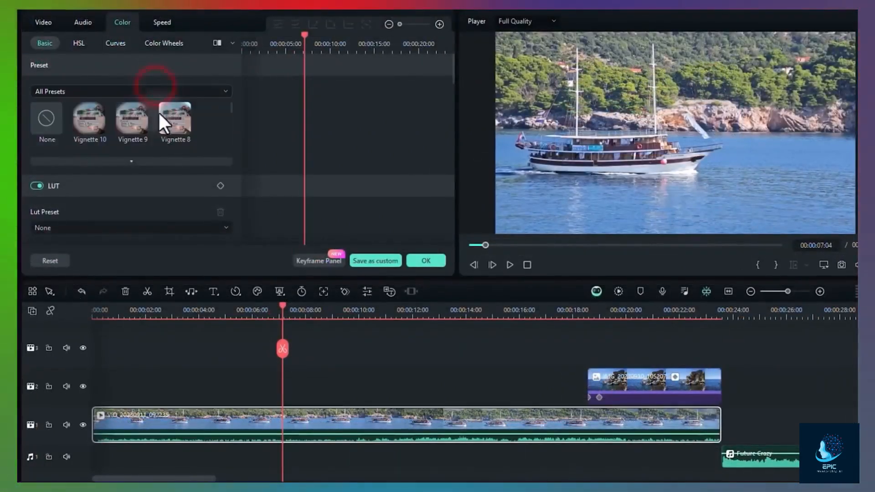
pyautogui.scroll(-5, 177, 140)
pyautogui.scroll(-6, 97, 123)
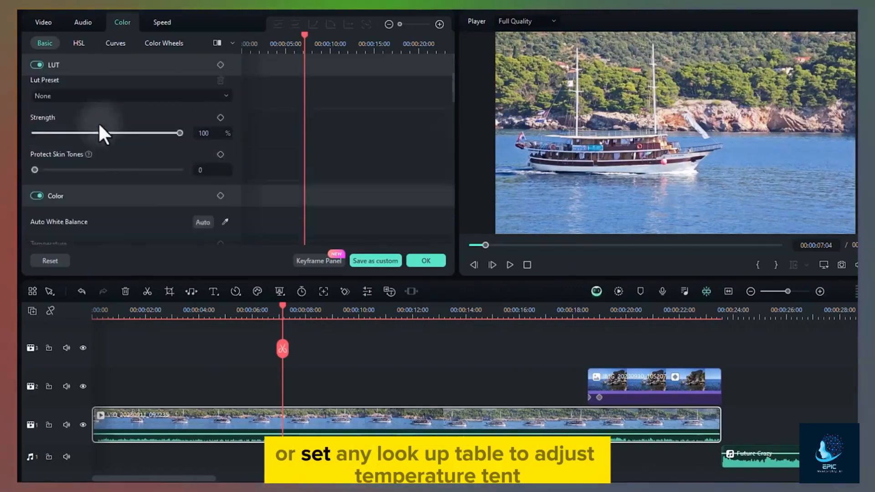
# Test the boat clip's temperature and saturation, and set tint to 1, vibrance to 5, brightness to -2 and contrast to 63.
pyautogui.scroll(-1, 132, 133)
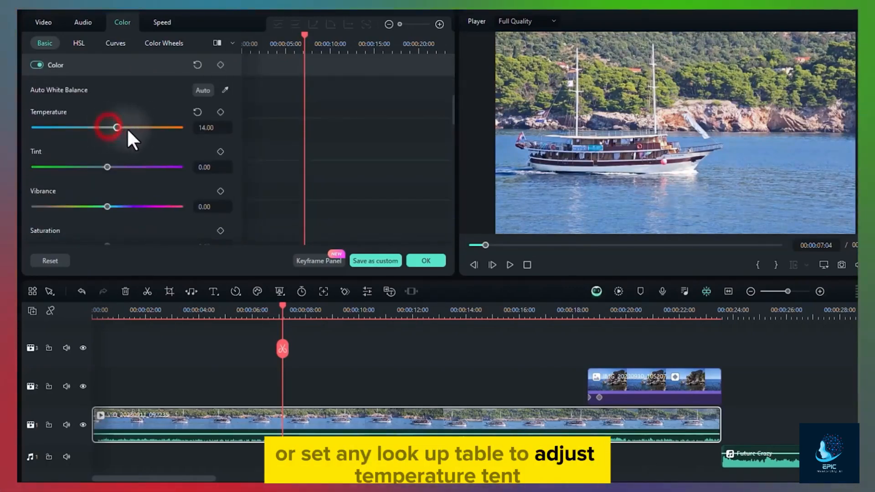
pyautogui.moveTo(148, 130); pyautogui.dragTo(155, 129)
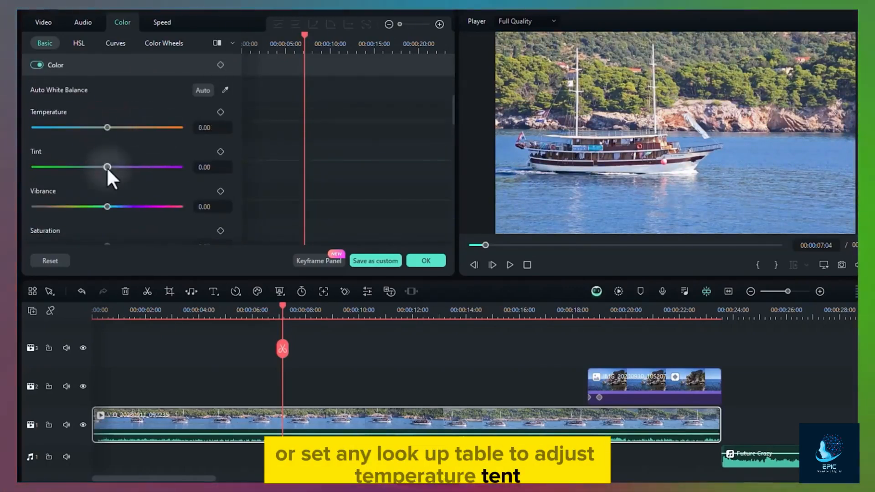
pyautogui.moveTo(106, 167); pyautogui.dragTo(62, 167)
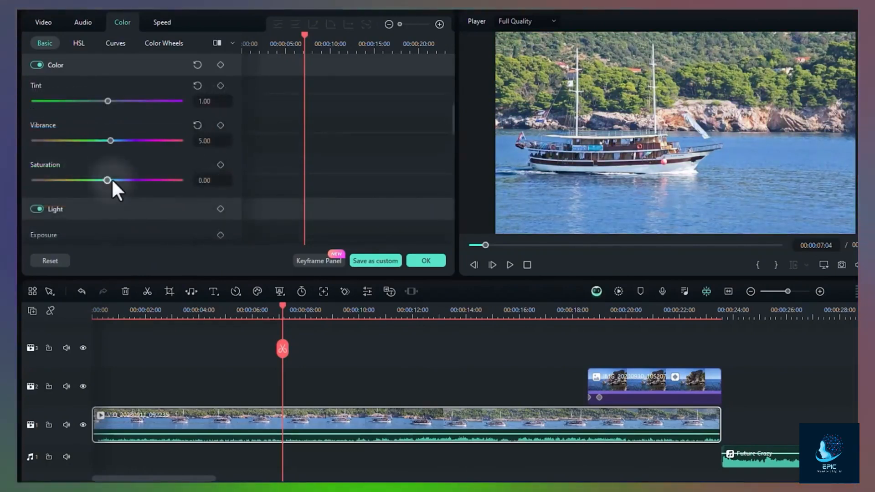
pyautogui.moveTo(111, 180)
pyautogui.mouseDown()
pyautogui.moveTo(145, 181)
pyautogui.moveTo(106, 185)
pyautogui.mouseUp()
pyautogui.scroll(-2, 119, 187)
pyautogui.moveTo(107, 224); pyautogui.dragTo(144, 200)
pyautogui.scroll(-2, 105, 215)
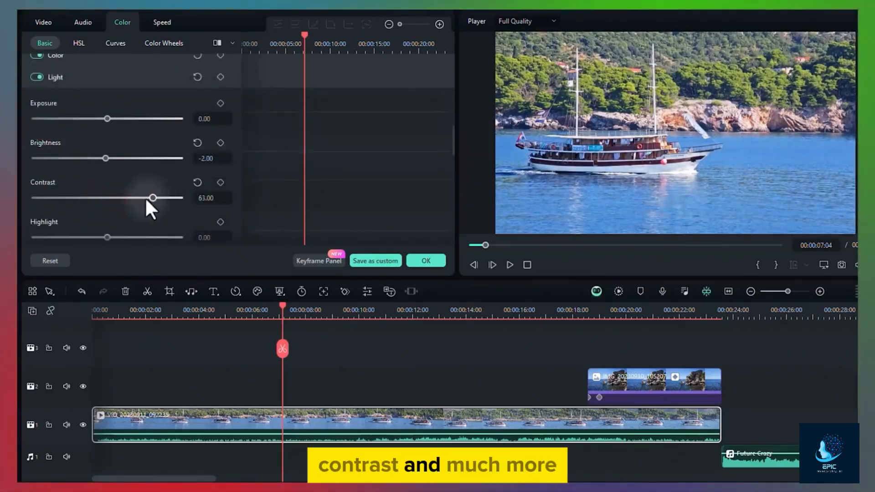
# Try hue shifts on single HSL color channels of the boat clip, and set the yellow channel's hue to 2.
pyautogui.click(81, 43)
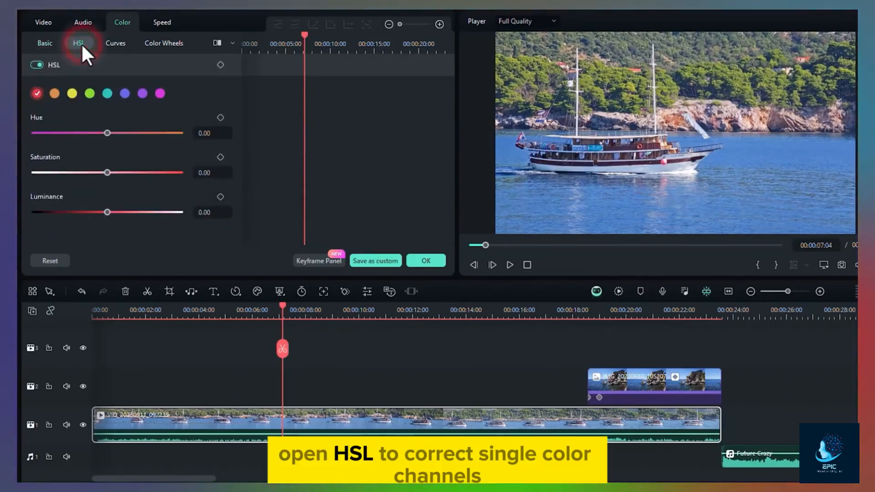
pyautogui.click(89, 93)
pyautogui.moveTo(106, 134); pyautogui.dragTo(49, 132)
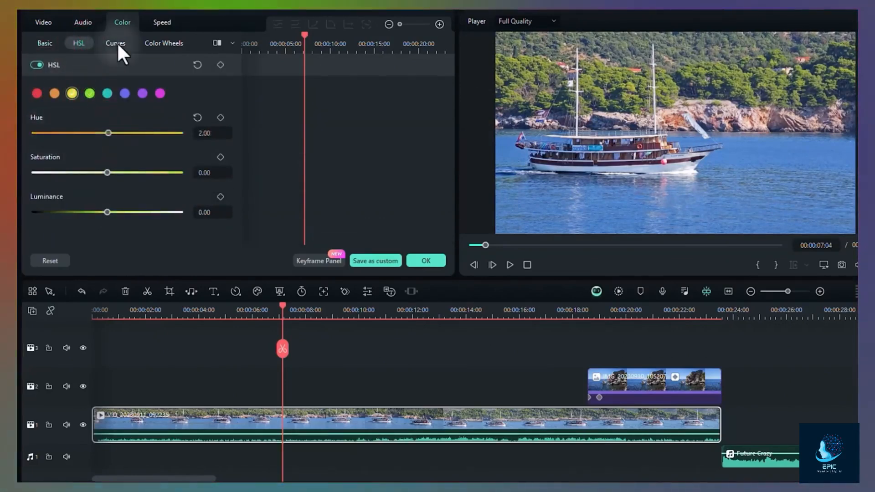
# View the boat clip's color curve, and shift its midtones slightly on the color wheel.
pyautogui.click(115, 43)
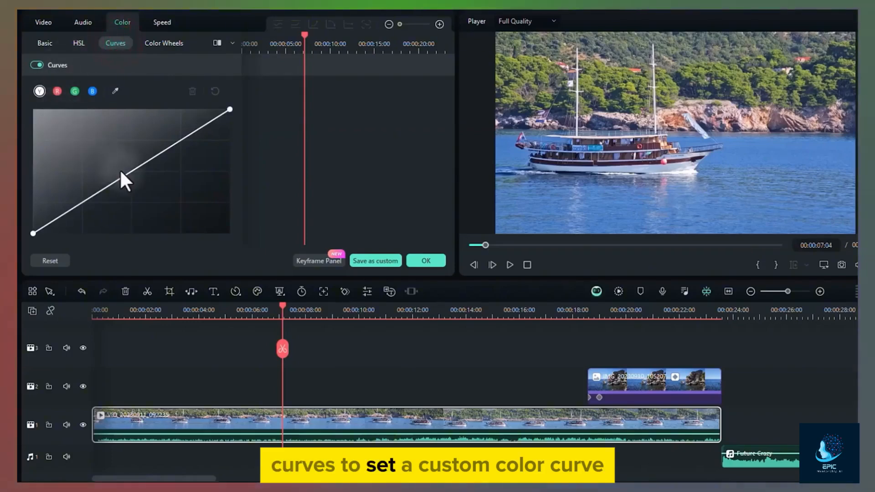
pyautogui.click(163, 43)
pyautogui.scroll(-5, 180, 155)
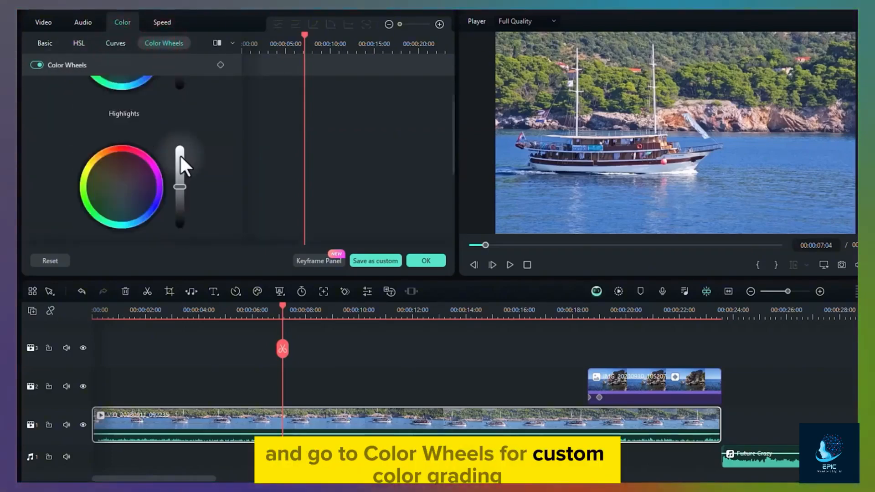
pyautogui.moveTo(121, 156); pyautogui.dragTo(130, 156)
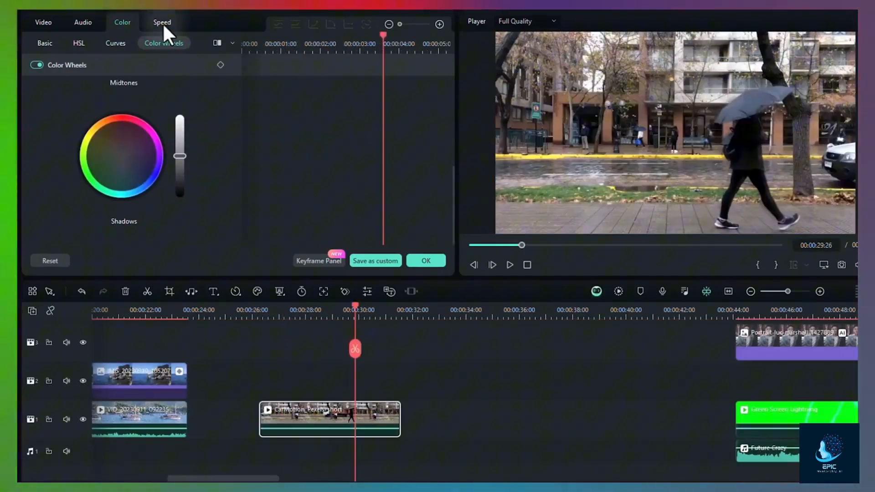
# Slow the CarMotion street clip to a uniform speed of 0.11 and preview the slow motion.
pyautogui.click(163, 23)
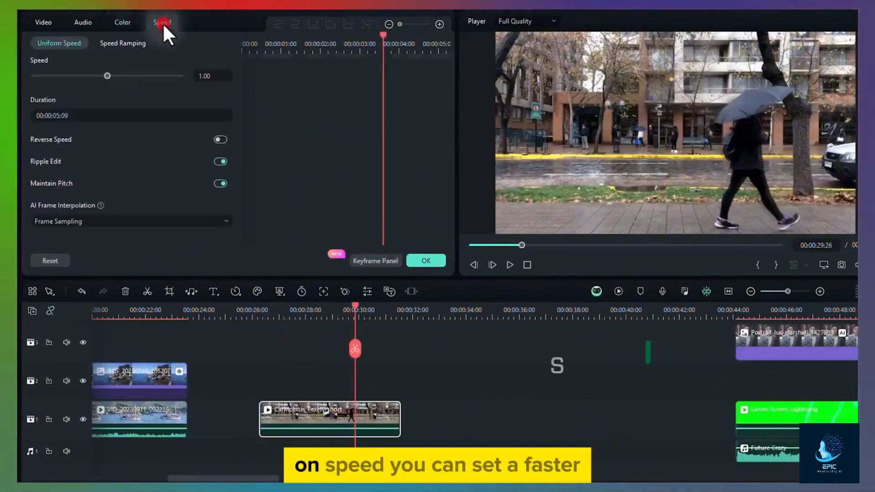
pyautogui.moveTo(106, 74); pyautogui.dragTo(71, 75)
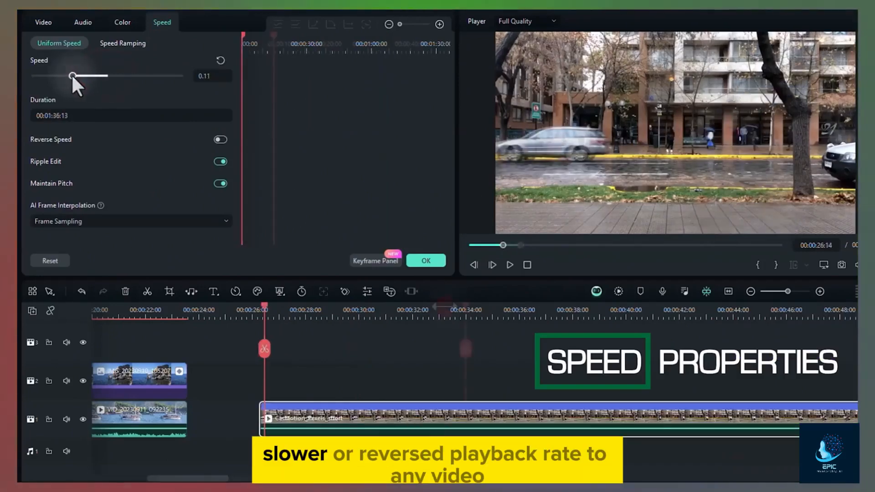
pyautogui.click(511, 265)
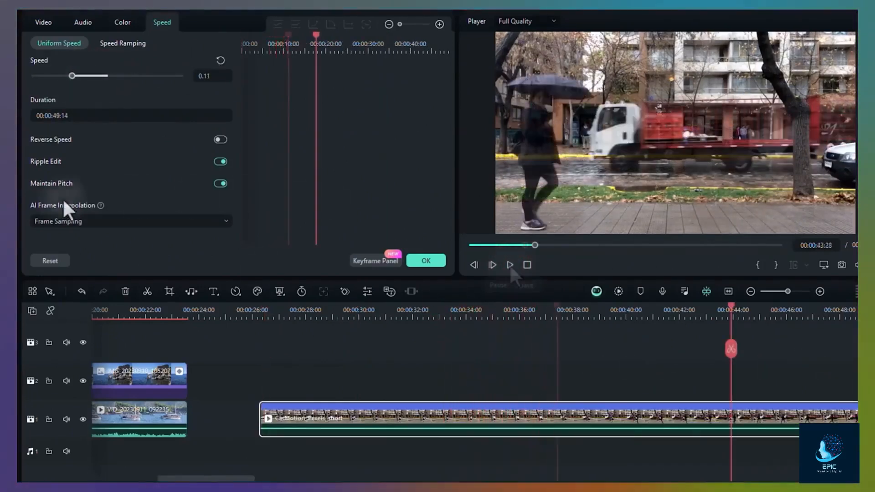
# Set the street clip's AI frame interpolation to Optical Flow, render the preview and play it back.
pyautogui.click(127, 221)
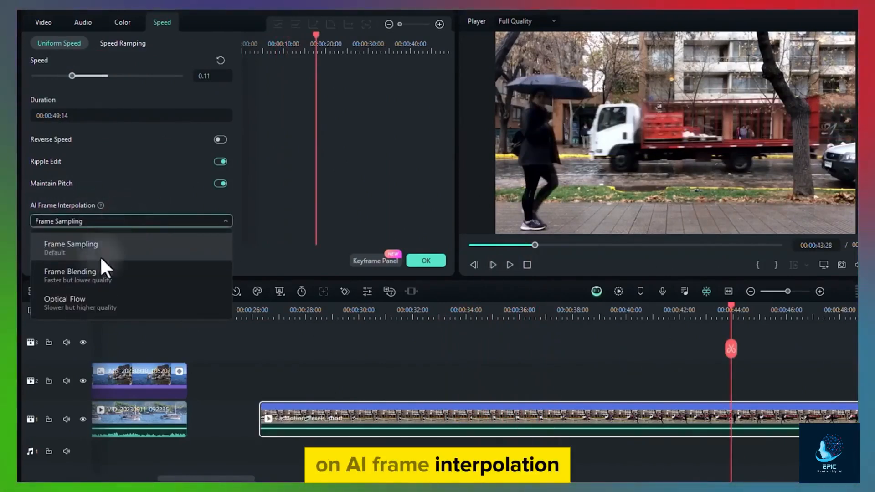
pyautogui.click(68, 302)
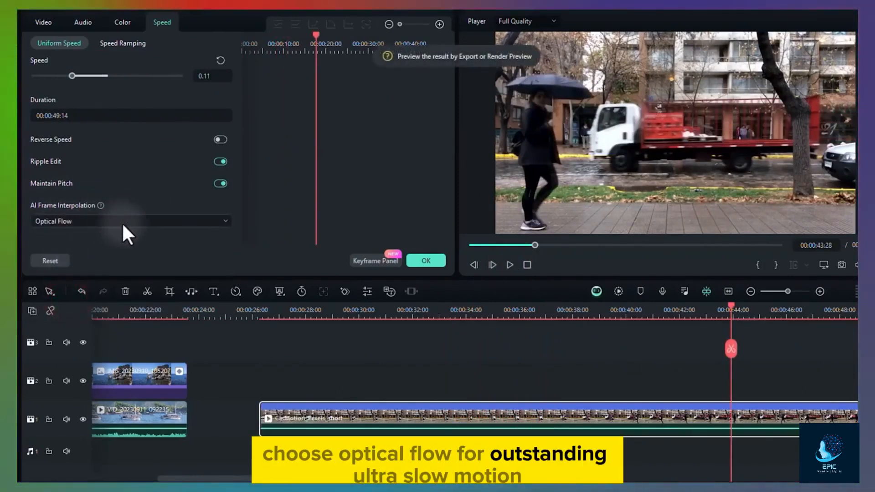
pyautogui.click(620, 291)
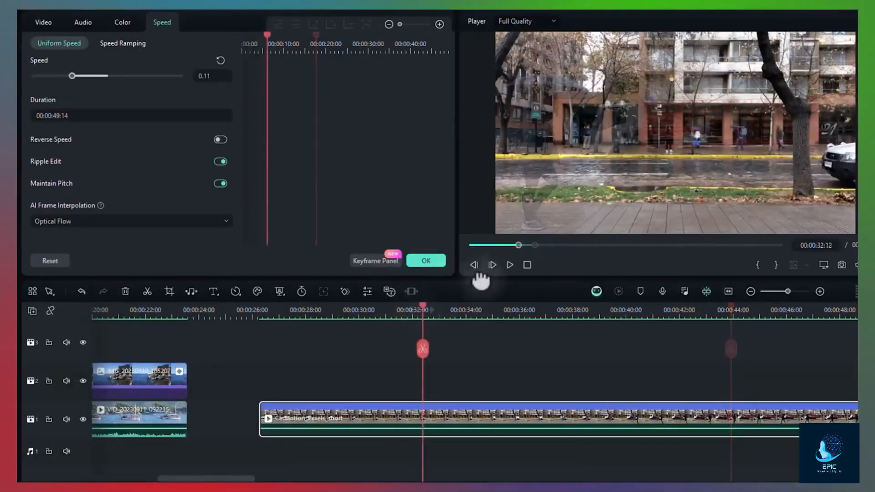
pyautogui.click(509, 265)
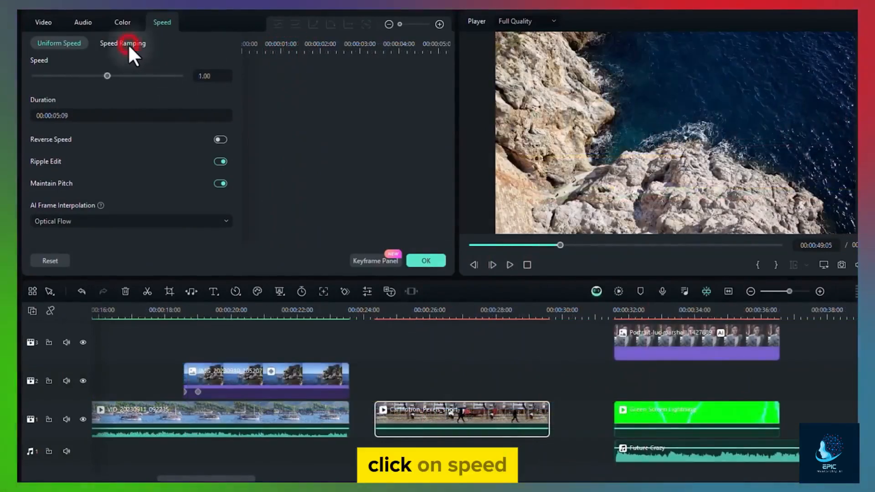
# Apply the Montage speed ramping preset to the street clip and preview it.
pyautogui.click(128, 44)
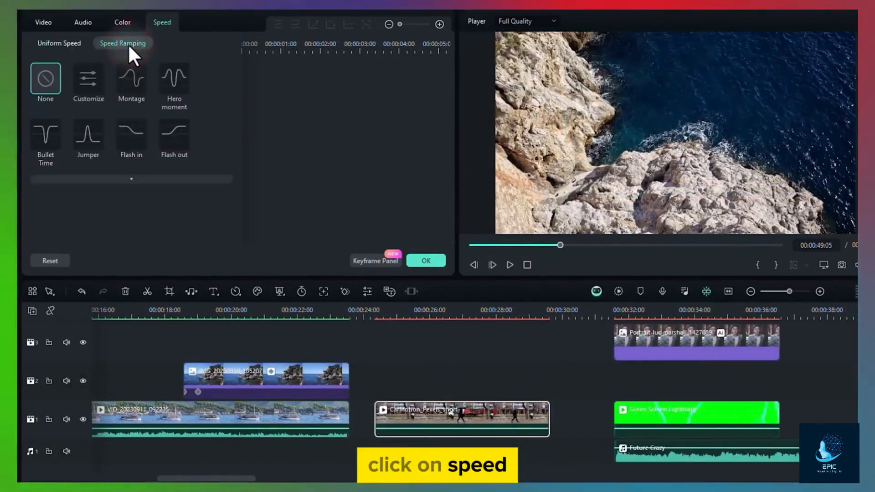
pyautogui.click(140, 80)
pyautogui.click(509, 264)
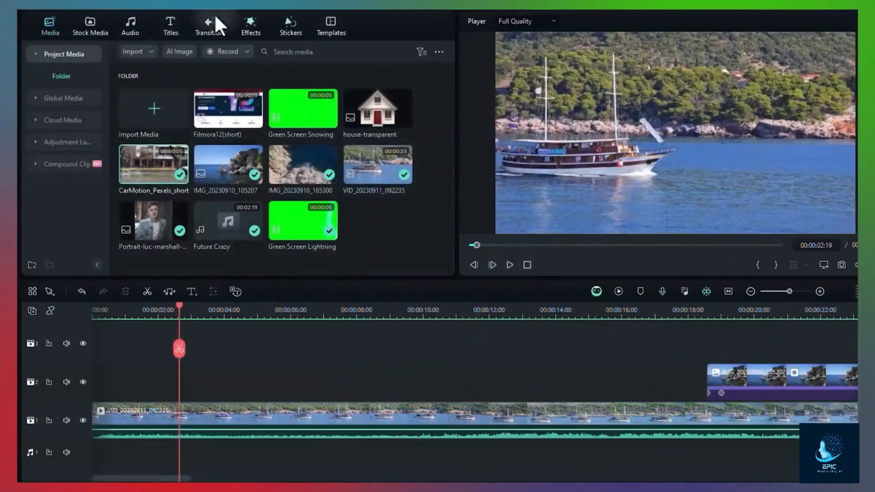
# Look through the transition, effect and sticker libraries, then place the Neon Outlined title above the boat clip at about 4 seconds and preview it.
pyautogui.click(207, 17)
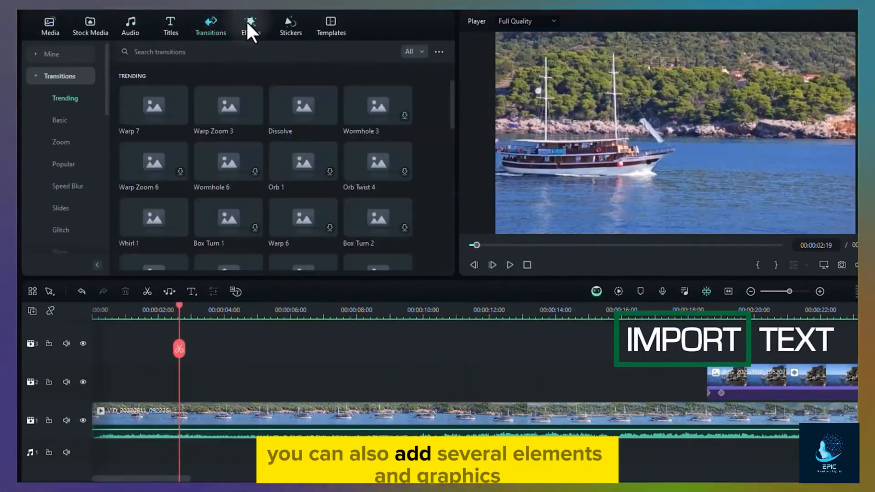
pyautogui.click(246, 20)
pyautogui.click(291, 28)
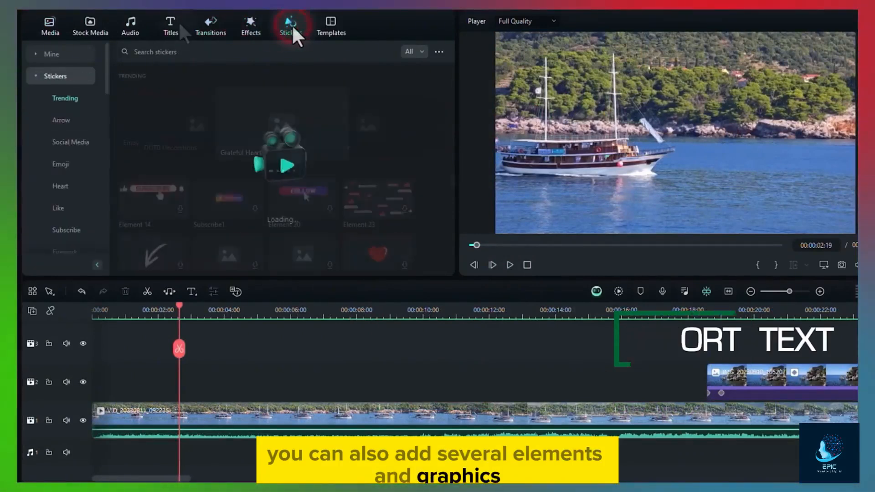
pyautogui.click(171, 23)
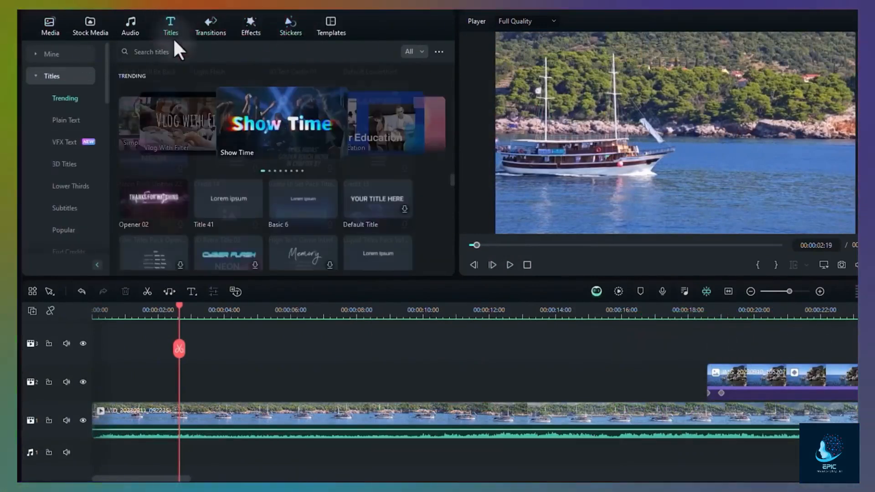
pyautogui.moveTo(388, 98); pyautogui.dragTo(220, 382)
pyautogui.click(511, 265)
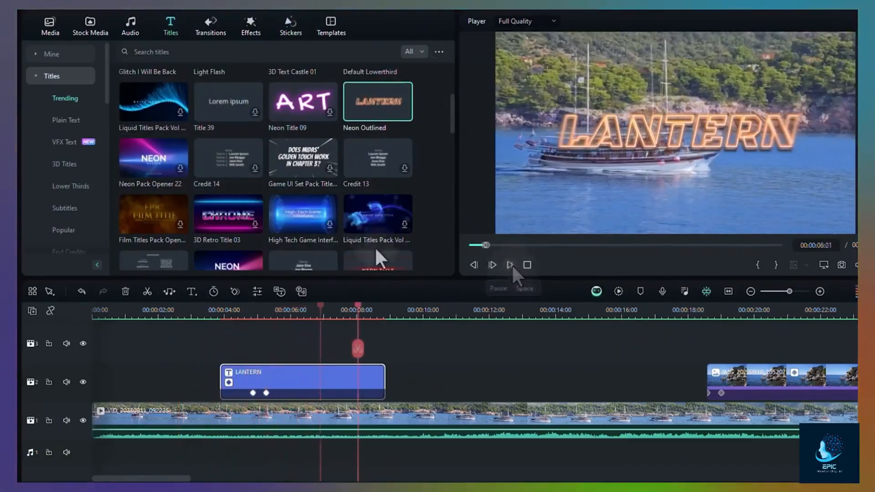
# Change the LANTERN text layer of the title clip to "The SEA".
pyautogui.doubleClick(323, 372)
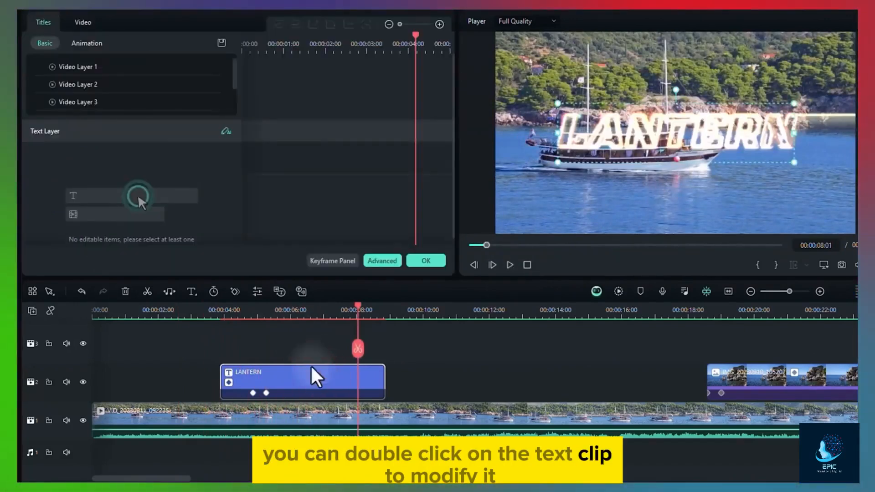
pyautogui.scroll(-2, 98, 90)
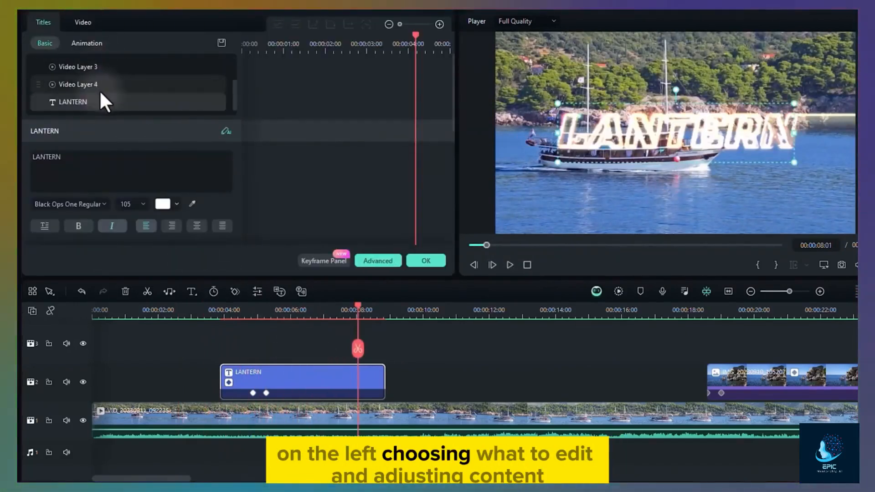
pyautogui.click(74, 159)
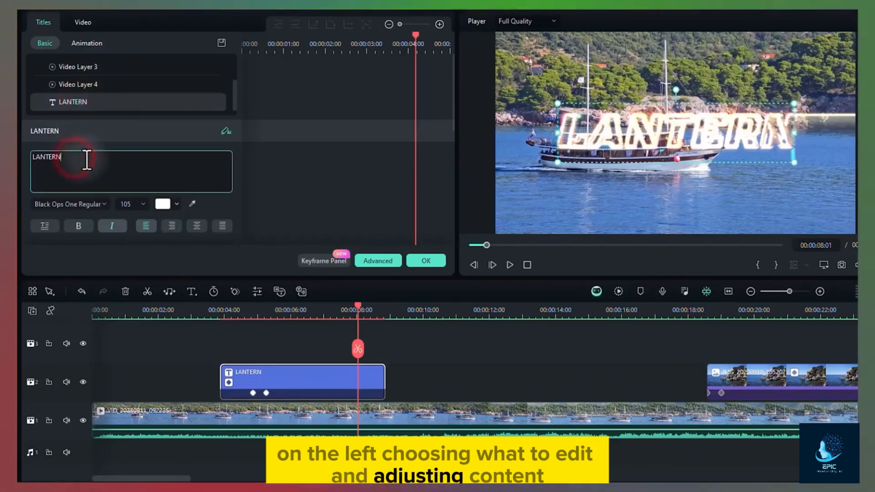
pyautogui.doubleClick(87, 160)
pyautogui.write('The SEA')
pyautogui.press('Tab')
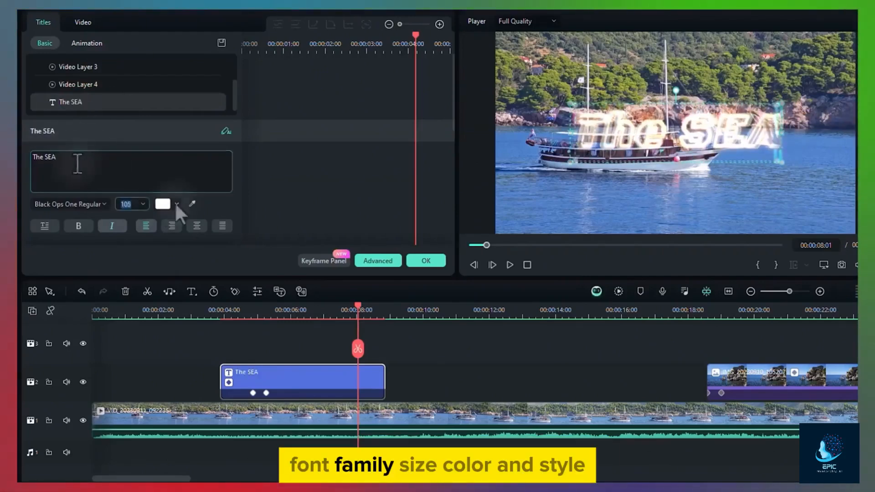
# Set the font size of the "The SEA" title text to 120.
pyautogui.write('100')
pyautogui.click(135, 205)
pyautogui.write('120')
pyautogui.press('Return')
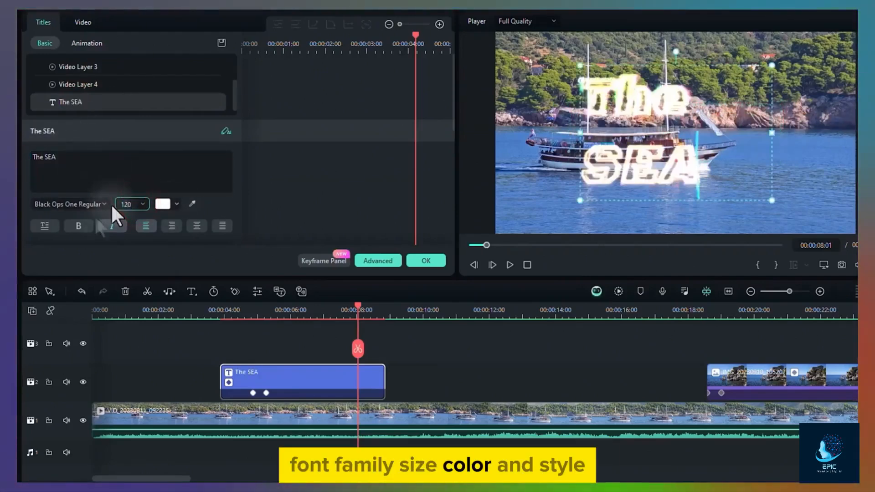
pyautogui.click(90, 225)
# Widen the title's text box in the preview so the text fits on one line, and move the text slightly lower over the boat.
pyautogui.scroll(-2, 194, 168)
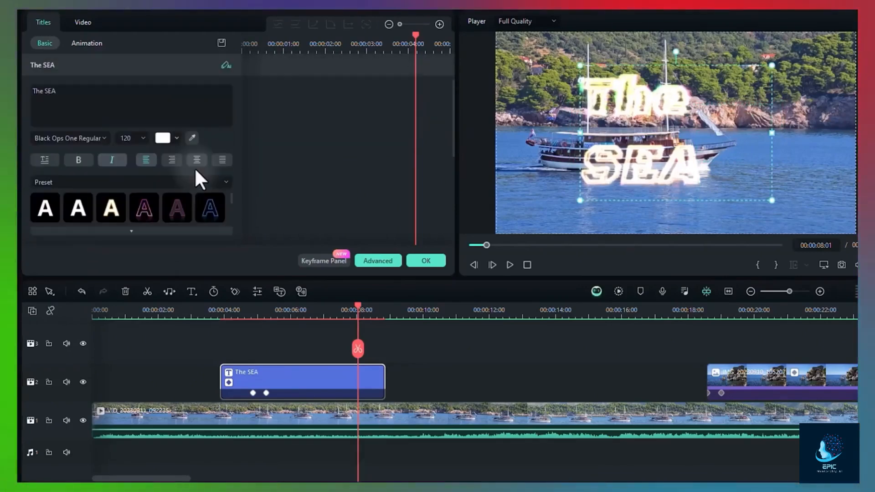
pyautogui.scroll(-5, 194, 168)
pyautogui.moveTo(772, 132); pyautogui.dragTo(814, 132)
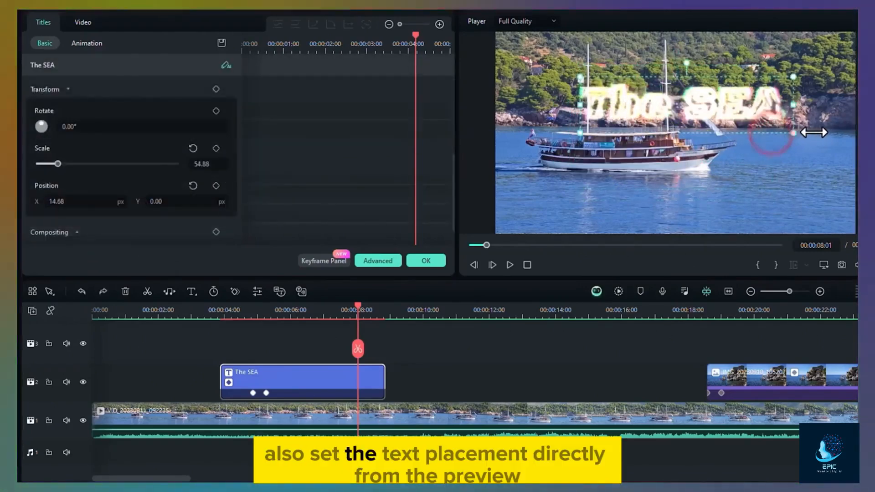
pyautogui.moveTo(743, 113); pyautogui.dragTo(717, 135)
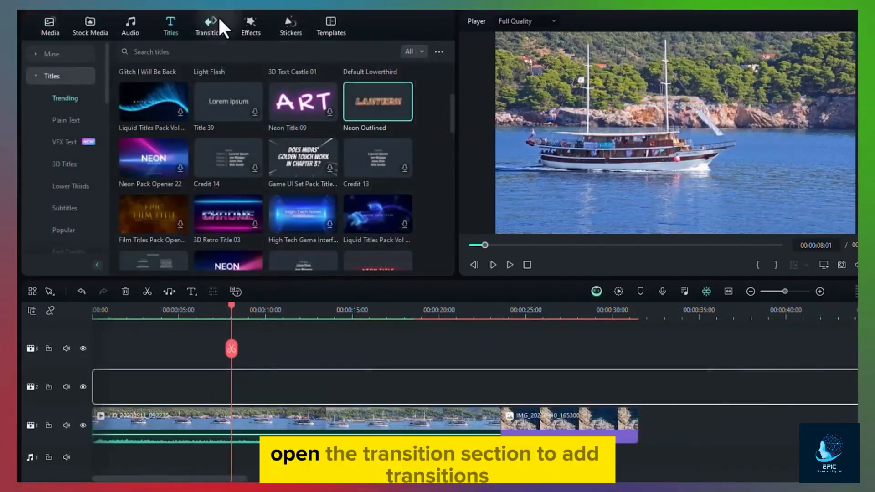
# Add the Orb 1 transition at the boat clip's start and at its junction with the rock image, and lengthen the junction transition.
pyautogui.click(217, 24)
pyautogui.moveTo(310, 162); pyautogui.dragTo(94, 416)
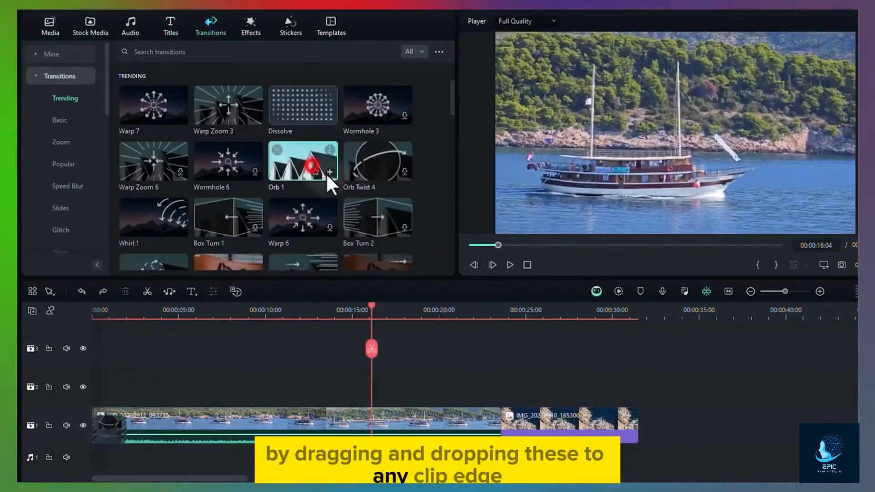
pyautogui.moveTo(329, 177); pyautogui.dragTo(482, 436)
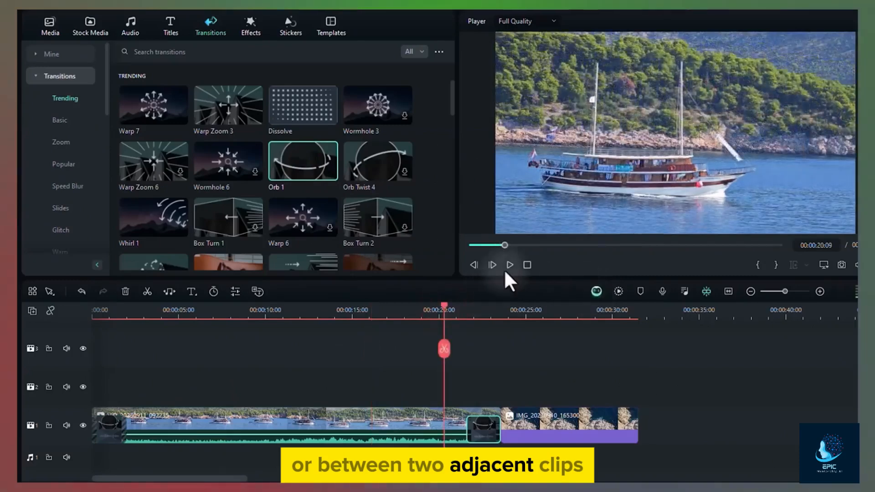
pyautogui.click(510, 264)
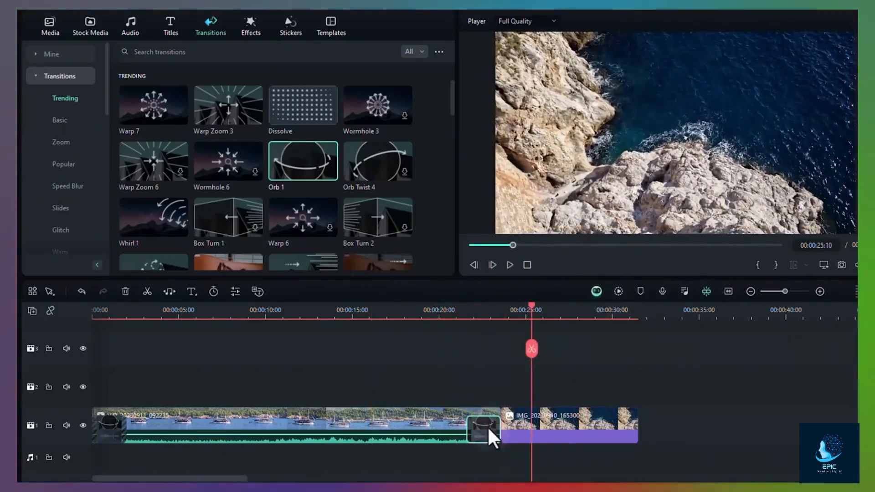
pyautogui.moveTo(491, 438); pyautogui.dragTo(444, 437)
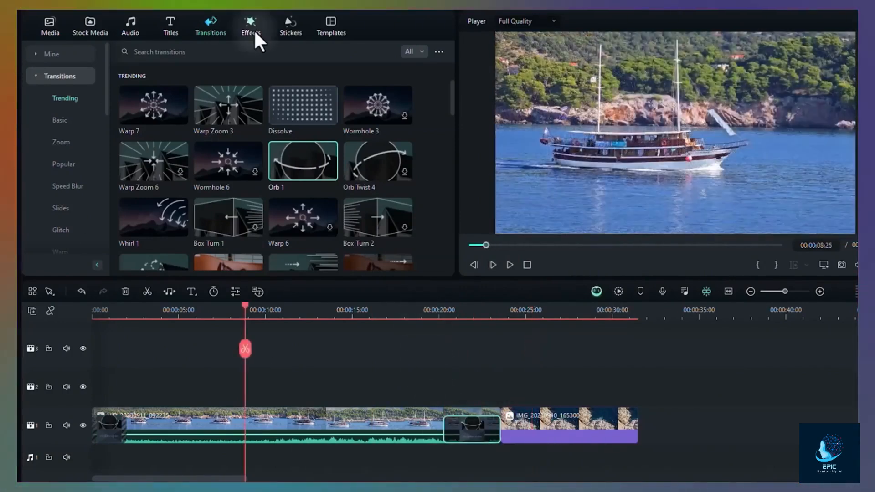
# Apply the Aqua 2 effect to the boat clip and lower the effect's opacity.
pyautogui.click(253, 29)
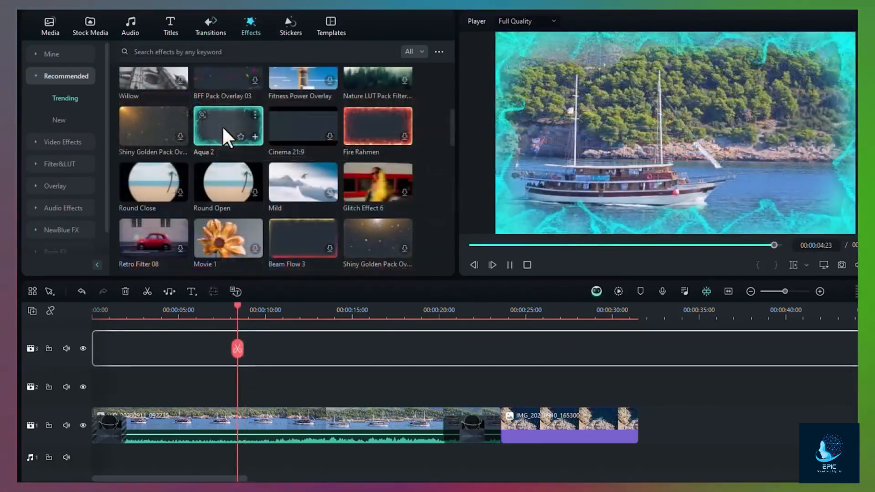
pyautogui.moveTo(227, 137); pyautogui.dragTo(240, 426)
pyautogui.moveTo(238, 303); pyautogui.dragTo(313, 314)
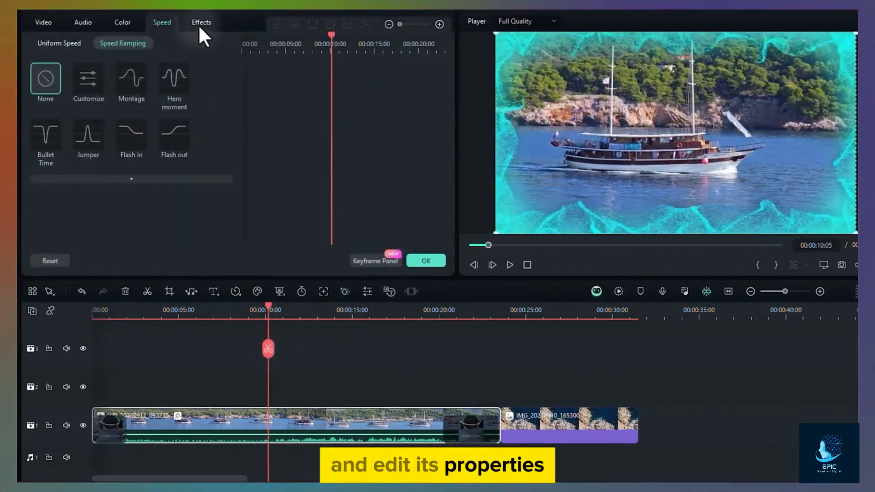
pyautogui.click(199, 23)
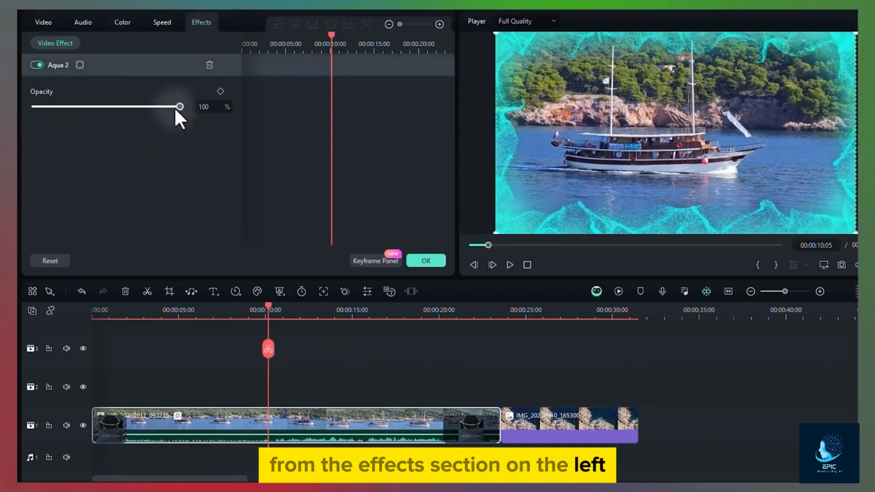
pyautogui.moveTo(179, 108); pyautogui.dragTo(124, 117)
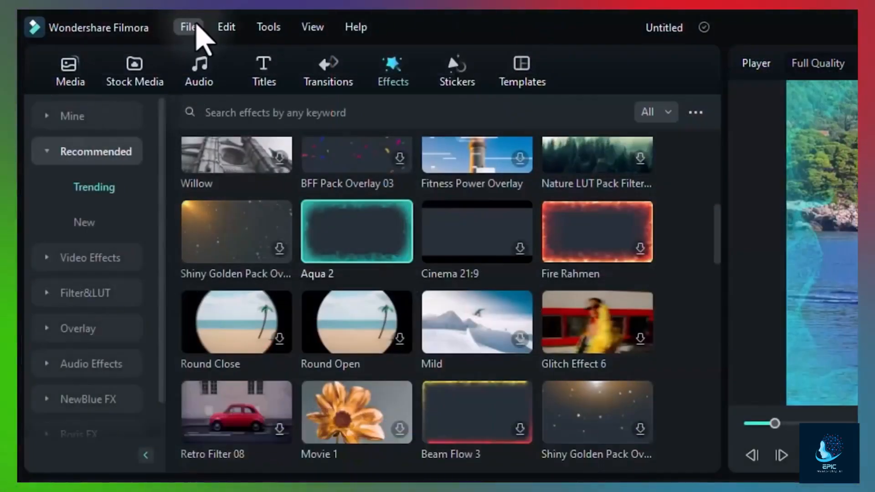
# Open the option for saving the project under a chosen name and location.
pyautogui.click(190, 27)
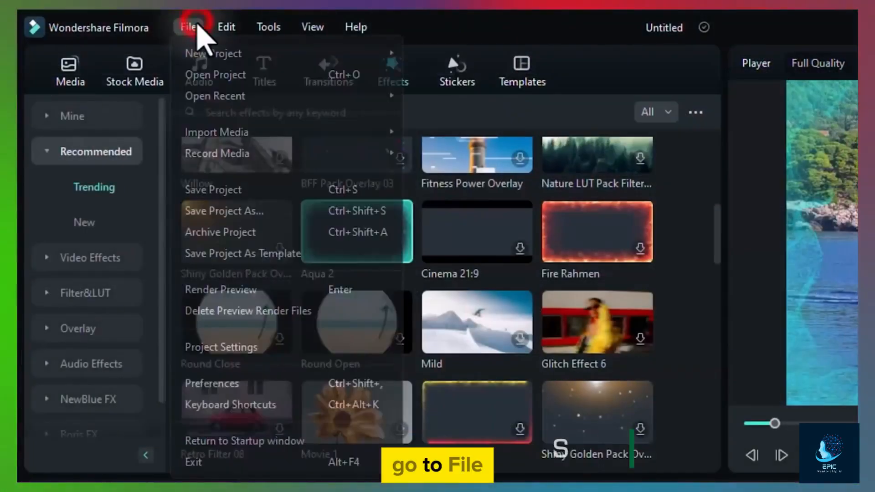
pyautogui.click(234, 212)
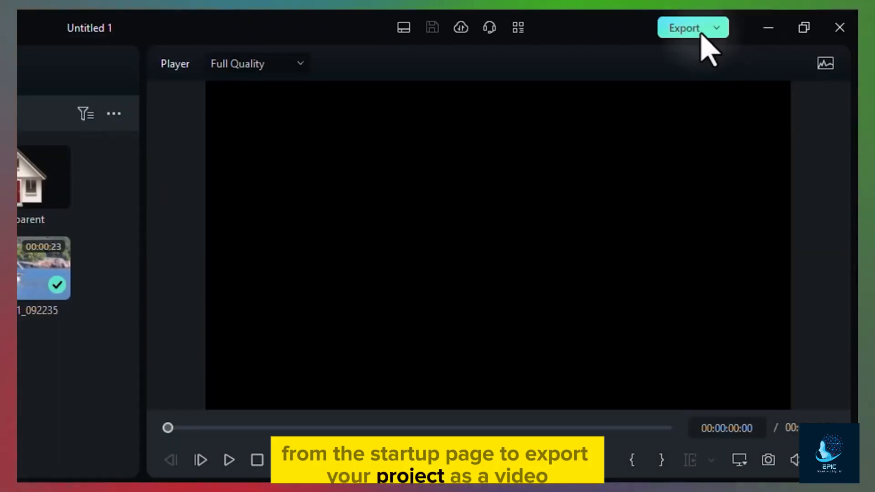
# Open the export settings and examine the device format choices and the YouTube export option.
pyautogui.click(698, 32)
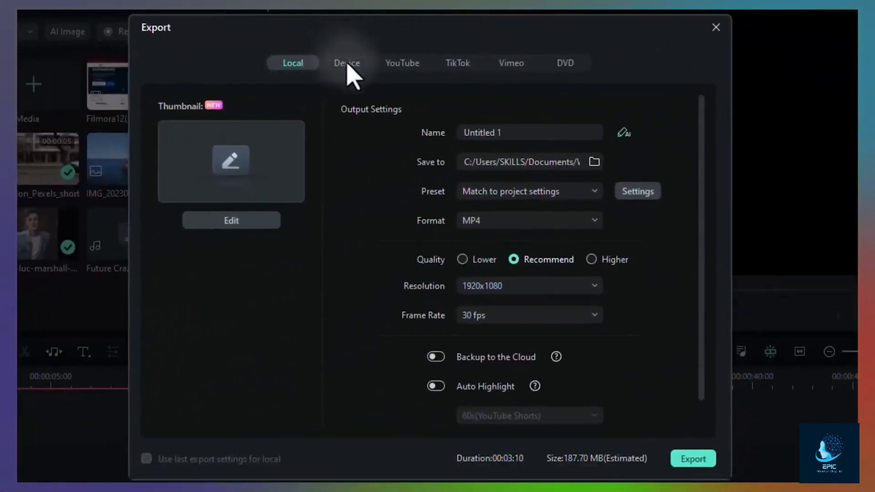
pyautogui.click(243, 92)
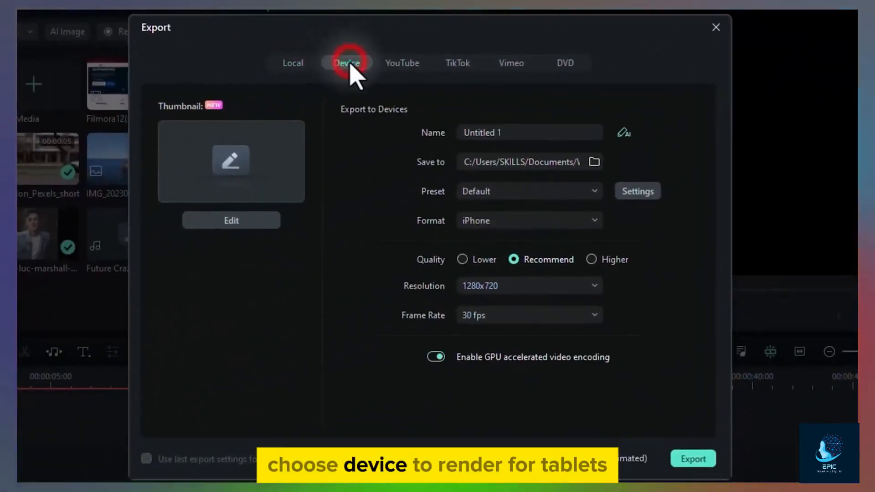
pyautogui.click(526, 224)
pyautogui.scroll(-2, 531, 367)
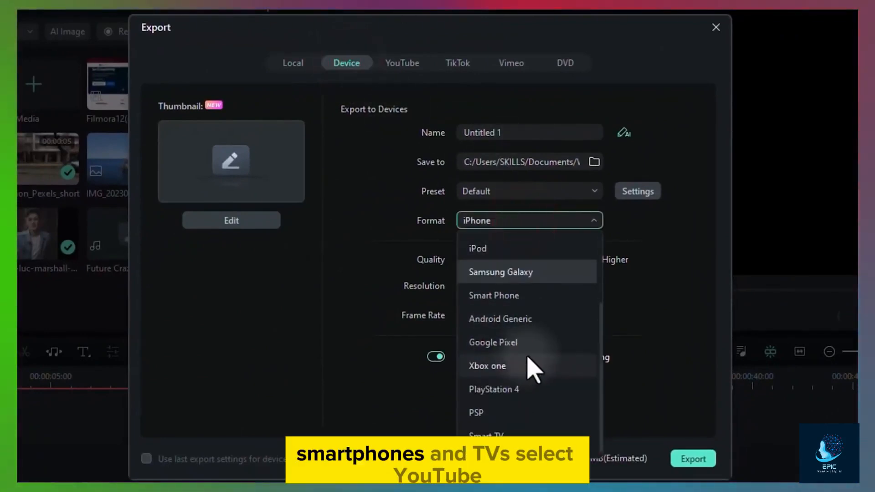
pyautogui.click(364, 171)
pyautogui.click(405, 61)
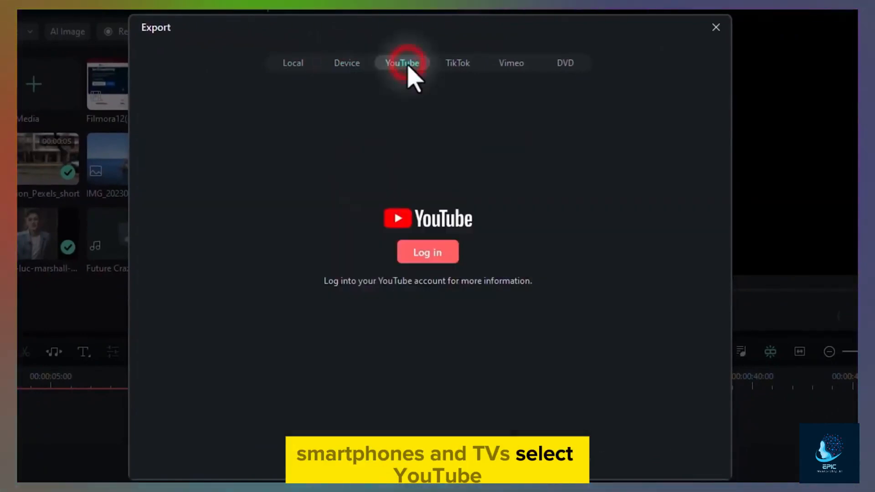
# View the TikTok, Vimeo and device export options and switch the export destination to Local.
pyautogui.click(476, 63)
pyautogui.click(512, 64)
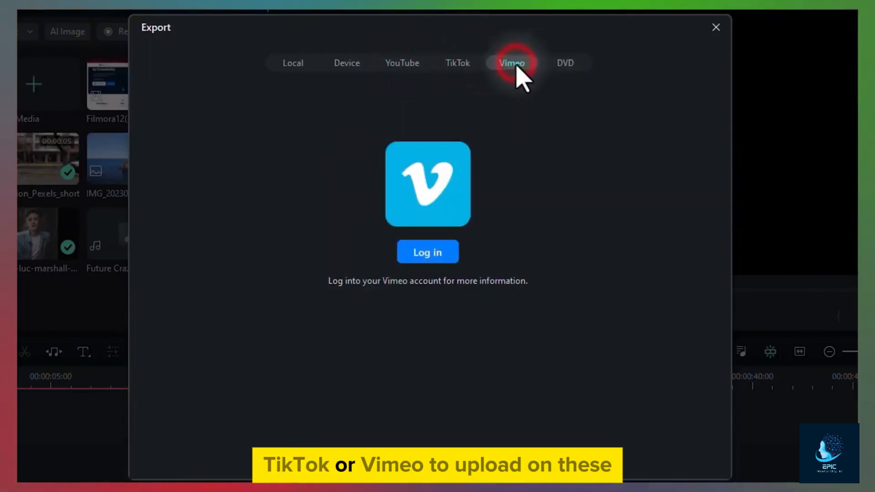
pyautogui.click(347, 64)
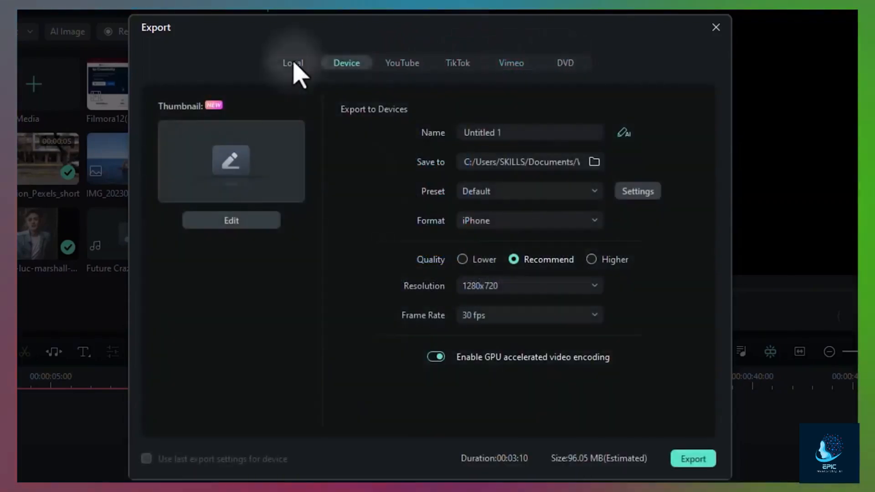
pyautogui.click(293, 64)
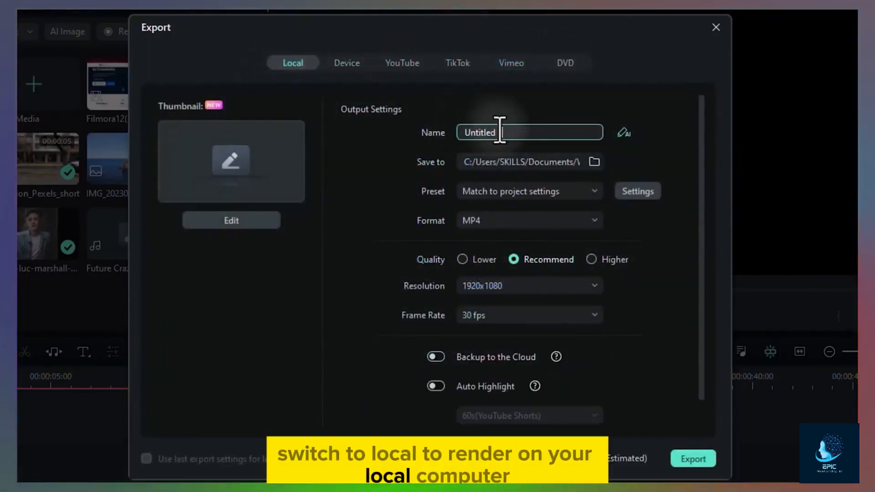
# Choose Recommend quality for the local export, keeping 1920x1080 and 30 fps, and enable Backup to the Cloud.
pyautogui.moveTo(513, 131); pyautogui.dragTo(460, 134)
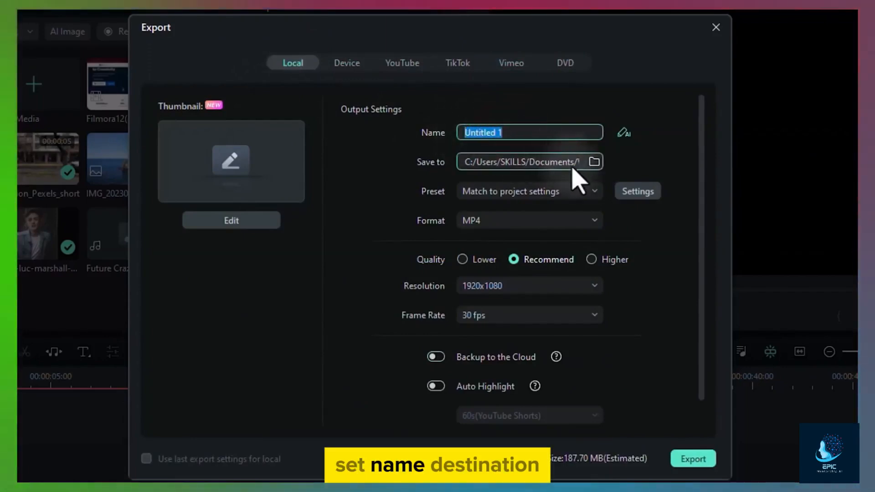
pyautogui.click(514, 259)
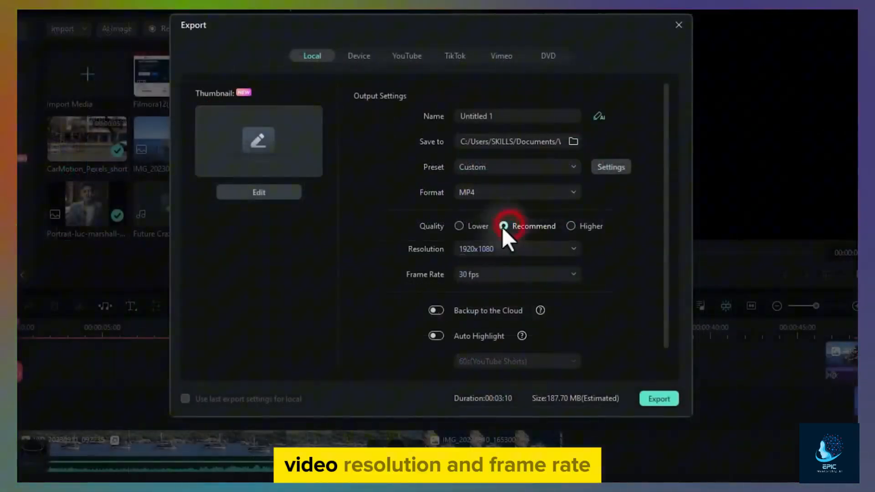
pyautogui.click(503, 250)
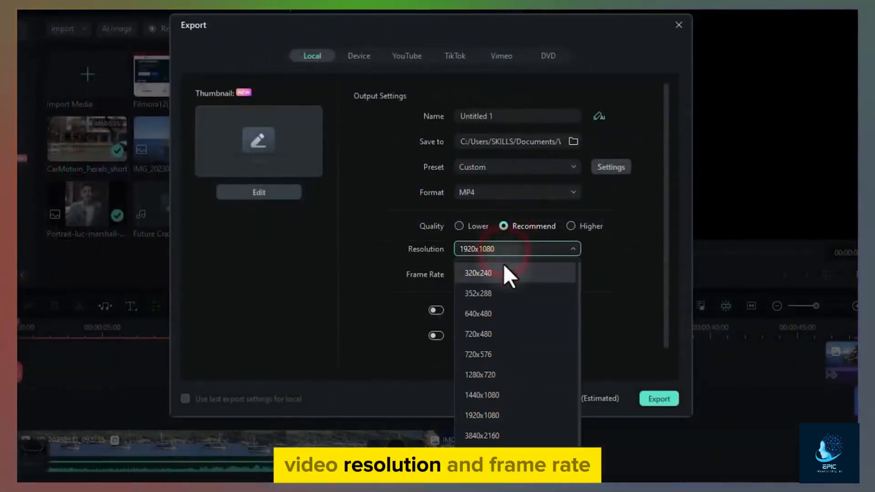
pyautogui.click(629, 285)
pyautogui.click(532, 274)
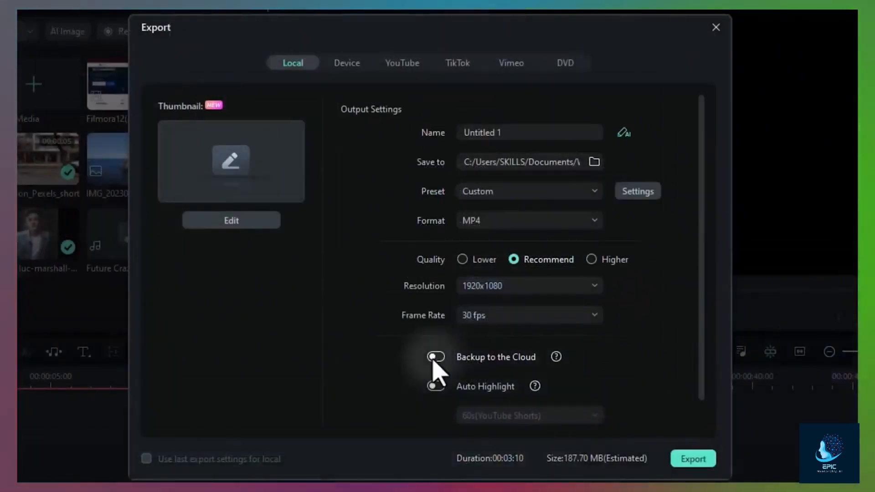
pyautogui.click(436, 357)
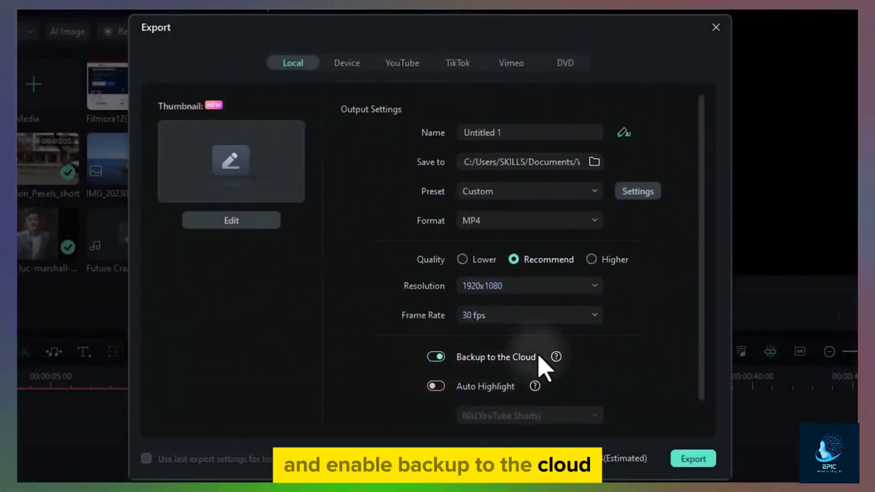